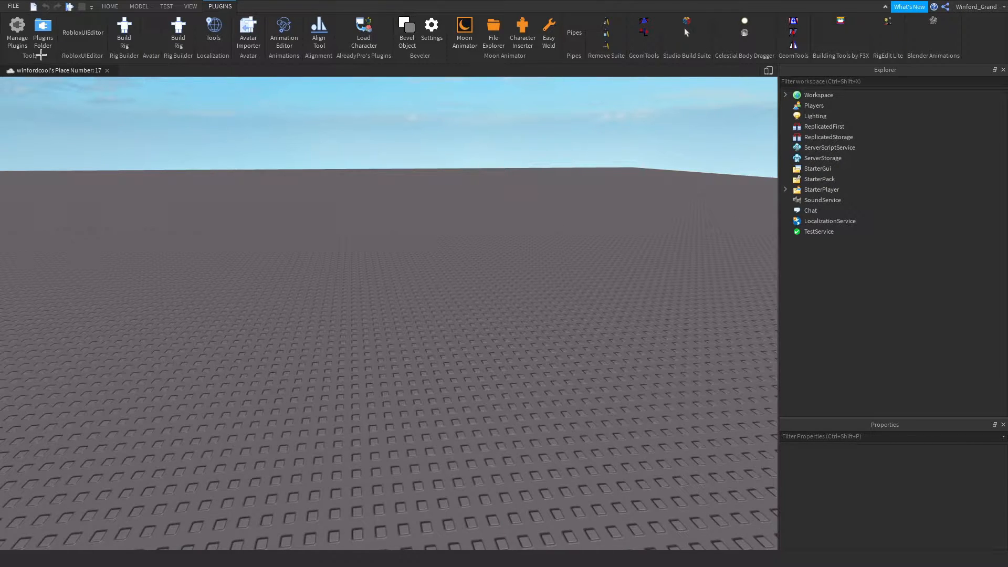
- Review the Moon Animator entry in the list of installed plugins and close the plugin manager
left_click(22, 47)
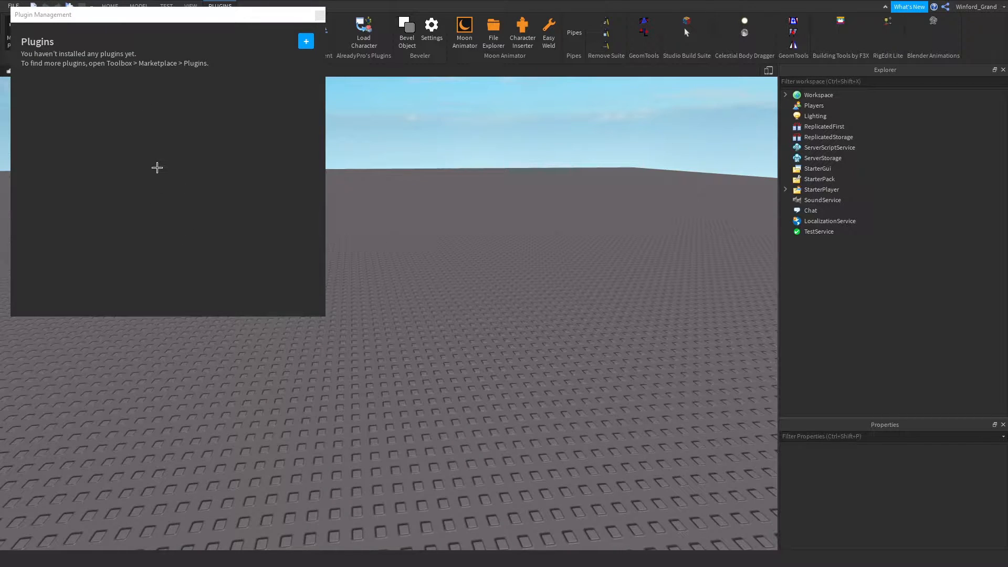
scroll(157, 168, "down", 4)
scroll(127, 215, "down", 1)
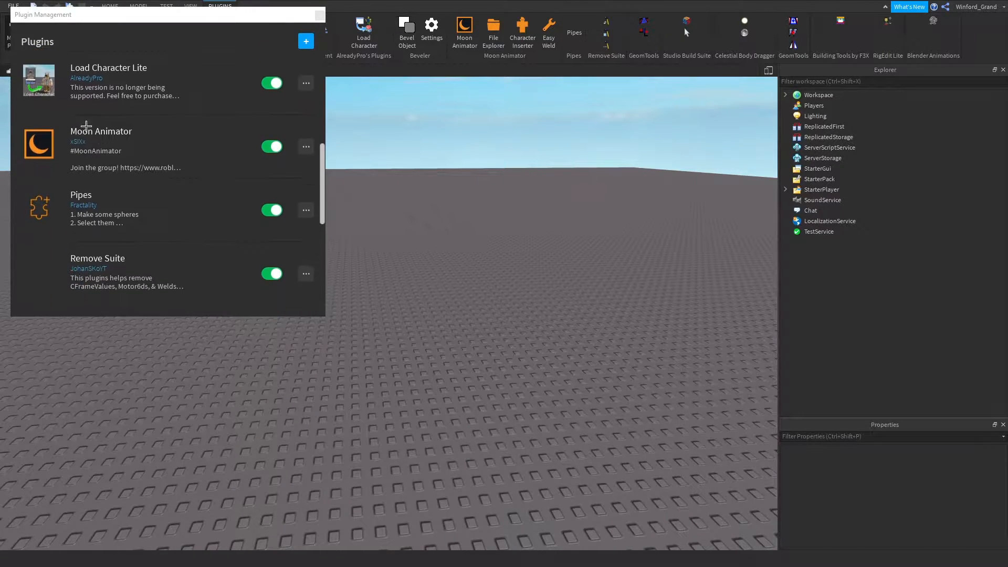
left_click_drag(84, 18, 239, 302)
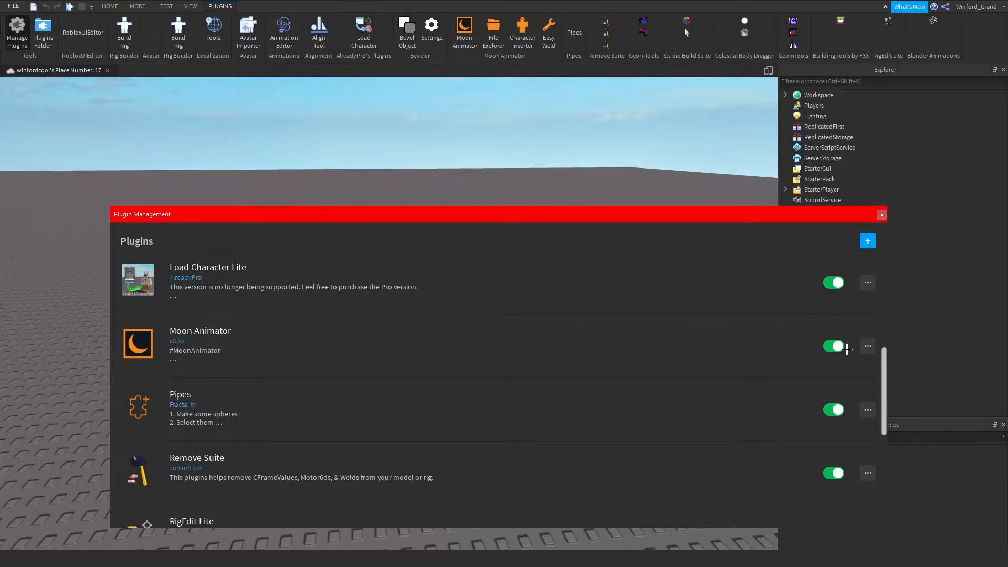
left_click(881, 214)
right_click_drag(500, 168, 491, 160)
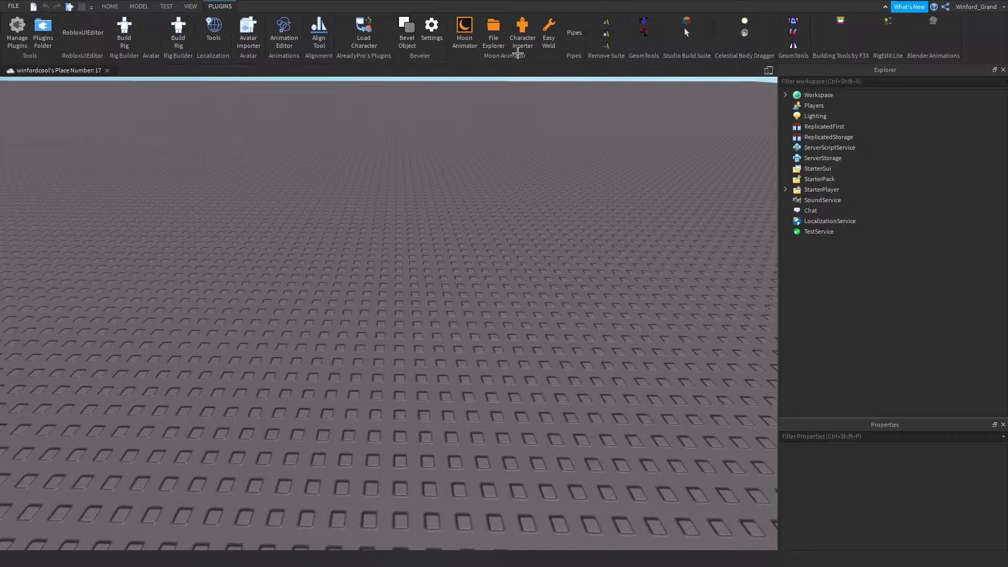
left_click(526, 42)
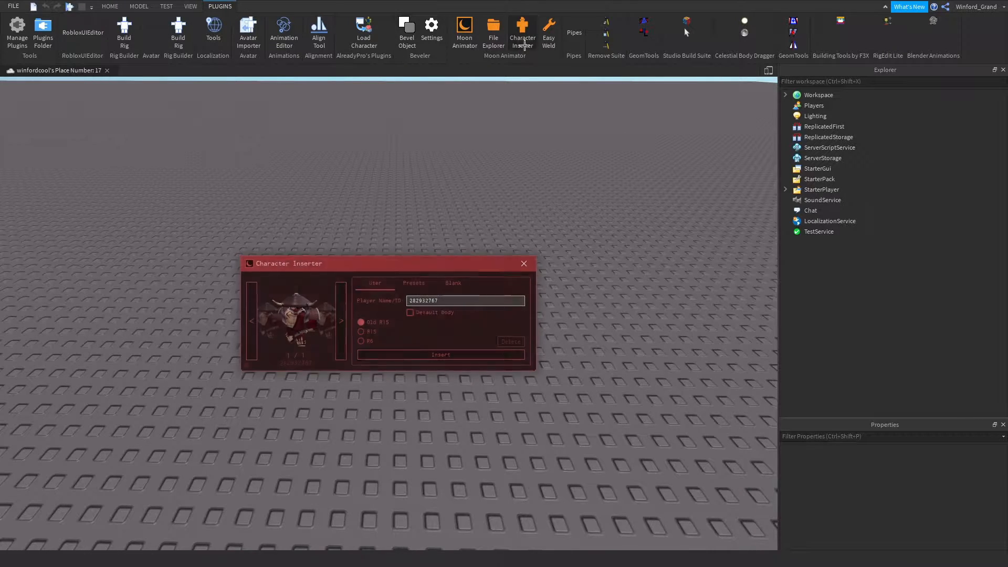
left_click(455, 285)
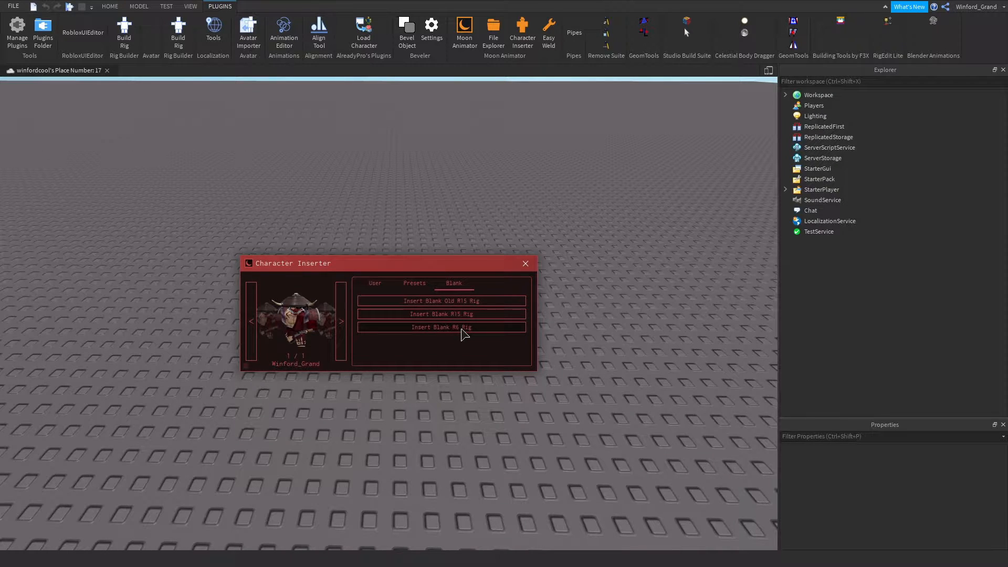
left_click(525, 264)
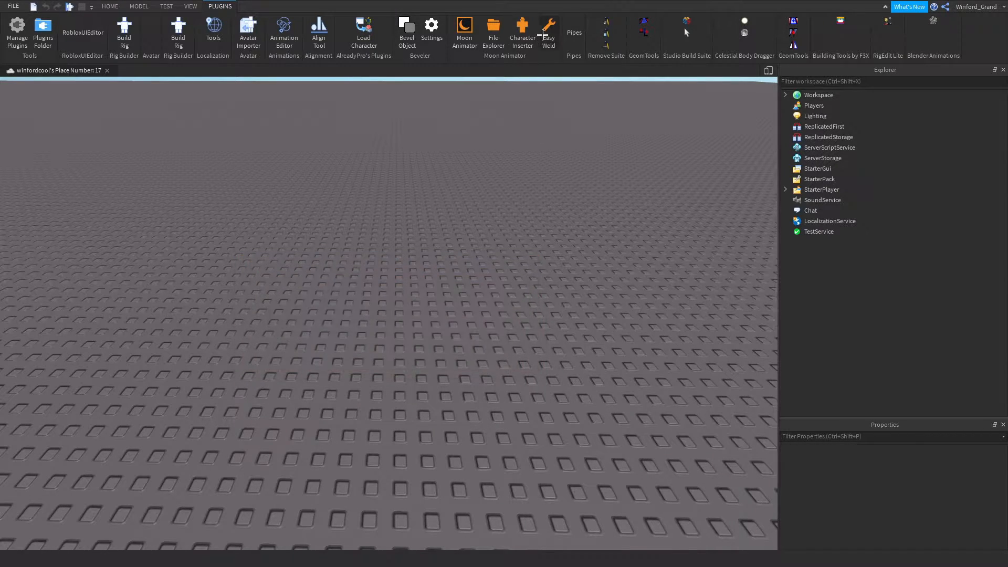
- Insert a blank R6 rig into the workspace with Moon Animator's Character Inserter
left_click(523, 37)
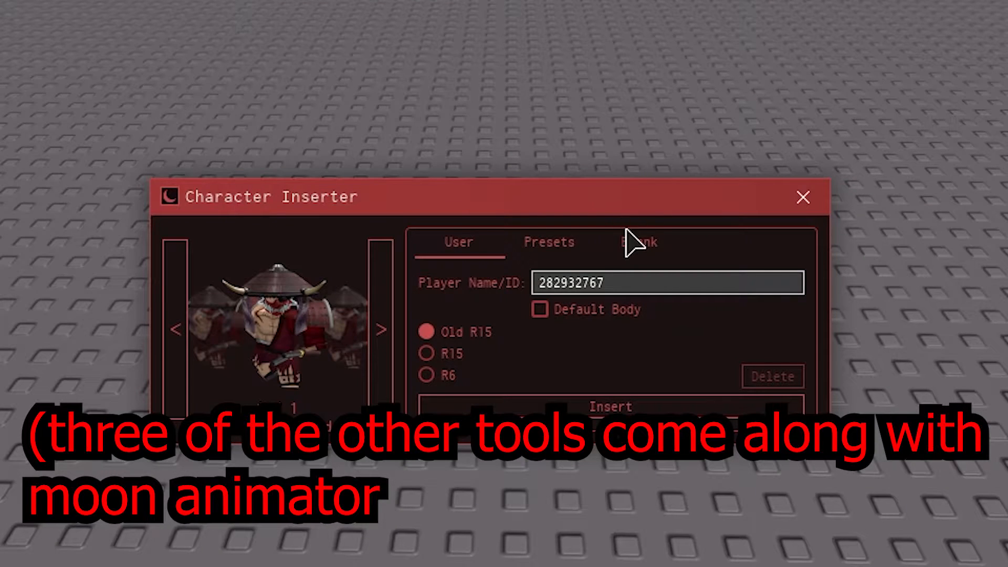
left_click(636, 232)
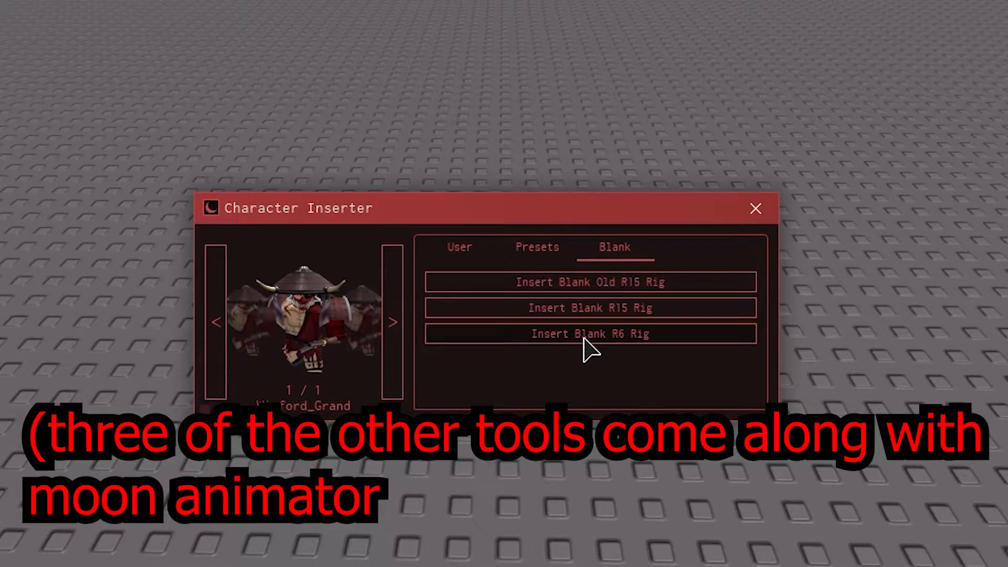
left_click(583, 339)
right_click_drag(396, 307, 397, 308)
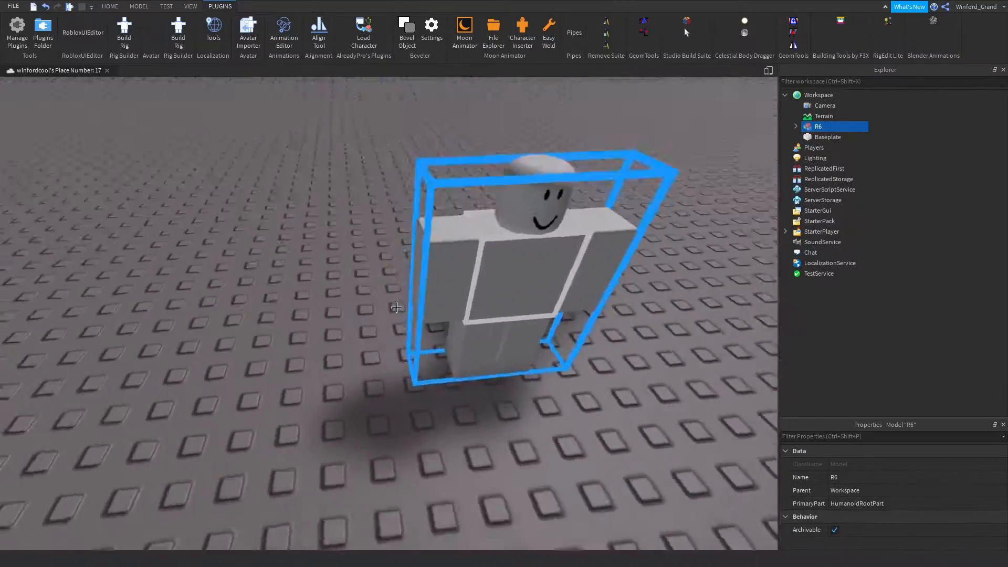
- Examine the inserted R6 rig from the front at close and far range
left_click(611, 359)
scroll(612, 362, "up", 5)
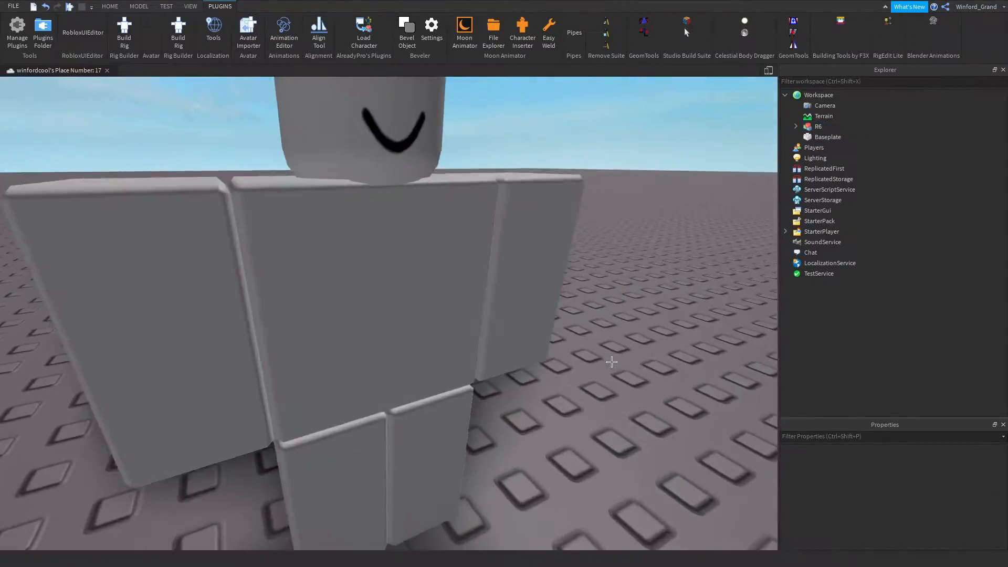
scroll(612, 362, "down", 5)
left_click(497, 317)
right_click_drag(497, 317, 420, 393)
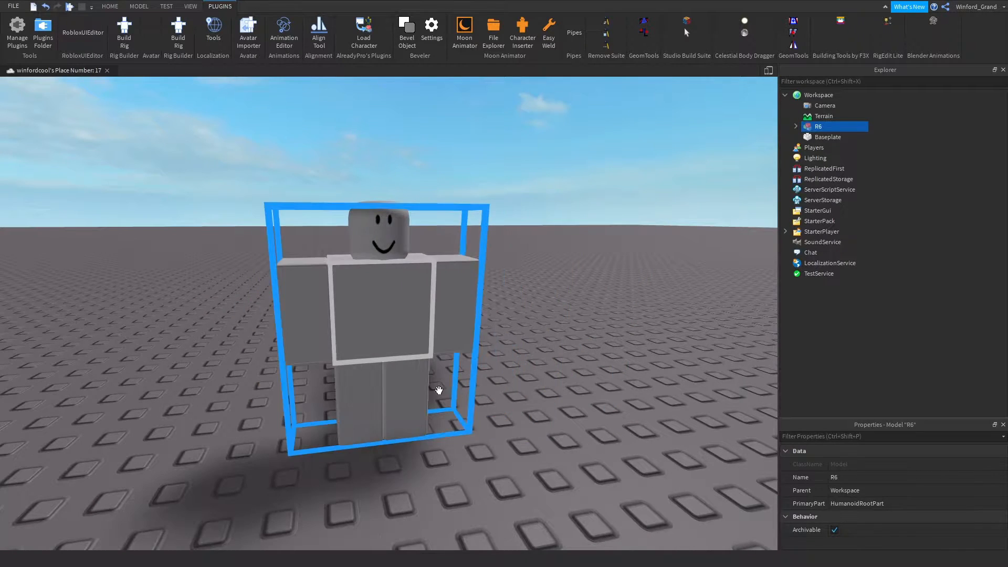
left_click(529, 377)
scroll(529, 376, "up", 3)
scroll(529, 377, "down", 3)
right_click_drag(529, 376, 535, 407)
- Expand the R6 model's hierarchy and examine its body parts, including the Head, HumanoidRootPart and legs
left_click(795, 126)
left_click(832, 147)
left_click(834, 158)
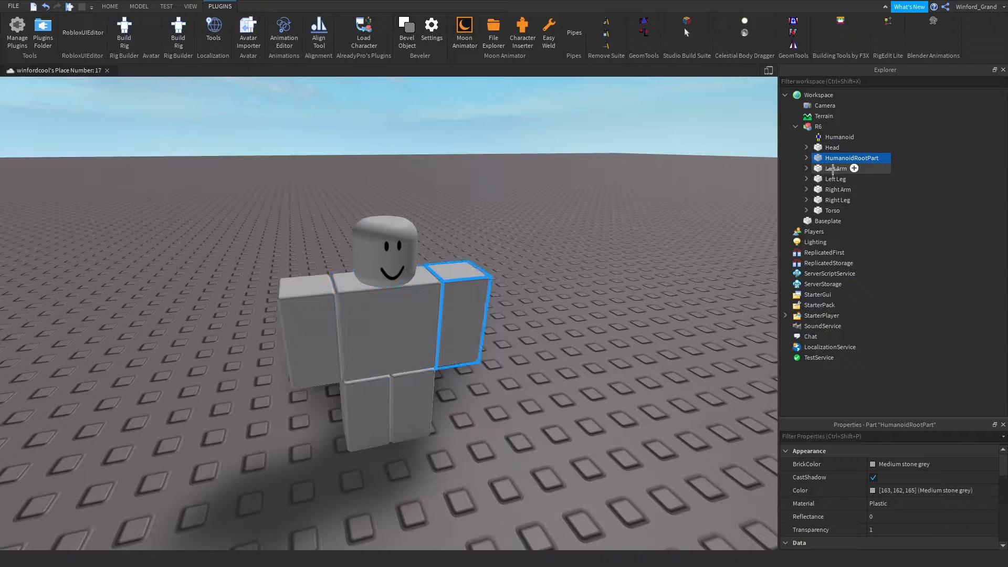
left_click(645, 229)
left_click(834, 158)
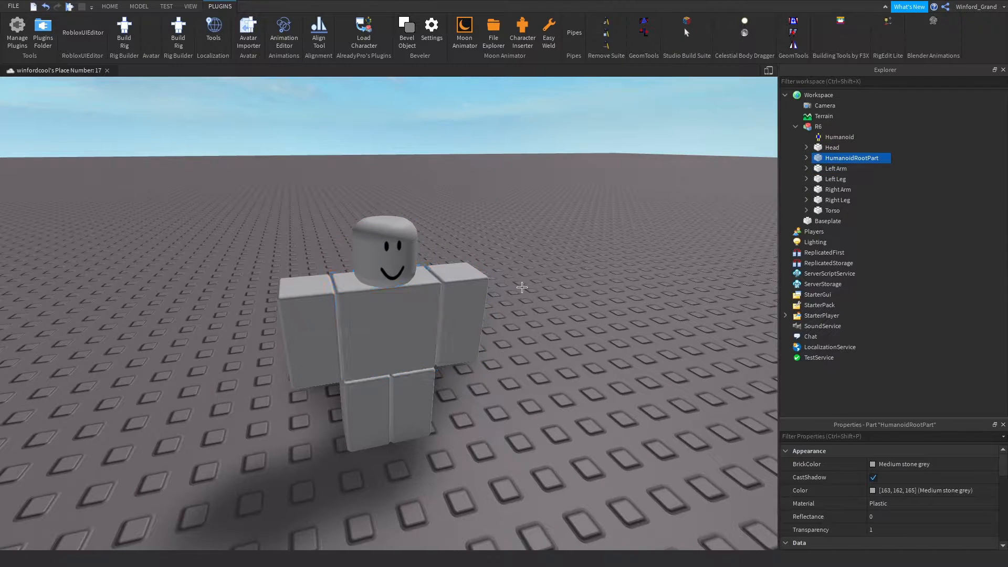
left_click(467, 294)
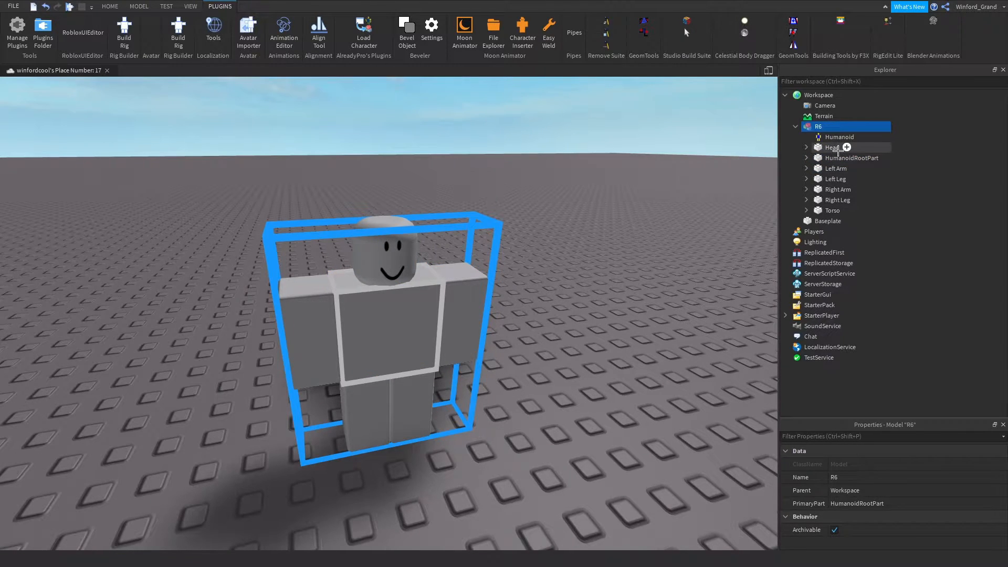
left_click(837, 179)
right_click_drag(538, 286, 546, 306)
key("w")
key("s")
key("w")
key("s")
key("w")
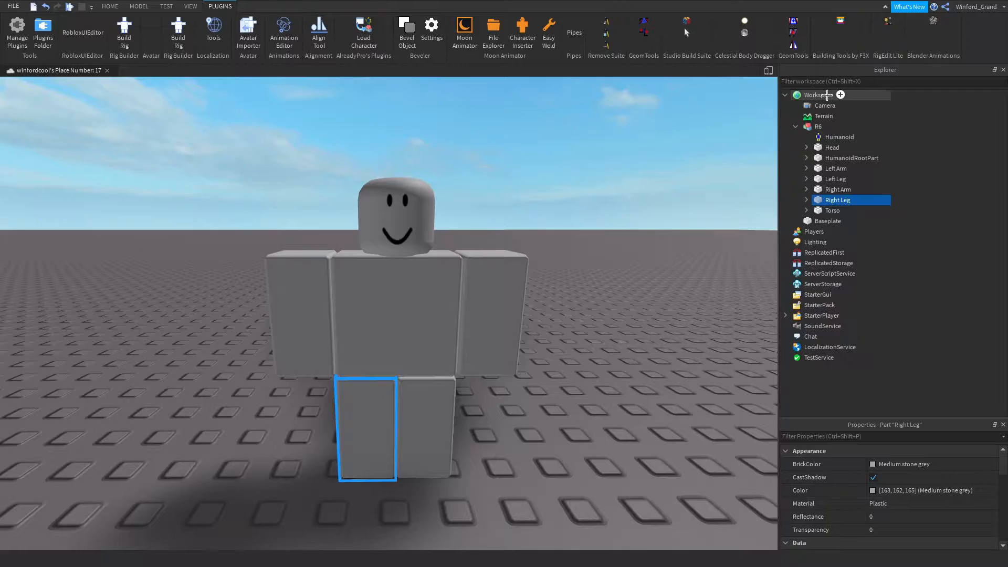
left_click(627, 282)
key("s")
right_click_drag(628, 281, 503, 223)
key("d")
key("w")
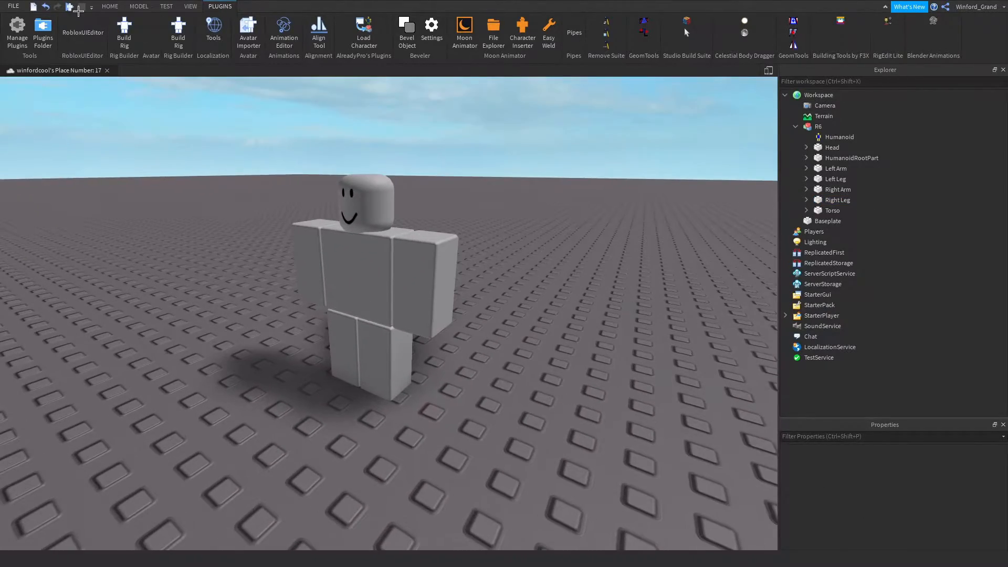
- Open the Toolbox and search its models for Sword
left_click(100, 6)
key("w")
right_click_drag(349, 162, 304, 84)
key("s")
key("w")
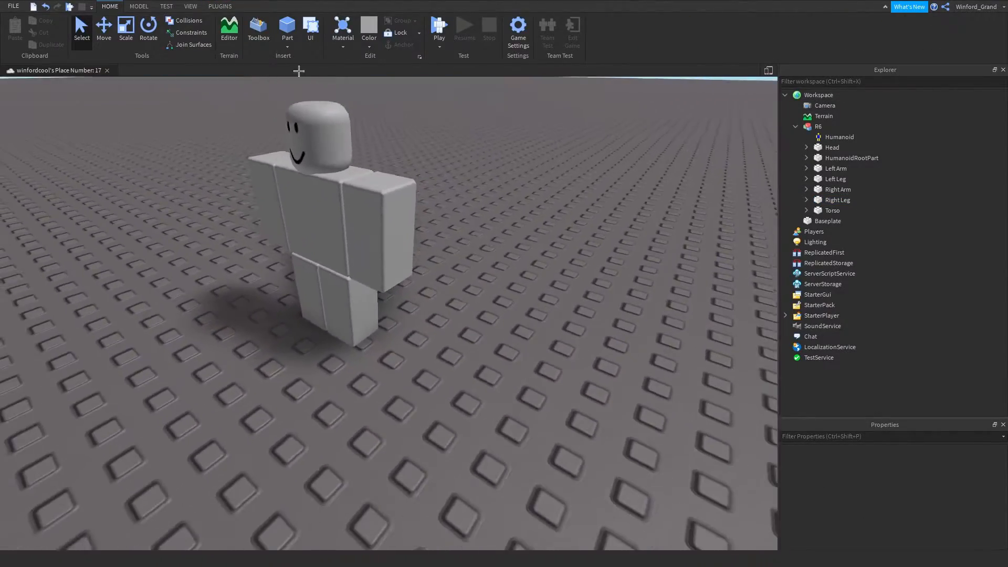
left_click(258, 29)
left_click(72, 107)
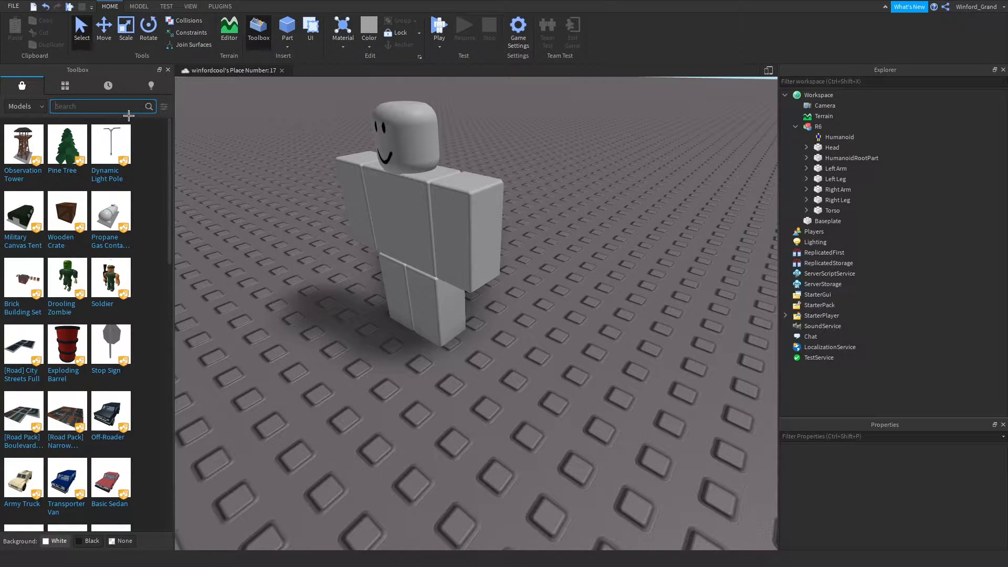
key("Return")
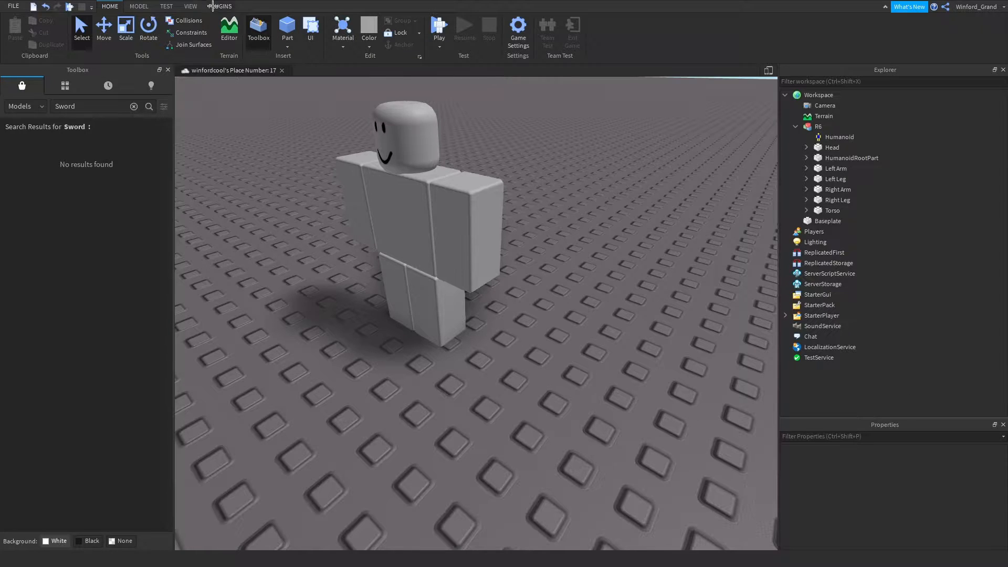
- Retry the Toolbox model search with the term sword
left_click(189, 6)
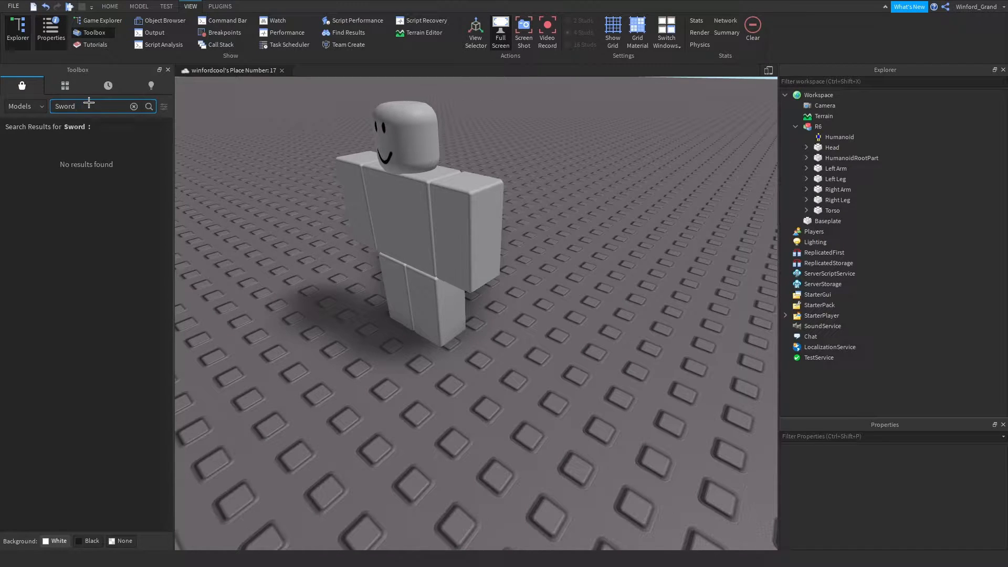
type("d")
key("Return")
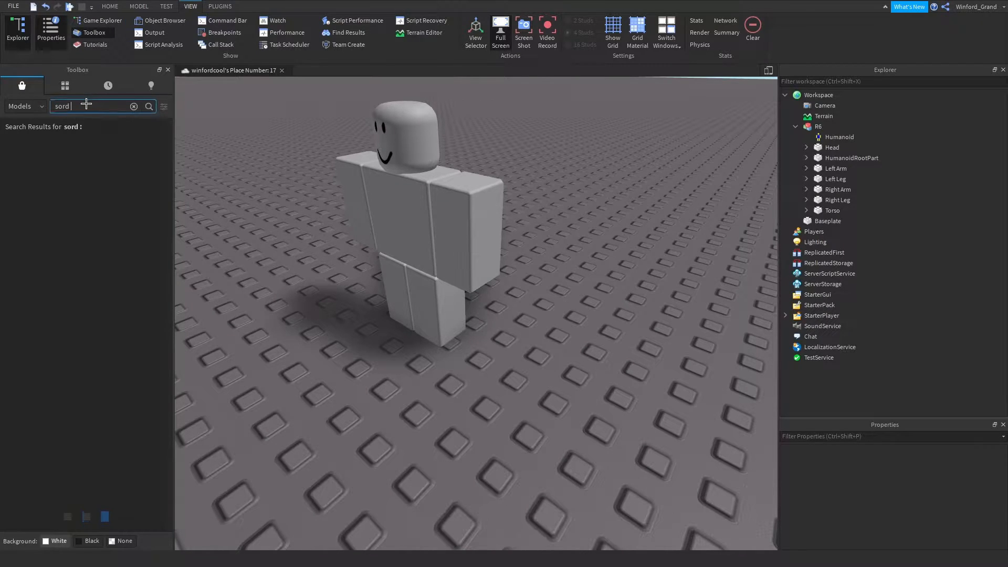
key("BackSpace")
key("BackSpace")
key("BackSpace")
type("sword")
key("Return")
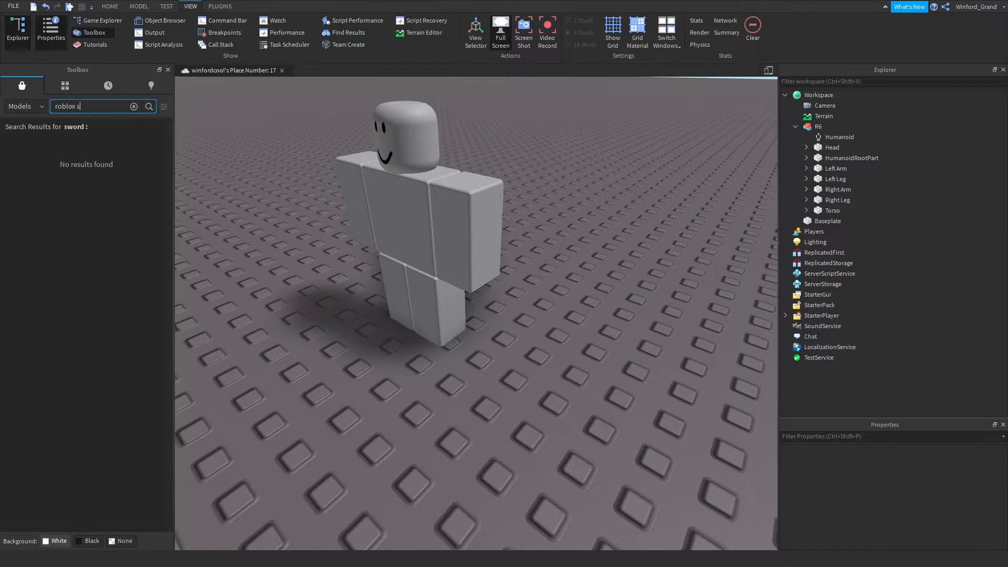
- Search the Toolbox models for roblox sword, place the ROBLOX Sword beside the rig and close the Toolbox
key("Return")
left_click_drag(110, 172, 525, 293)
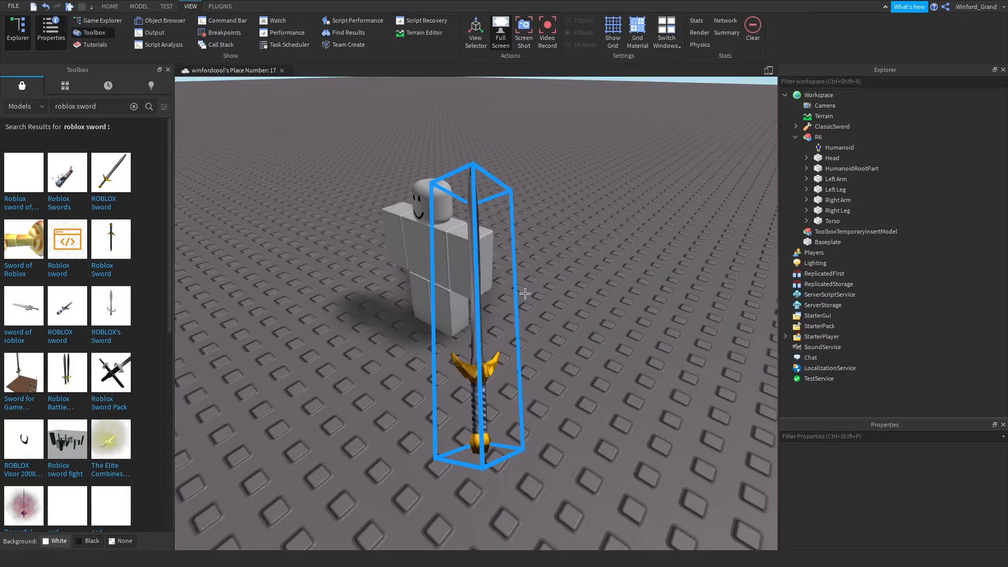
right_click_drag(525, 293, 490, 270)
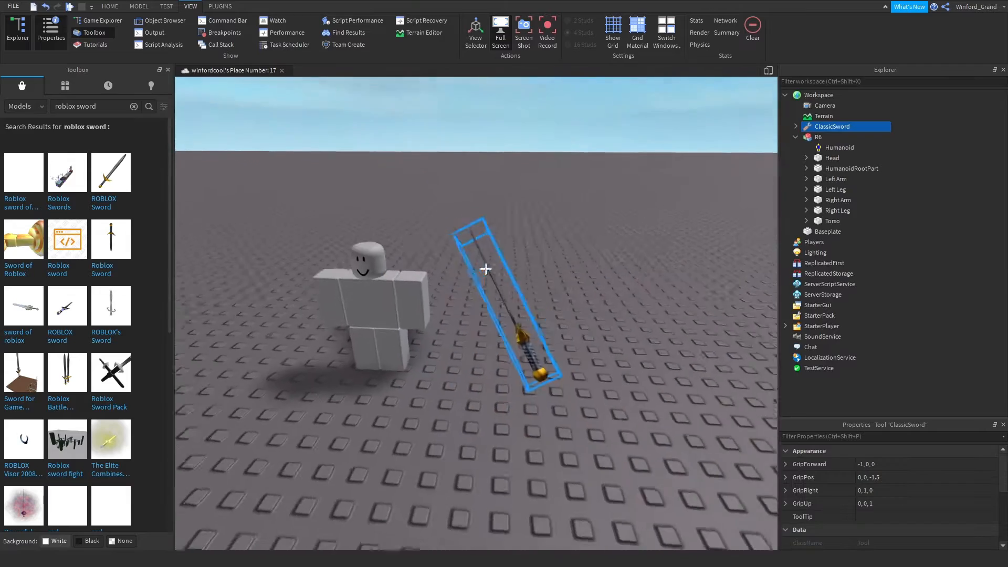
scroll(490, 270, "up", 3)
left_click(167, 69)
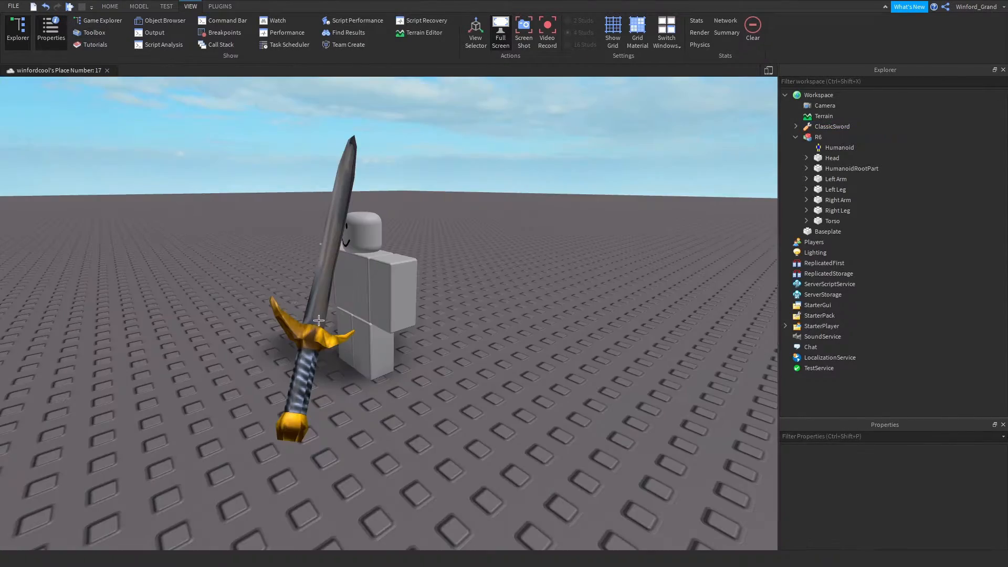
- Rotate the ClassicSword until it stands upright with the blade pointing up beside the rig
right_click_drag(307, 329, 416, 323)
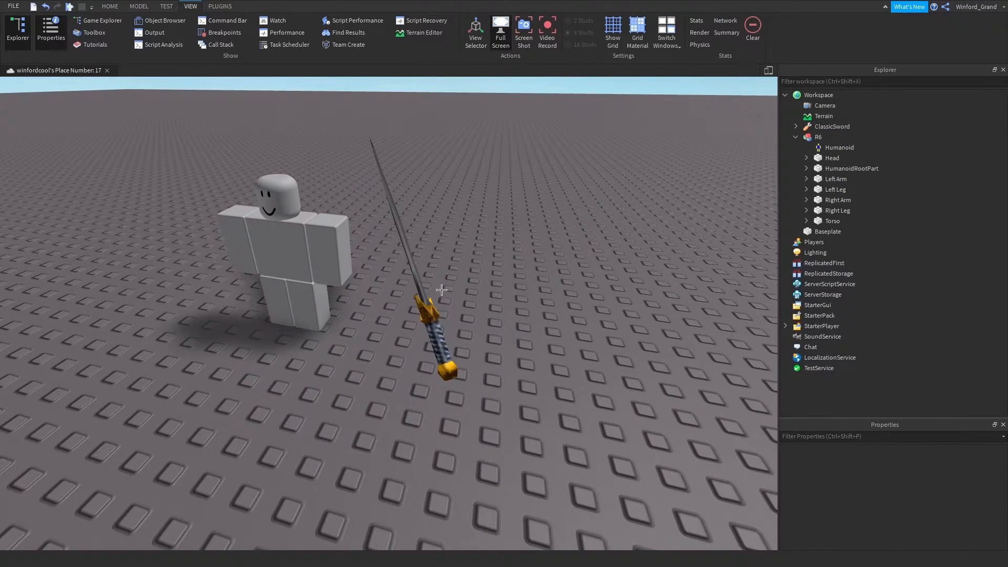
left_click(831, 126)
left_click(149, 31)
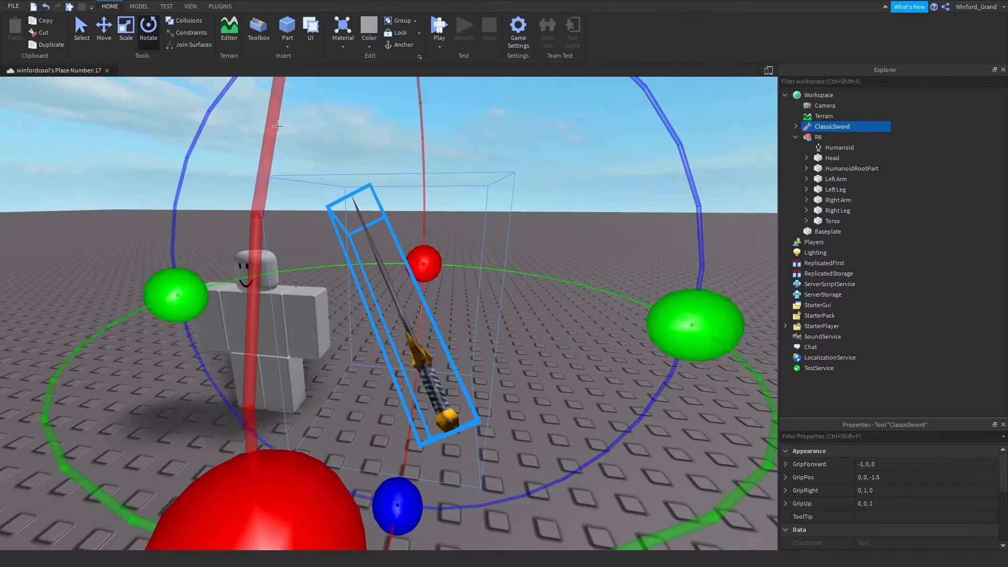
right_click_drag(437, 217, 439, 218)
left_click_drag(389, 143, 495, 159)
right_click_drag(498, 157, 501, 159)
left_click_drag(644, 274, 649, 336)
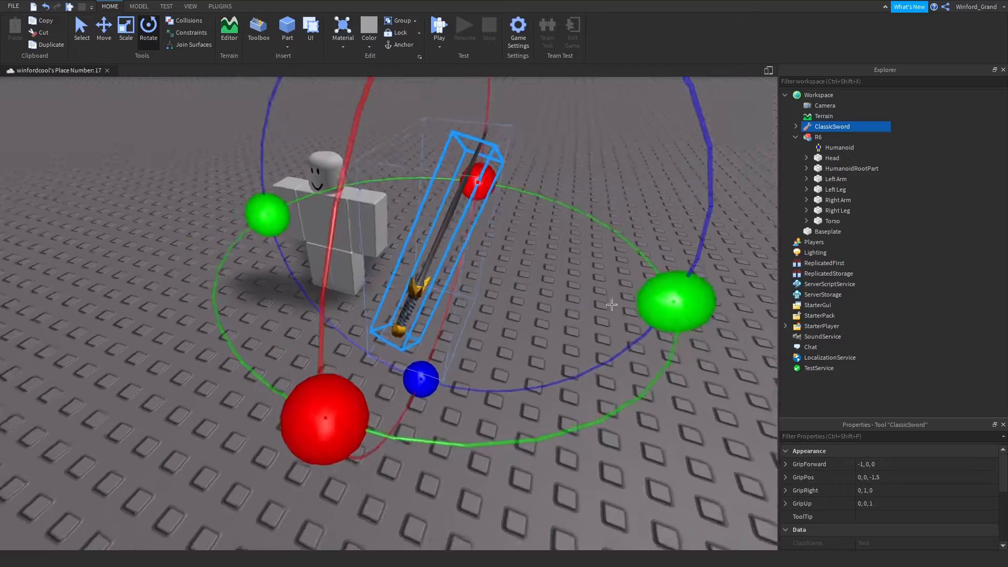
right_click_drag(414, 240, 412, 241)
left_click_drag(226, 409, 256, 480)
right_click_drag(309, 467, 308, 468)
left_click_drag(439, 159, 380, 118)
right_click_drag(407, 158, 407, 159)
mouse_move(590, 365)
left_mouse_down()
mouse_move(590, 354)
mouse_move(599, 358)
left_mouse_up()
scroll(562, 355, "up", 3)
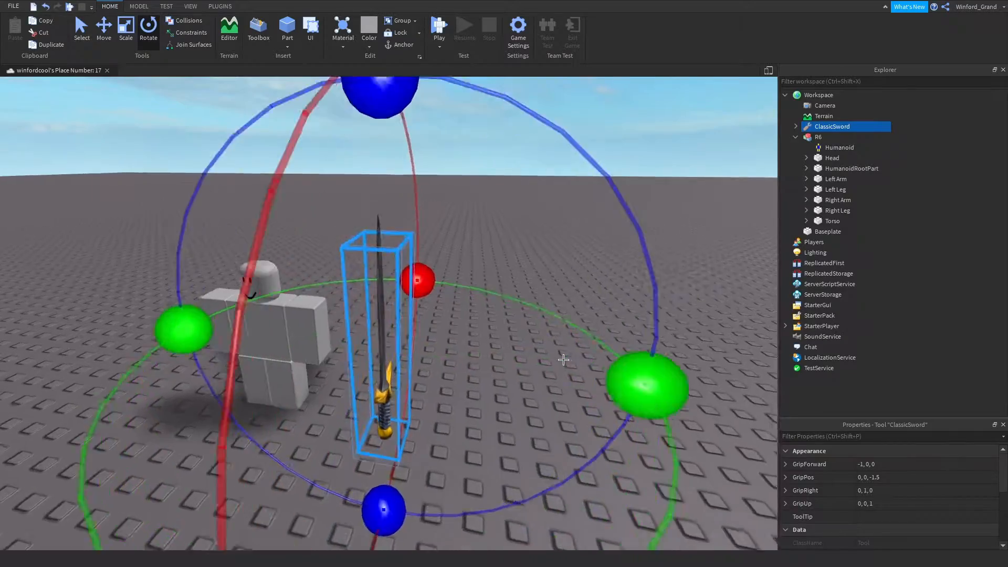
right_click_drag(562, 356, 563, 354)
scroll(563, 354, "down", 3)
left_click_drag(372, 165, 373, 161)
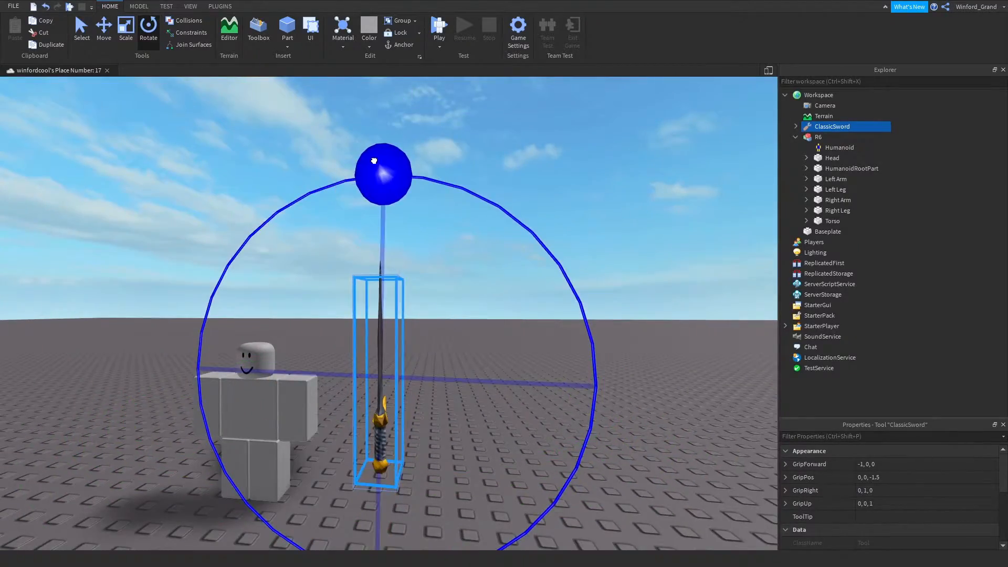
left_click(511, 339)
- Open Moon Animator's Easy Weld tool and switch it to joining parts
scroll(511, 339, "up", 2)
right_click_drag(510, 340, 368, 284)
scroll(364, 259, "up", 2)
scroll(367, 283, "down", 2)
left_click(220, 7)
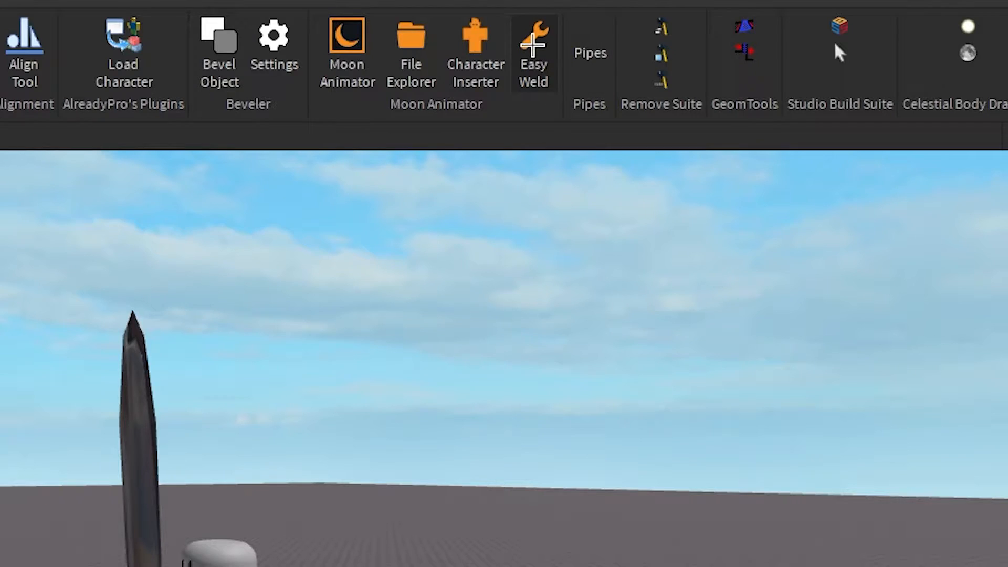
left_click(533, 44)
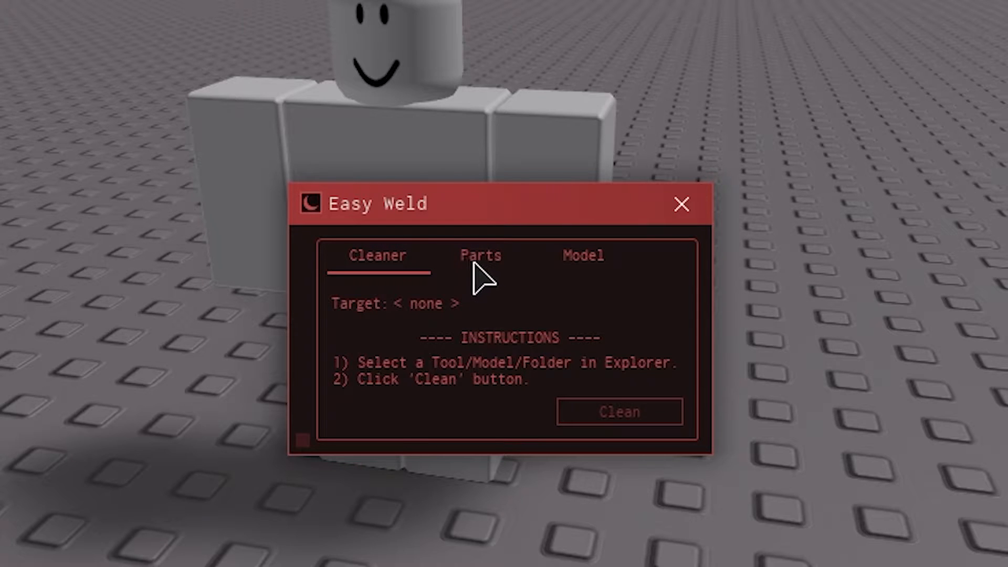
left_click(475, 260)
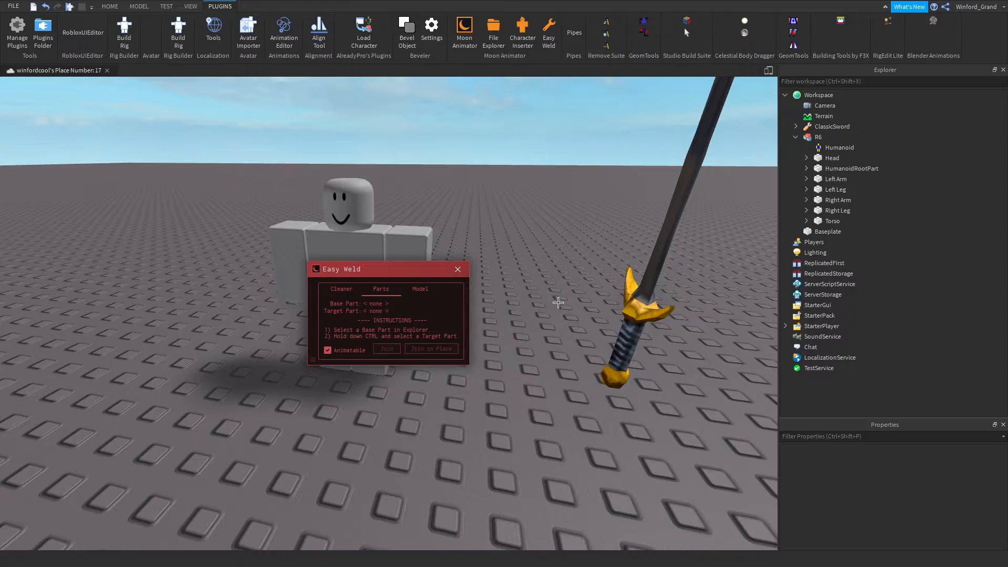
right_click_drag(559, 301, 566, 304)
right_click_drag(516, 224, 515, 223)
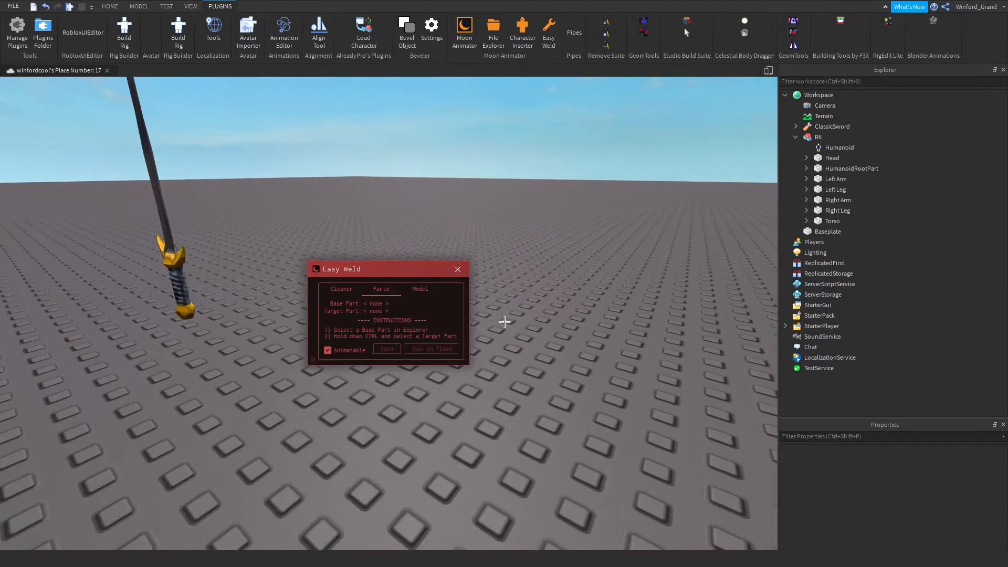
- Move the sword's Handle part out of the ClassicSword tool and into the R6 model
right_click_drag(504, 321, 470, 355)
right_click_drag(451, 296, 393, 317)
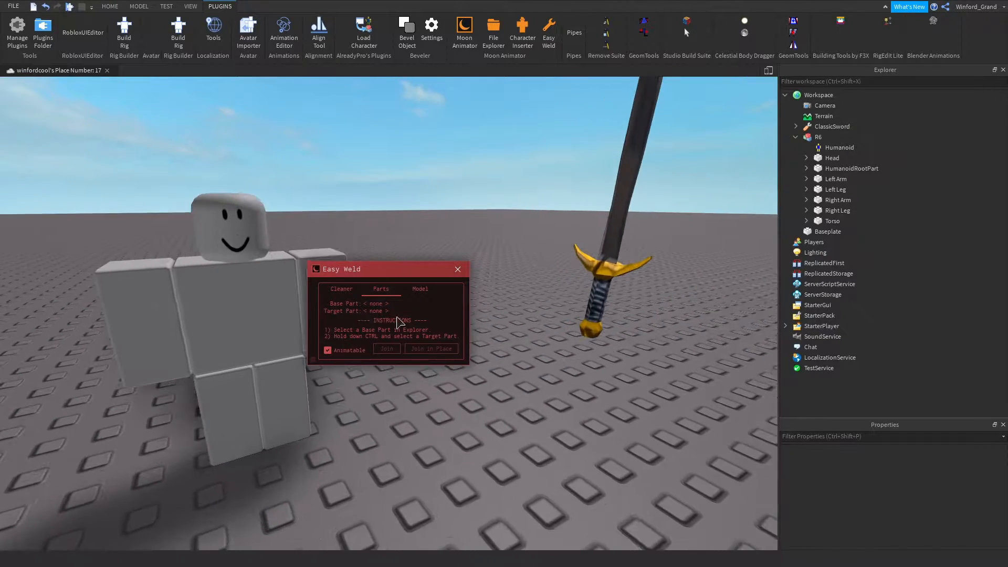
left_click(832, 126)
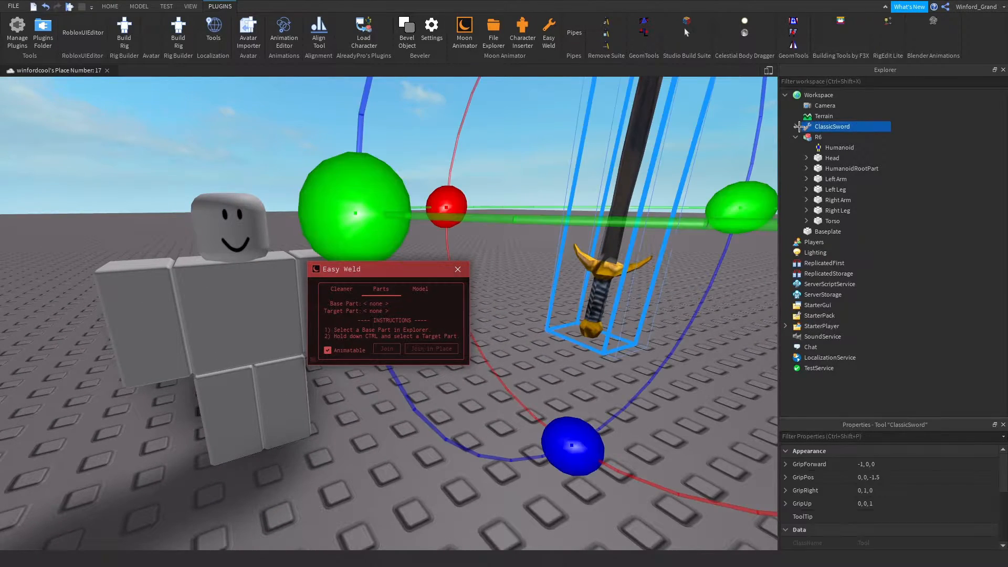
left_click(795, 127)
left_click(832, 169)
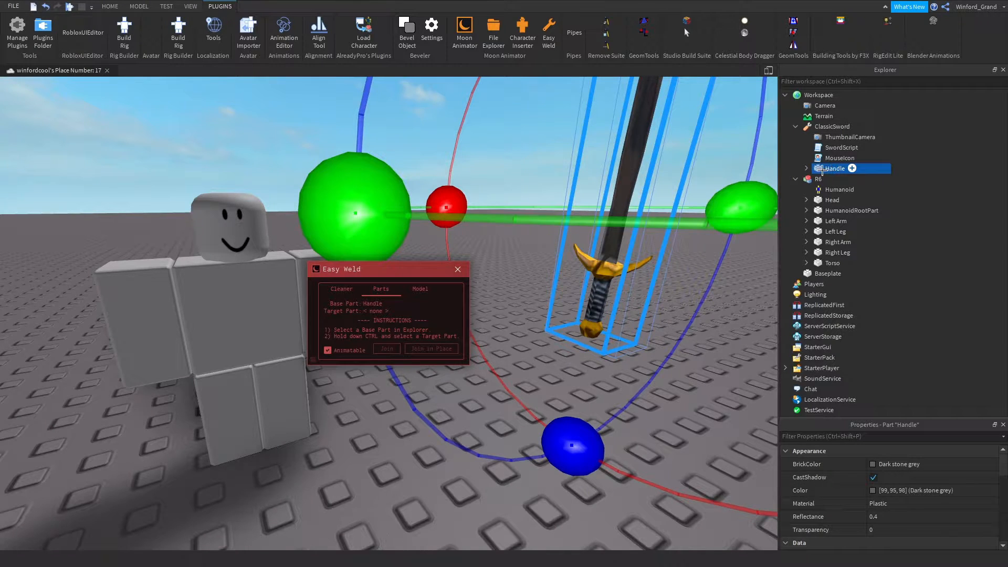
left_click_drag(807, 170, 809, 180)
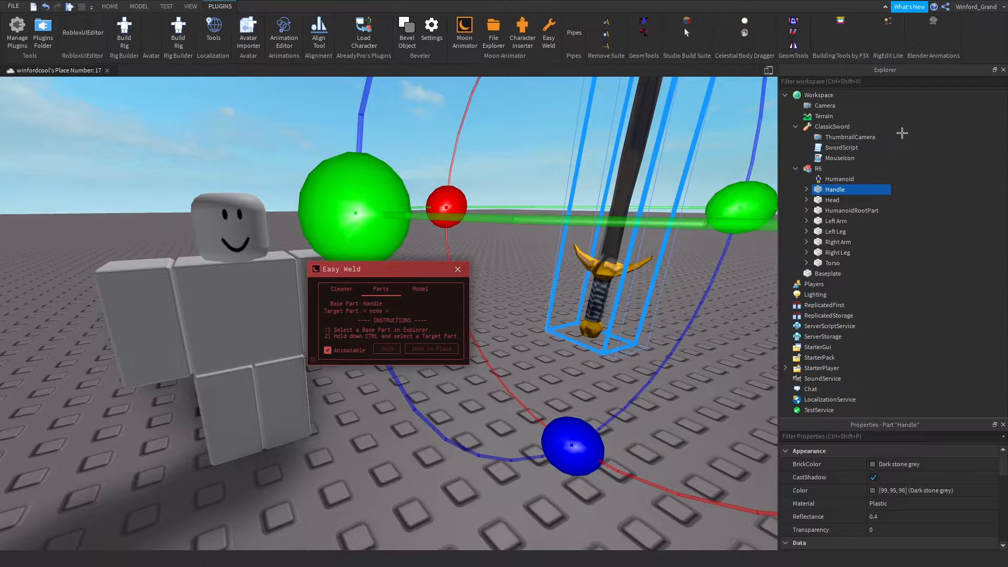
- Delete the leftover ThumbnailCamera, SwordScript and MouseIcon along with the emptied ClassicSword tool
left_click_drag(901, 133, 861, 162)
key("Delete")
left_click(811, 127)
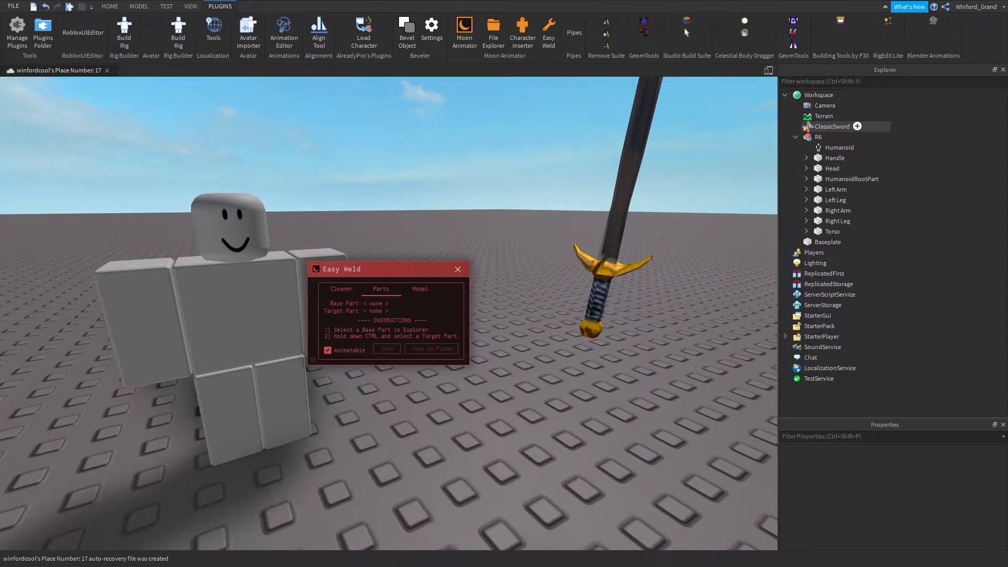
key("Delete")
- Move the sword's Handle part into the Left Arm of the R6 rig
scroll(677, 148, "up", 5)
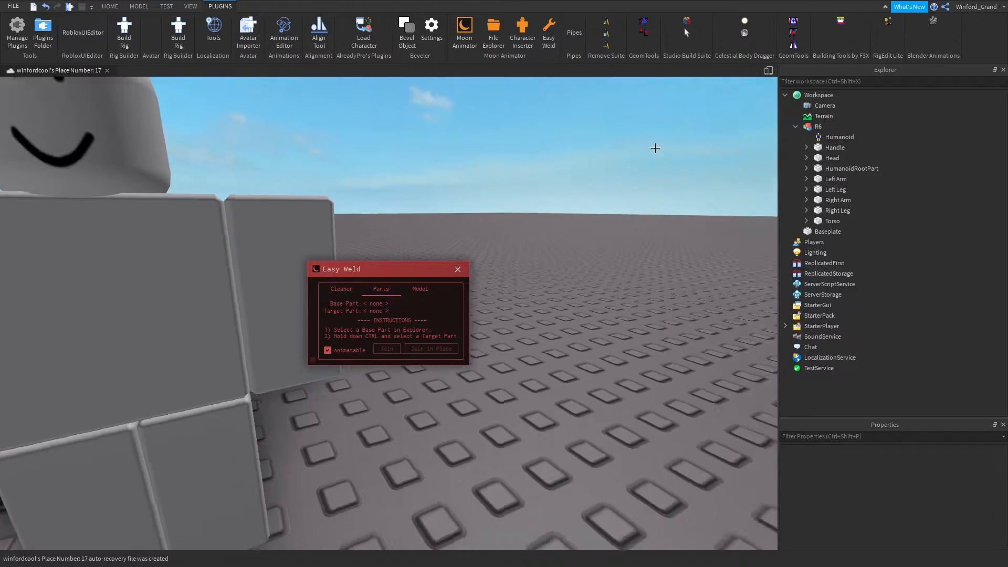
right_click_drag(655, 149, 630, 165)
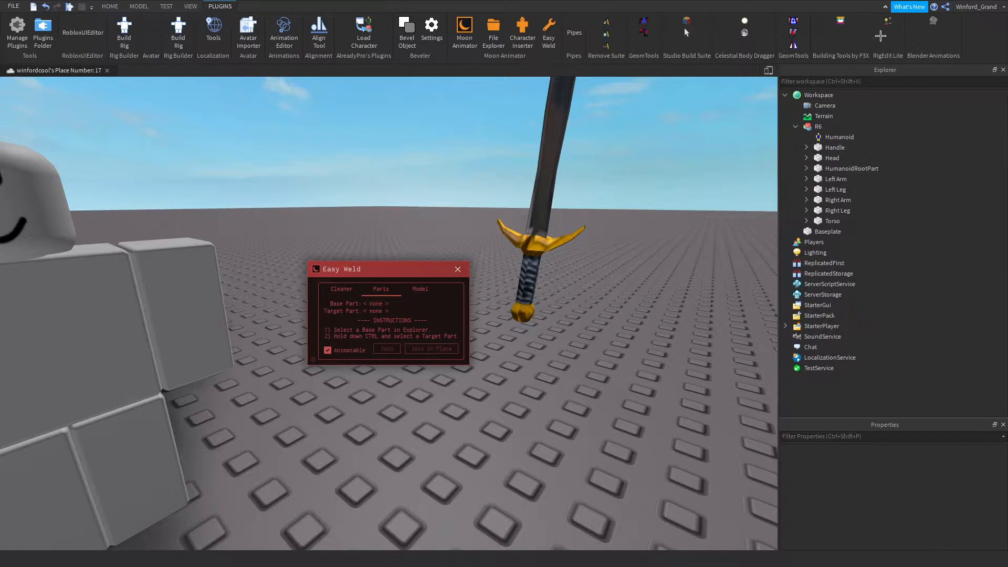
right_click_drag(690, 129, 689, 128)
key("s")
key("d")
key("s")
key("w")
key("s")
left_click_drag(835, 148, 820, 179)
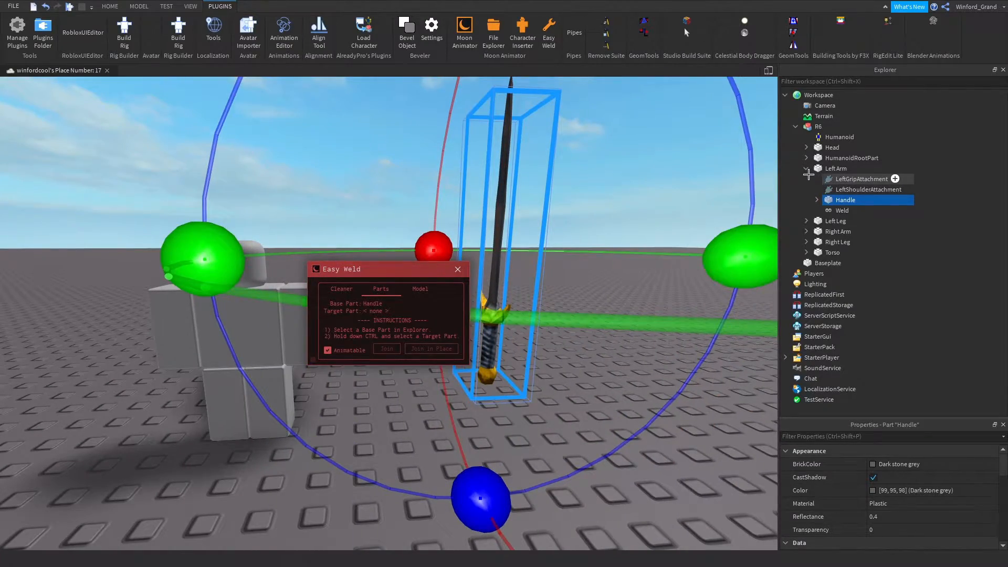
- Join the Handle to the Left Arm as an animatable joint, with Left Arm as base part and Handle as target part
right_click_drag(661, 225, 602, 214)
left_click_drag(642, 223, 637, 213)
right_click_drag(637, 213, 637, 212)
right_click_drag(537, 240, 543, 241)
left_click(872, 189)
left_click(840, 167)
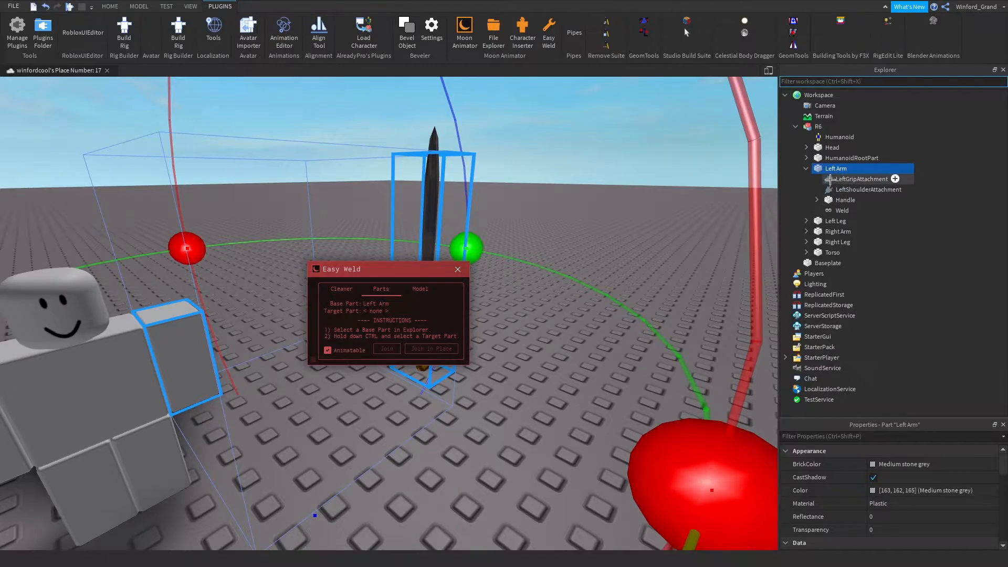
right_click_drag(628, 237, 628, 236)
key("s")
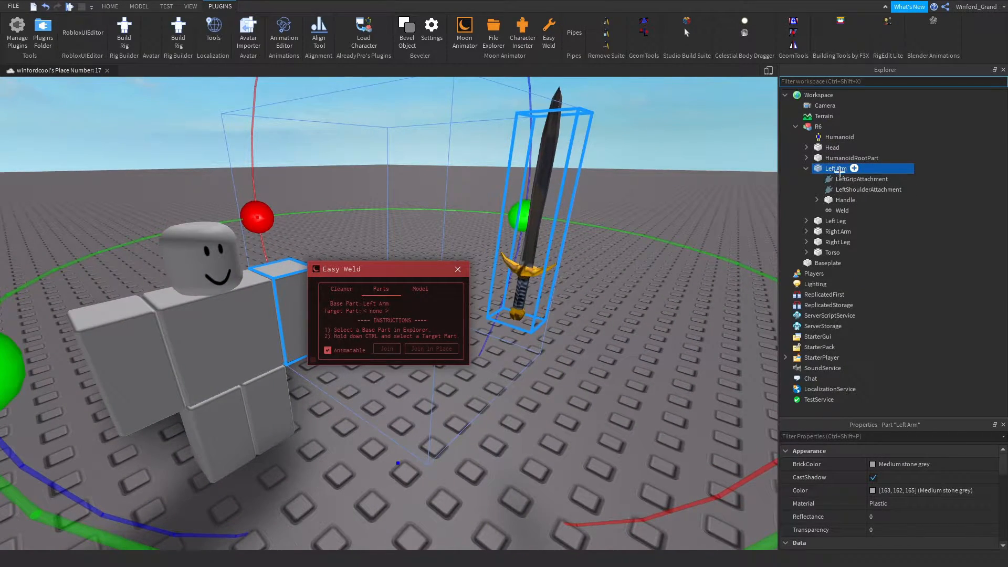
left_click(840, 200, "ctrl")
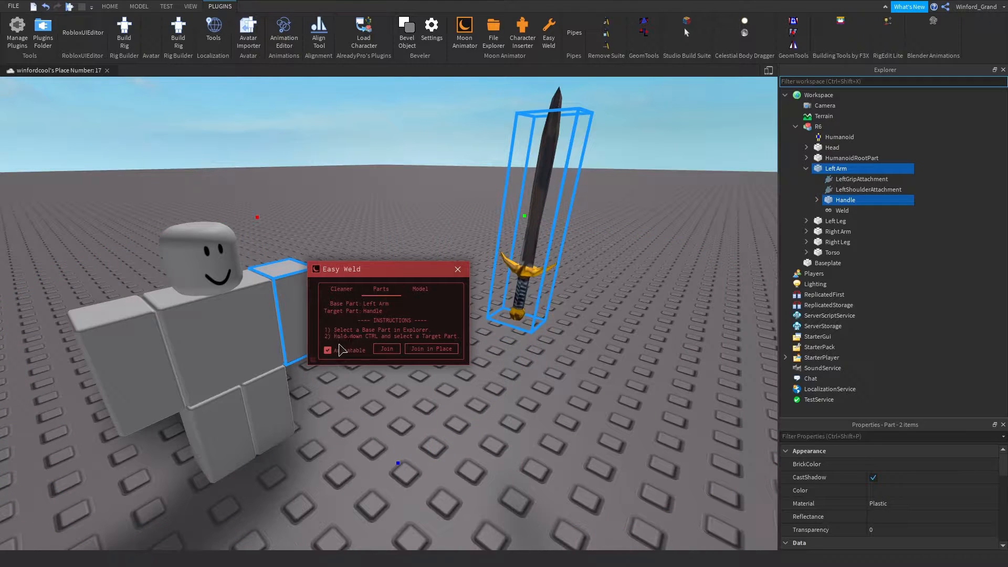
left_click(384, 349)
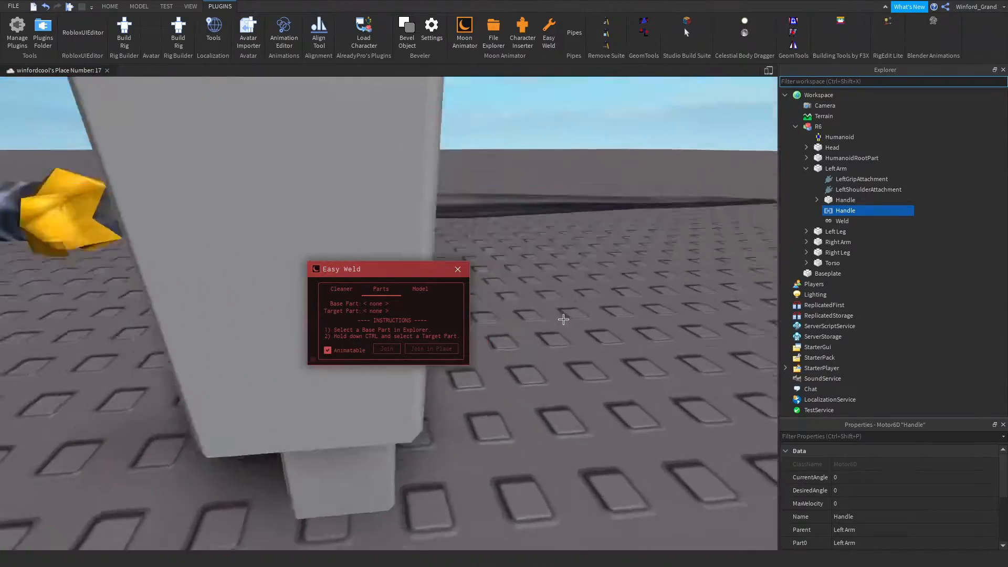
- Close Easy Weld and examine how the joined sword sits against the rig's left arm
right_click_drag(563, 320, 563, 333)
scroll(563, 319, "down", 5)
left_click(457, 269)
scroll(469, 282, "down", 5)
right_click_drag(470, 283, 470, 282)
scroll(470, 283, "up", 5)
scroll(470, 282, "down", 4)
scroll(470, 283, "up", 3)
scroll(470, 282, "up", 2)
scroll(470, 282, "down", 5)
left_click(470, 282)
scroll(375, 236, "up", 4)
right_click_drag(375, 236, 375, 235)
scroll(375, 236, "up", 3)
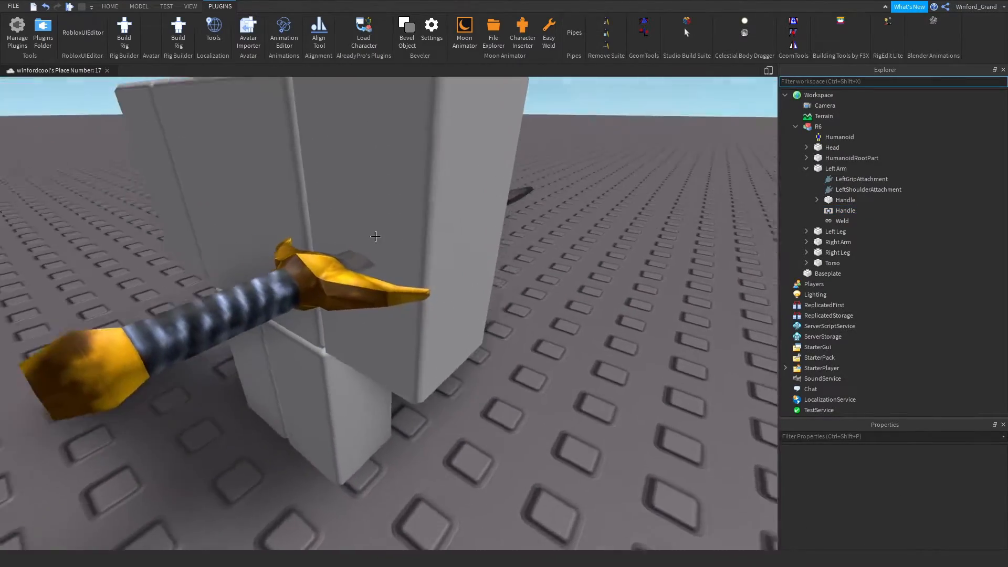
scroll(375, 236, "down", 4)
scroll(419, 222, "down", 1)
right_click_drag(689, 194, 690, 195)
scroll(689, 194, "down", 3)
- Select the R6 rig and show its joints with RigEdit Lite
left_click(843, 200)
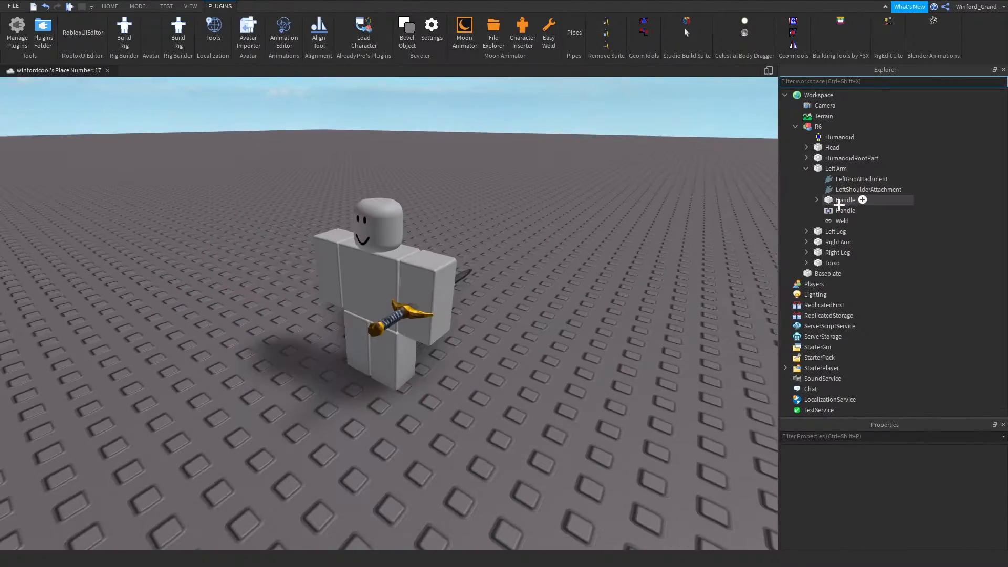
left_click(818, 126)
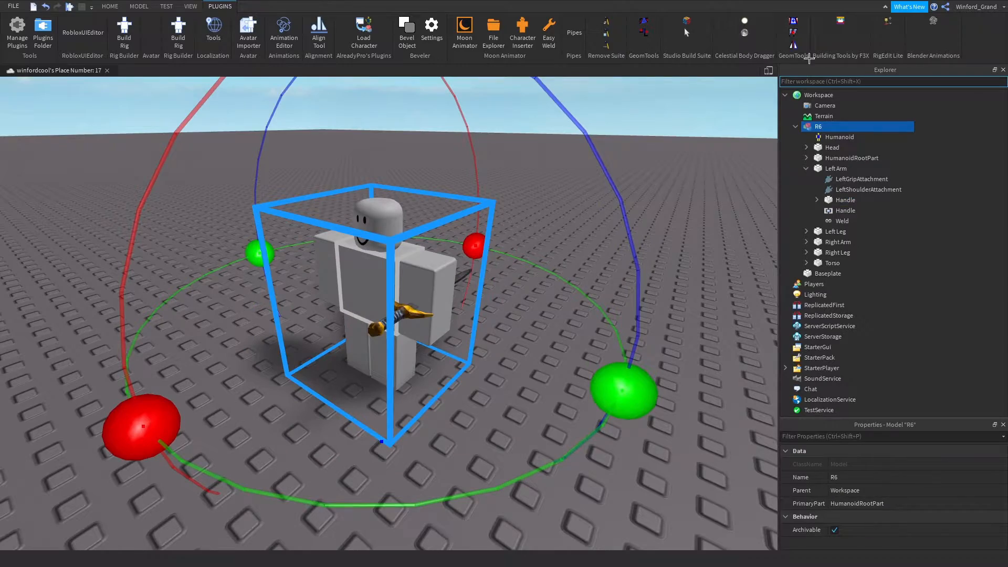
left_click(888, 21)
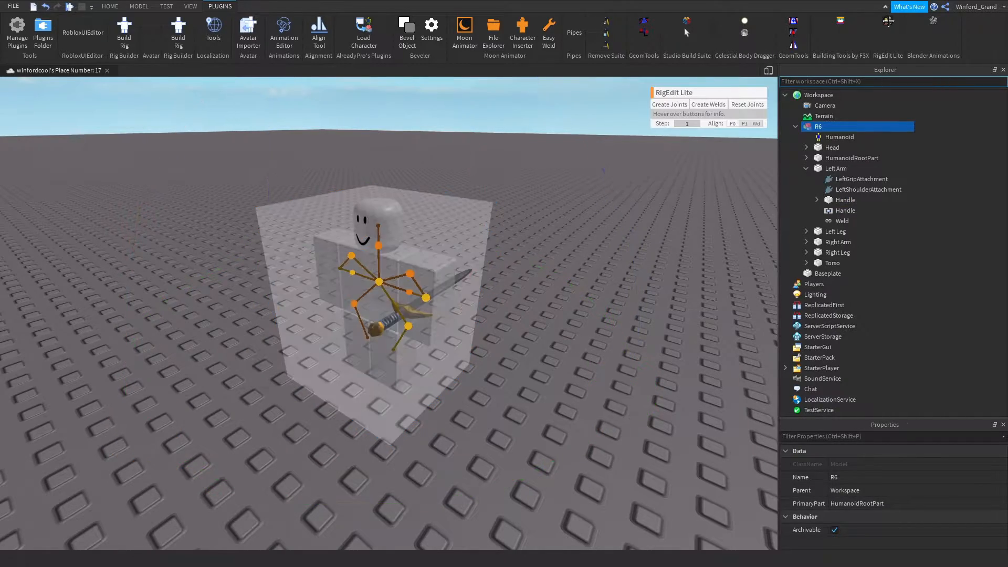
scroll(559, 171, "up", 4)
right_click_drag(559, 172, 563, 173)
- Select the Handle joint, shift its pivot onto the sword's hilt near the guard, and set the RigEdit step to 0
left_click(383, 272)
right_click_drag(452, 259, 457, 288)
right_click_drag(574, 290, 595, 306)
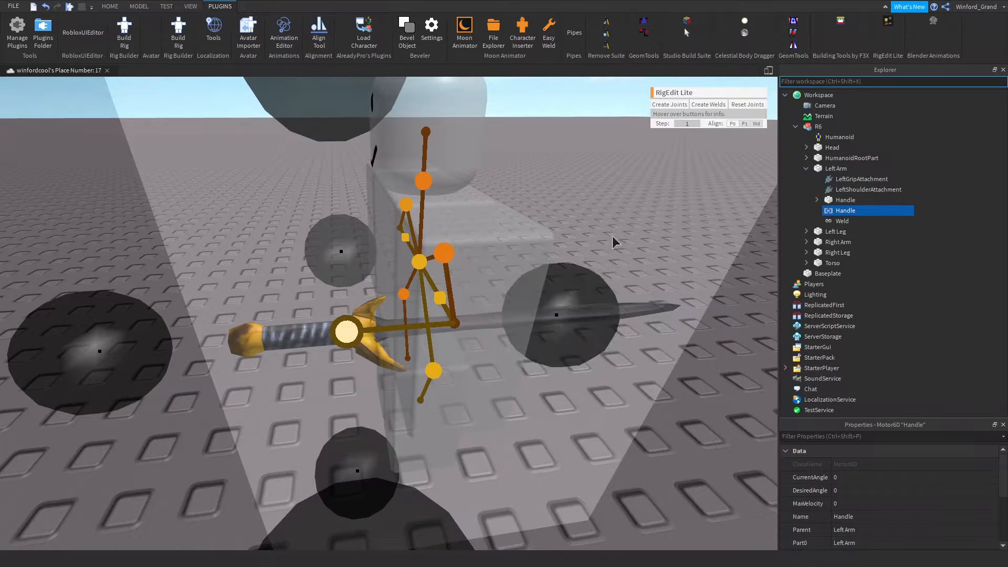
scroll(701, 126, "down", 5)
right_click_drag(611, 215, 611, 215)
scroll(610, 215, "up", 4)
scroll(540, 332, "up", 2)
scroll(532, 320, "up", 3)
right_click_drag(532, 318, 533, 317)
scroll(558, 182, "down", 5)
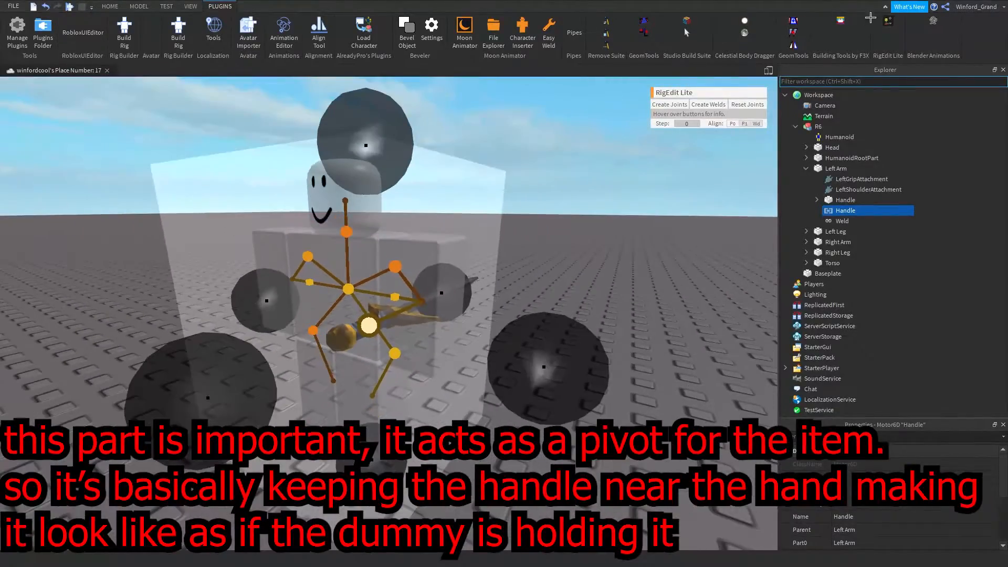
- Close RigEdit Lite, check the sword in the rig's hand and collapse the Left Arm's contents
left_click(887, 21)
scroll(465, 190, "up", 5)
scroll(465, 190, "down", 3)
right_click_drag(464, 190, 464, 190)
scroll(464, 190, "up", 2)
scroll(465, 190, "down", 5)
scroll(465, 190, "up", 5)
scroll(464, 190, "down", 5)
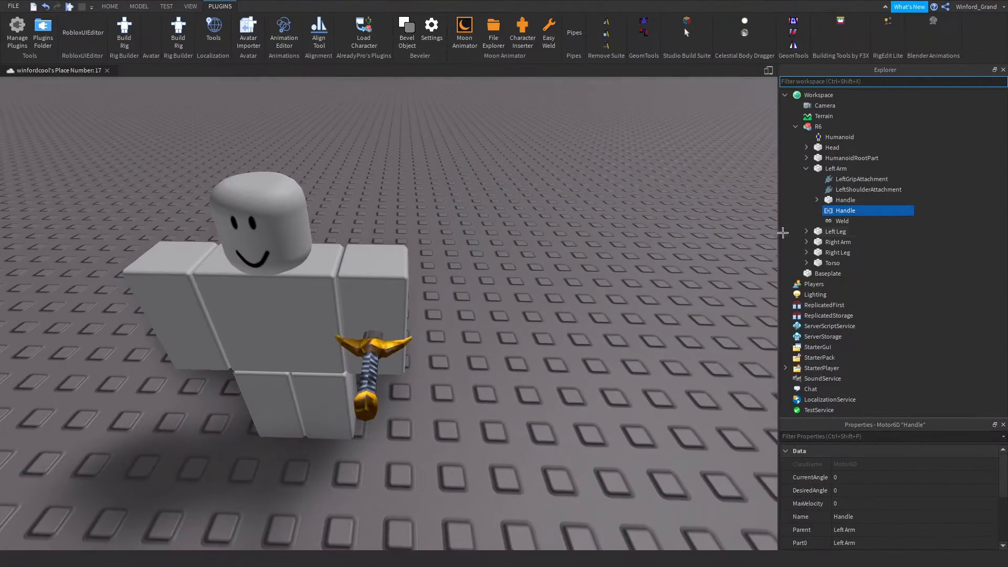
left_click(806, 168)
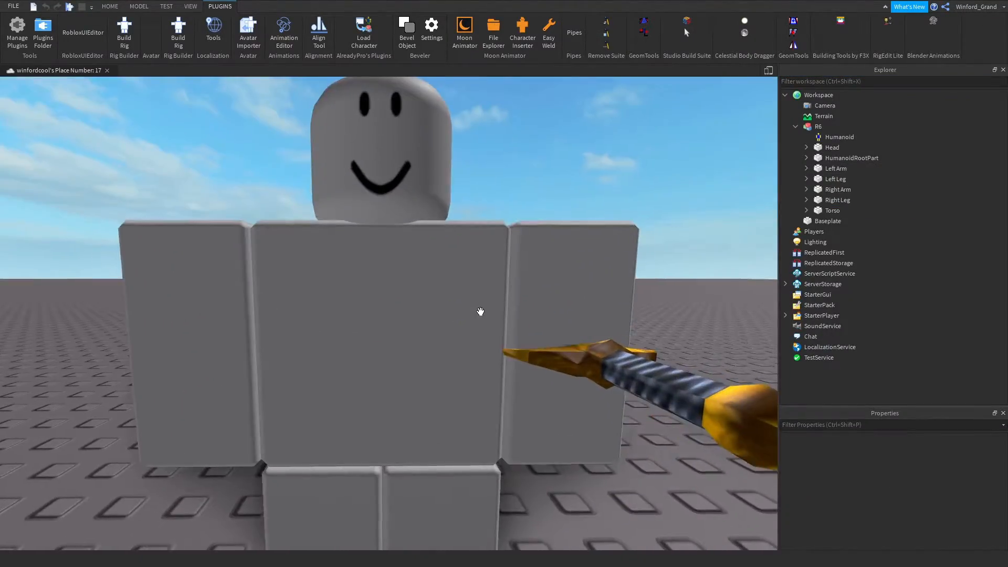
- Examine the sword's placement at the rig's left hand up close and from several angles
scroll(479, 313, "down", 5)
right_click_drag(479, 312, 474, 297)
scroll(474, 297, "up", 2)
scroll(474, 297, "up", 4)
scroll(474, 297, "down", 3)
scroll(474, 297, "down", 2)
scroll(474, 297, "up", 3)
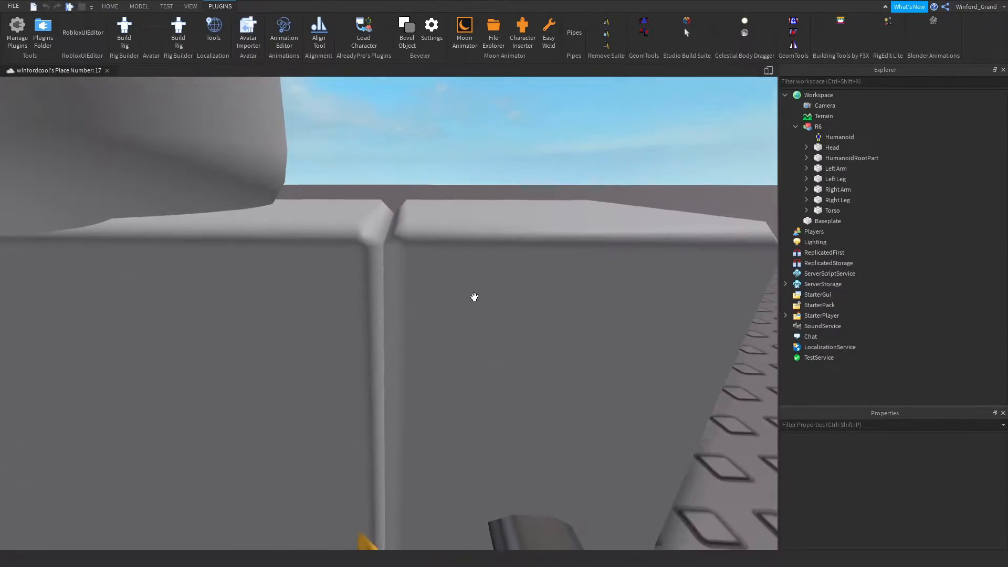
scroll(474, 297, "down", 5)
scroll(474, 297, "up", 4)
scroll(474, 298, "down", 4)
right_click_drag(474, 297, 474, 297)
left_click_drag(432, 292, 387, 409)
scroll(512, 327, "up", 3)
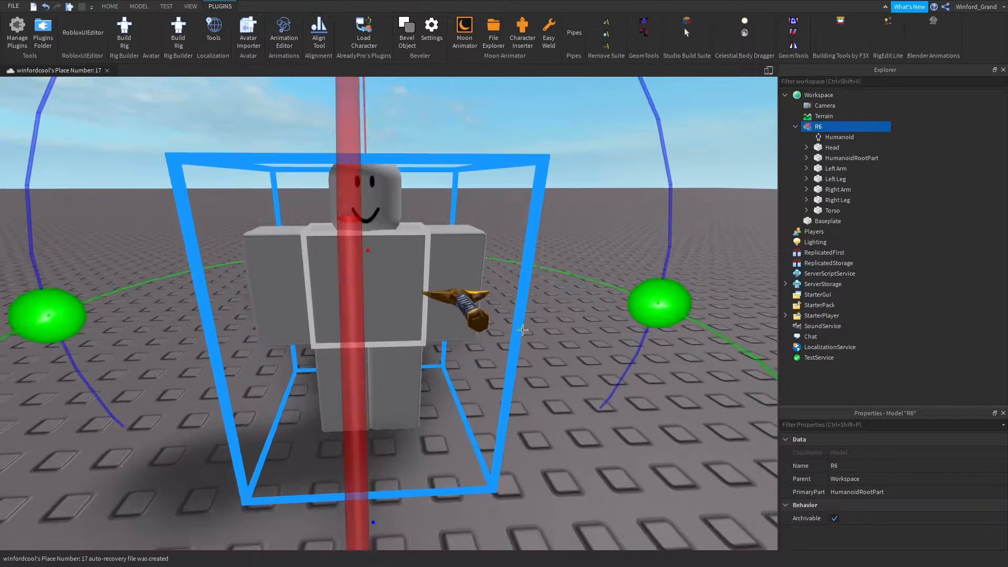
left_click(513, 326)
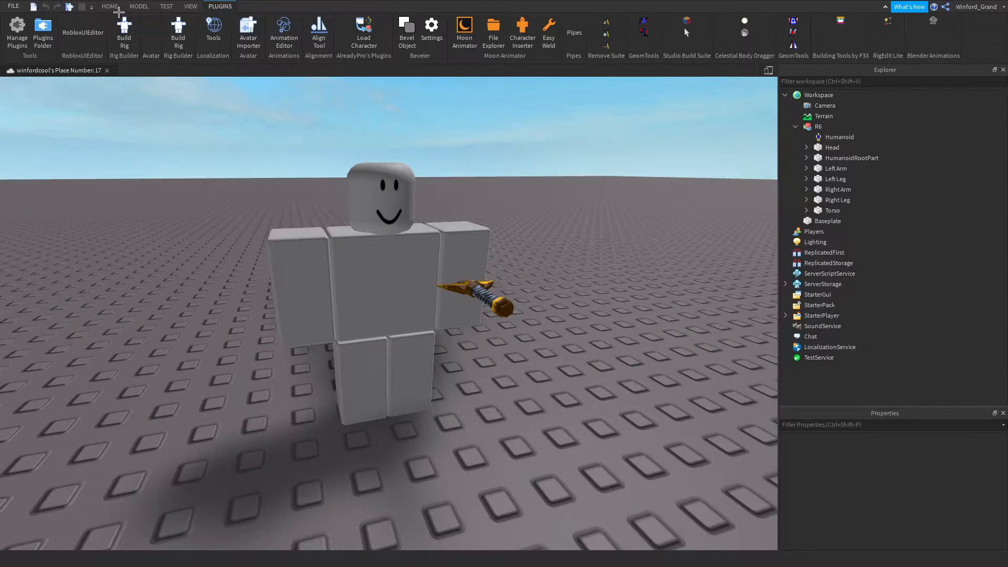
- Activate the Move tool and select the R6 rig
left_click(117, 7)
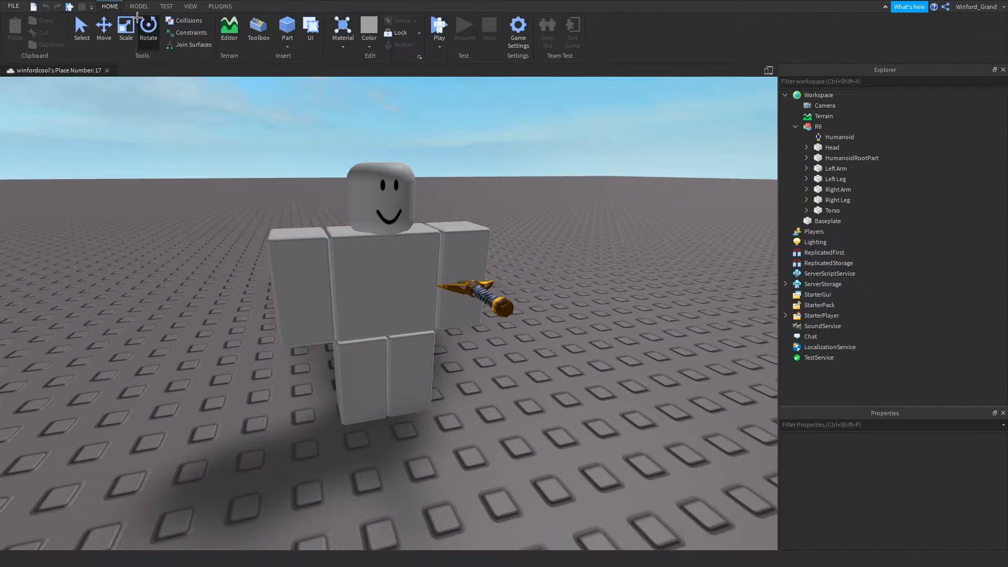
scroll(459, 210, "up", 3)
scroll(386, 228, "down", 4)
right_click_drag(364, 225, 365, 225)
left_click(833, 127)
key("f")
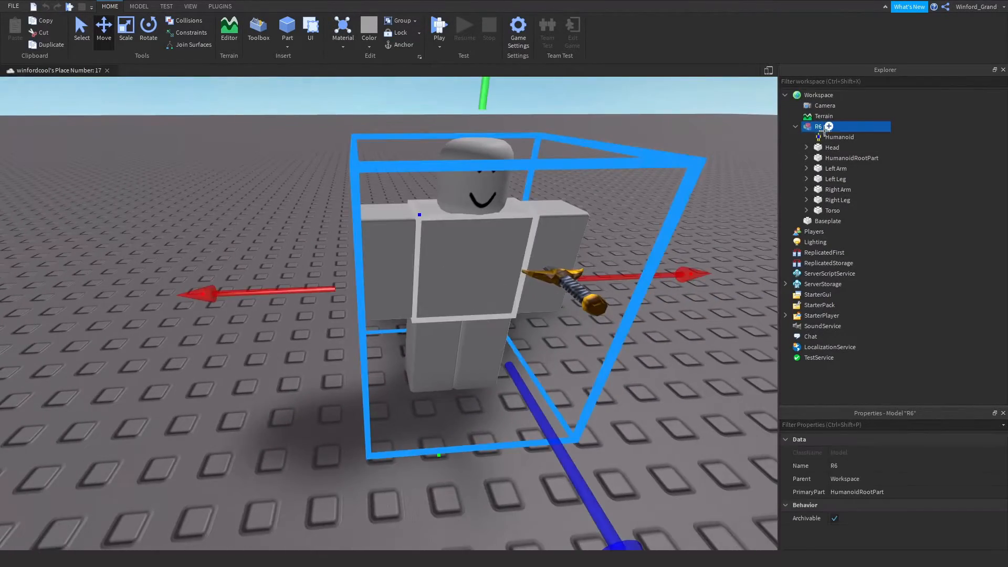
- Review the rig's body parts one by one, selecting the Head, HumanoidRootPart, arms, legs and Torso in turn
left_click(828, 147)
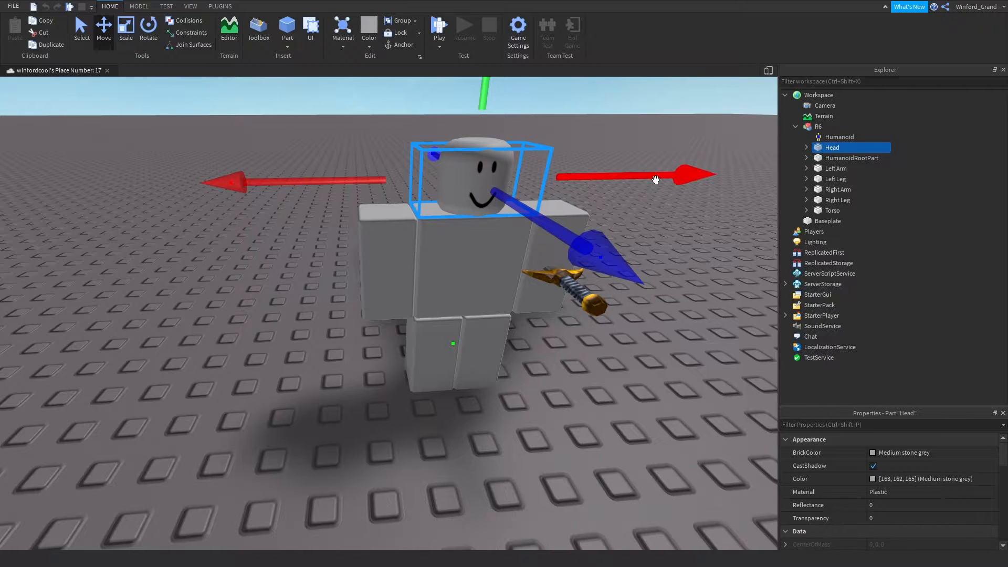
scroll(656, 180, "down", 3)
left_click(852, 158)
left_click(836, 169)
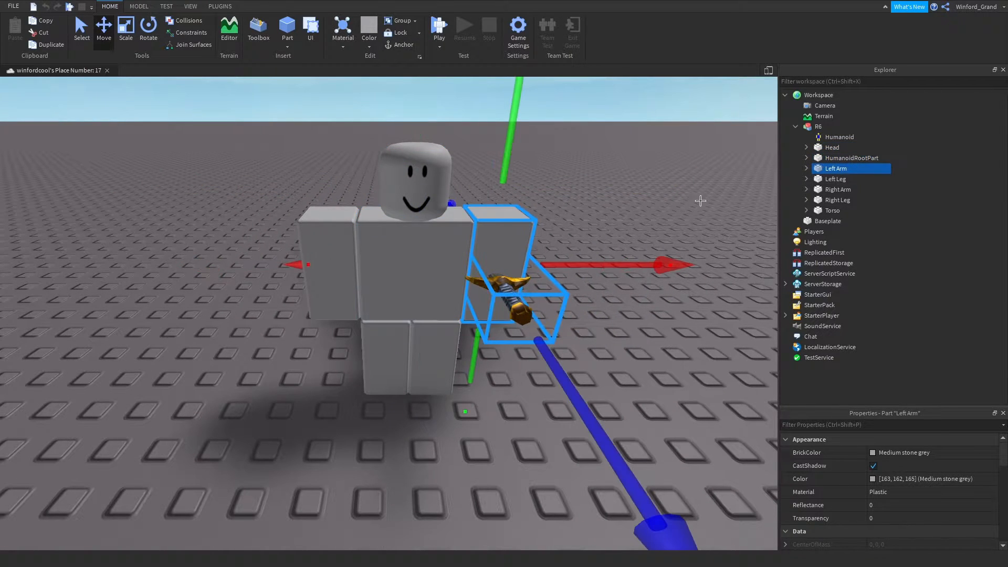
left_click(834, 179)
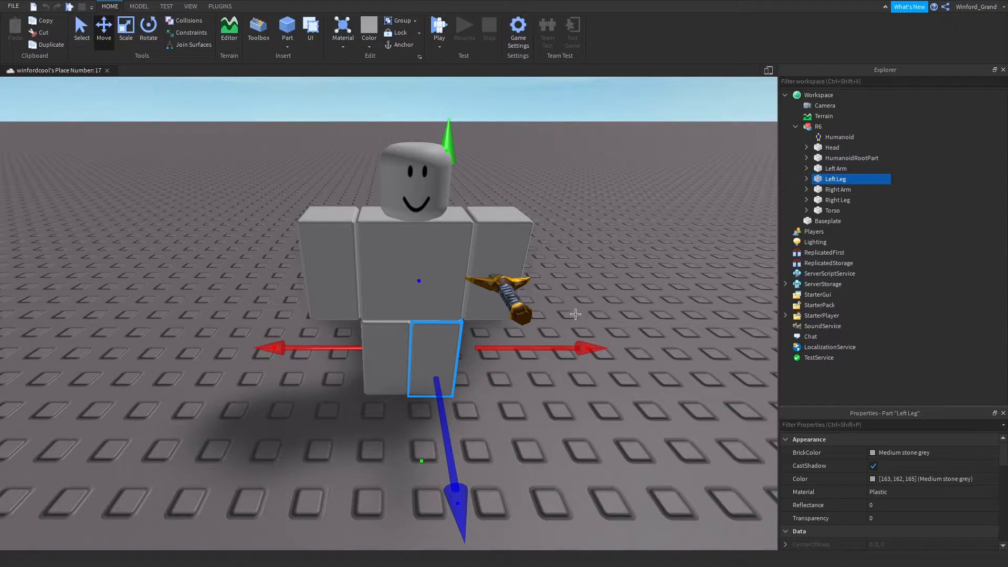
left_click(840, 190)
left_click(820, 201)
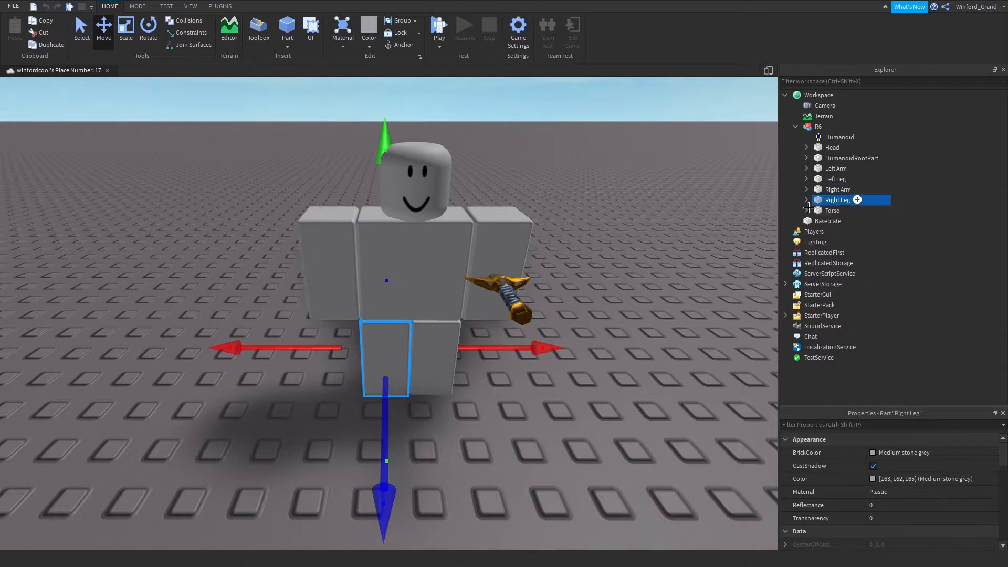
left_click(832, 210)
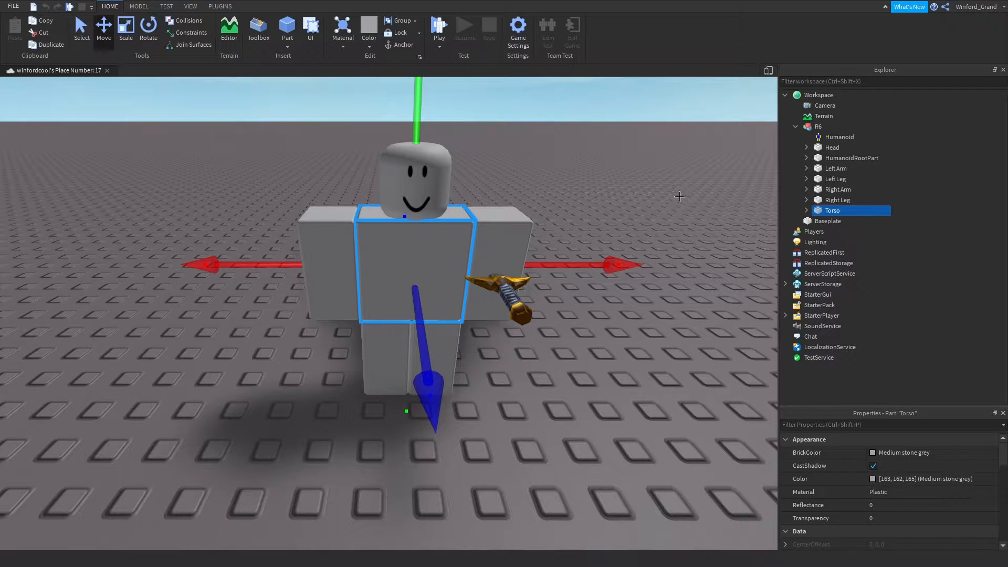
- Select the whole R6 rig again and reopen RigEdit Lite on it
right_click_drag(663, 189, 660, 189)
key("w")
key("s")
left_click(347, 240)
left_click(375, 306)
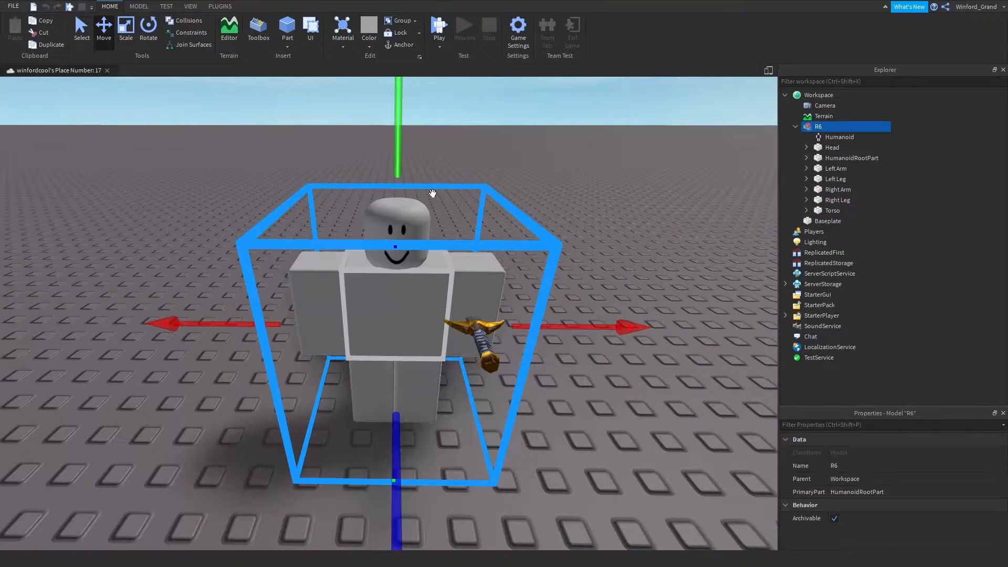
left_click(220, 6)
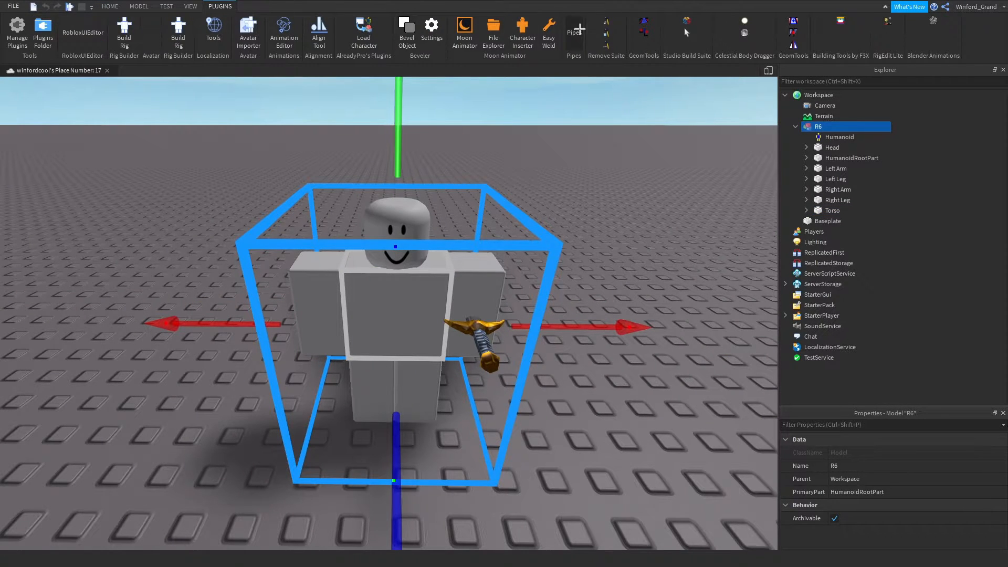
left_click(879, 21)
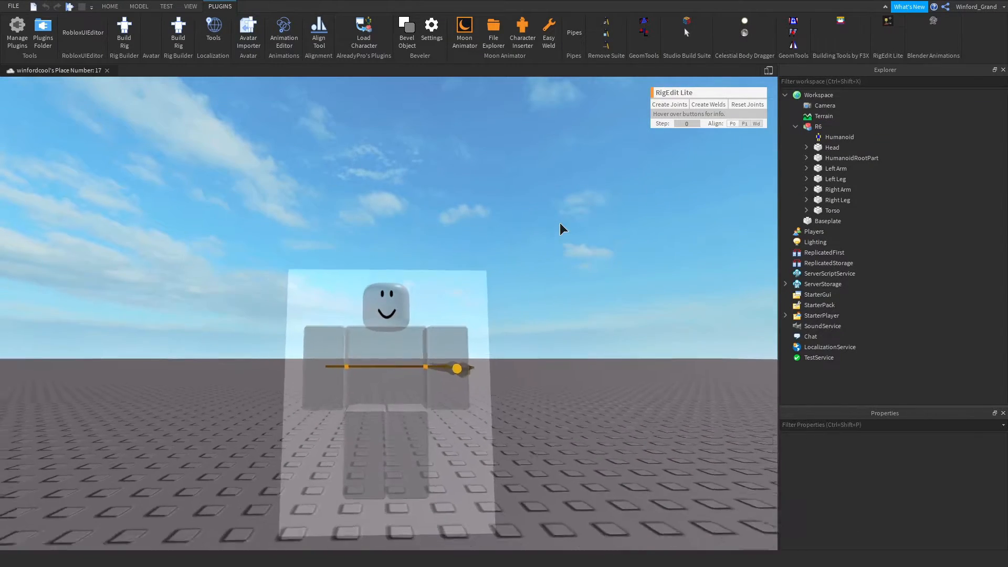
- Examine which body parts and sword joints RigEdit Lite displays on the rig
right_click_drag(560, 222, 560, 223)
scroll(560, 223, "up", 3)
scroll(389, 152, "down", 2)
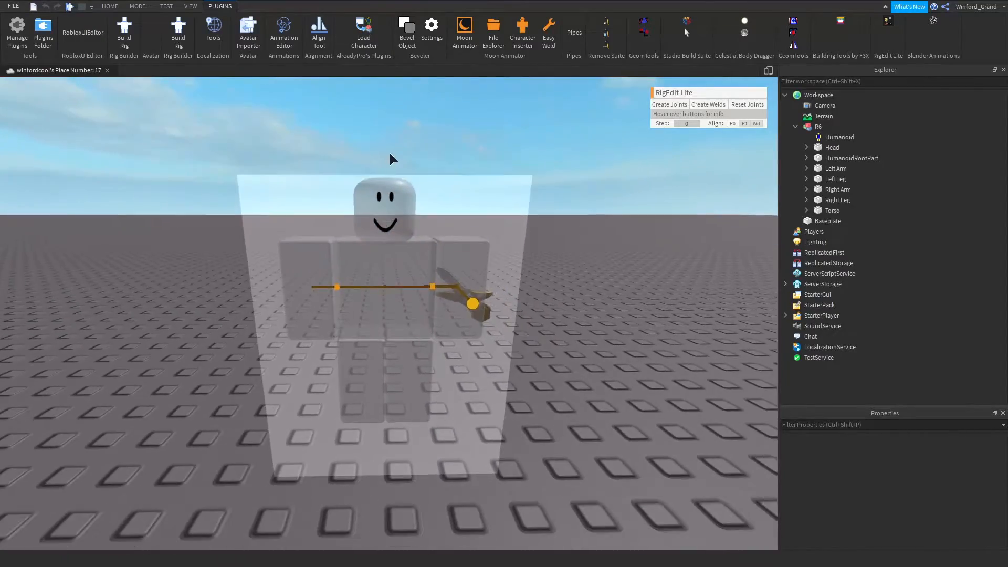
scroll(390, 153, "up", 4)
scroll(389, 152, "down", 3)
right_click_drag(313, 219, 314, 219)
scroll(454, 320, "down", 3)
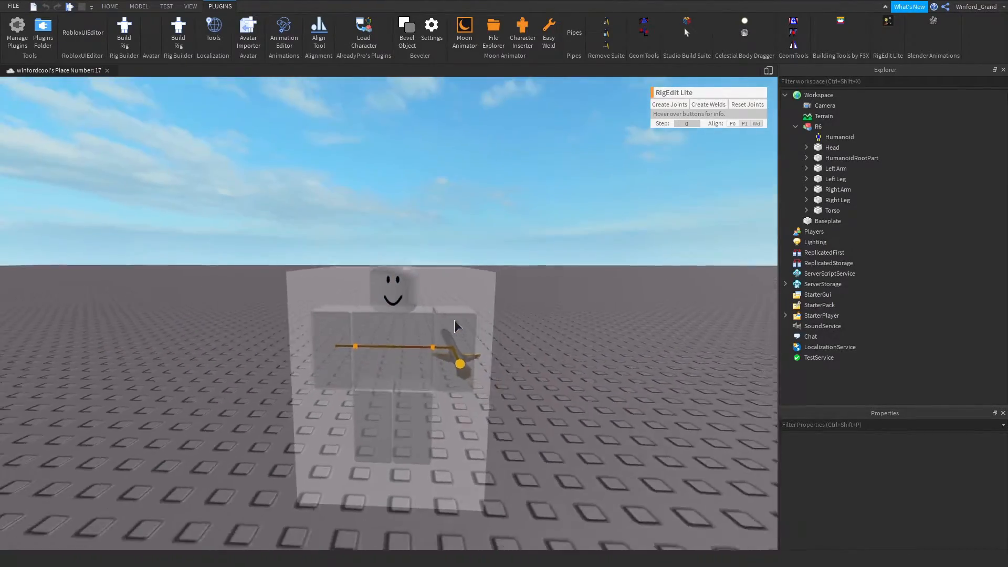
- Inspect the rig's arm and sword joints up close and from a distance, and close RigEdit Lite
scroll(455, 320, "up", 3)
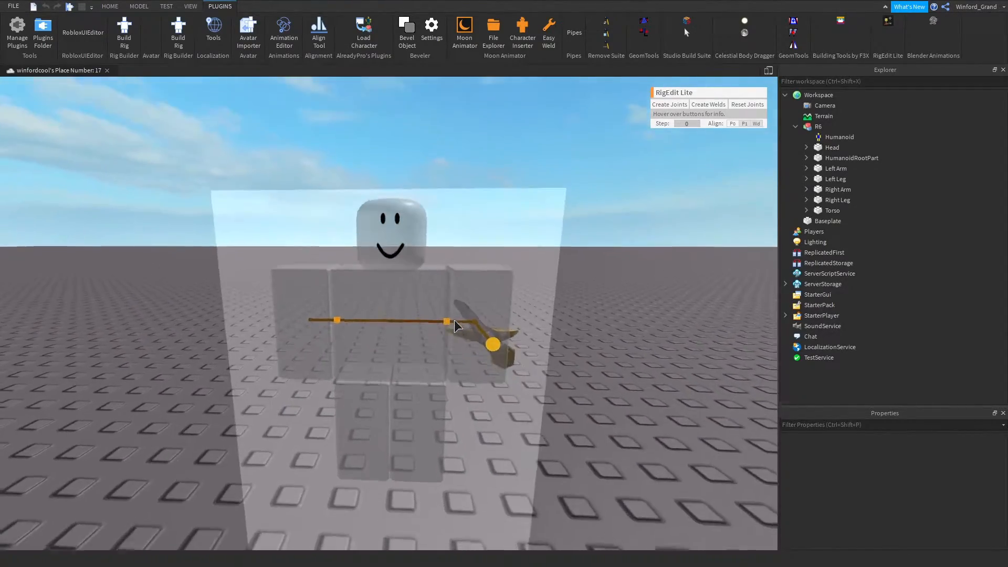
scroll(455, 321, "down", 4)
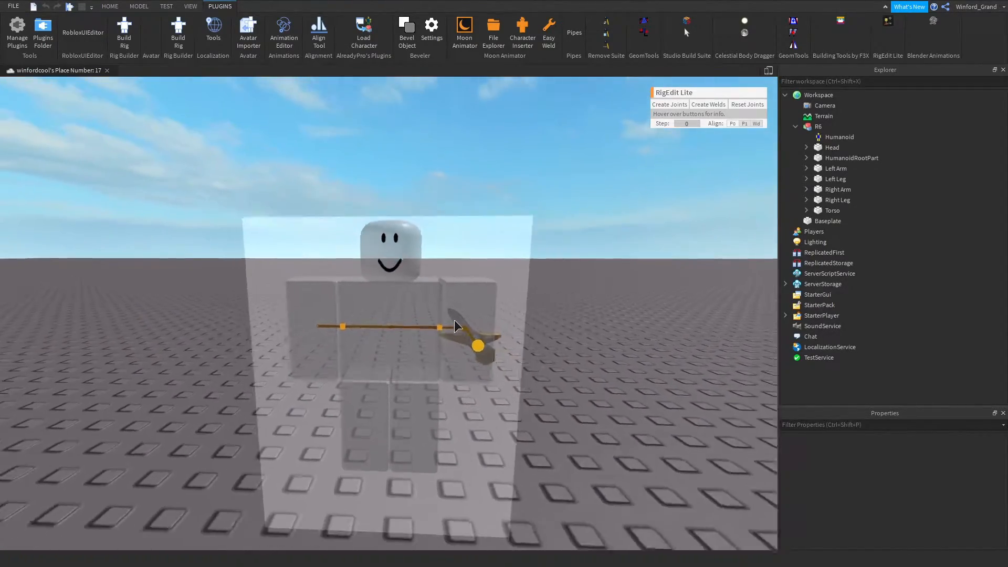
scroll(455, 320, "up", 3)
scroll(455, 320, "up", 1)
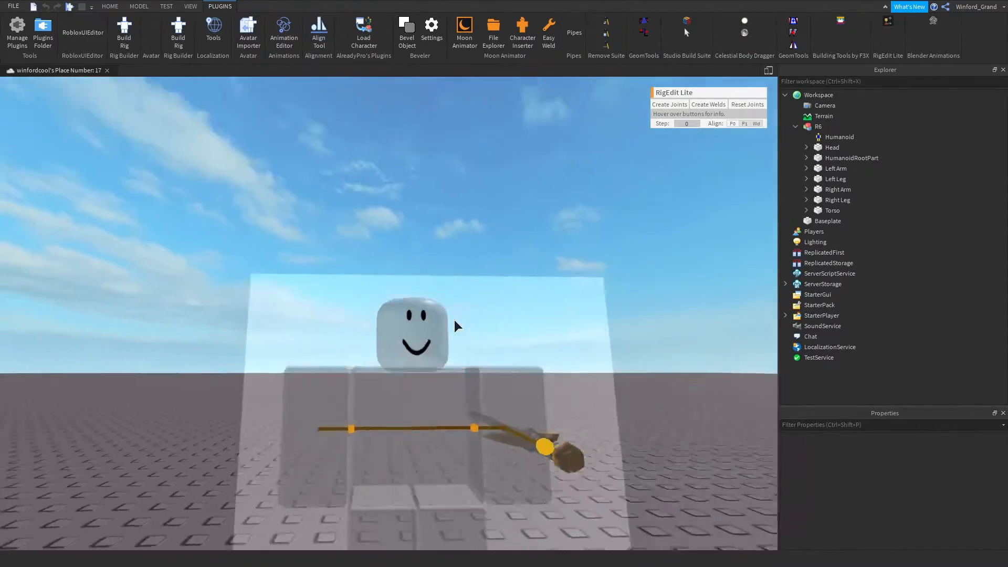
scroll(455, 320, "down", 3)
scroll(454, 320, "up", 5)
scroll(455, 320, "down", 3)
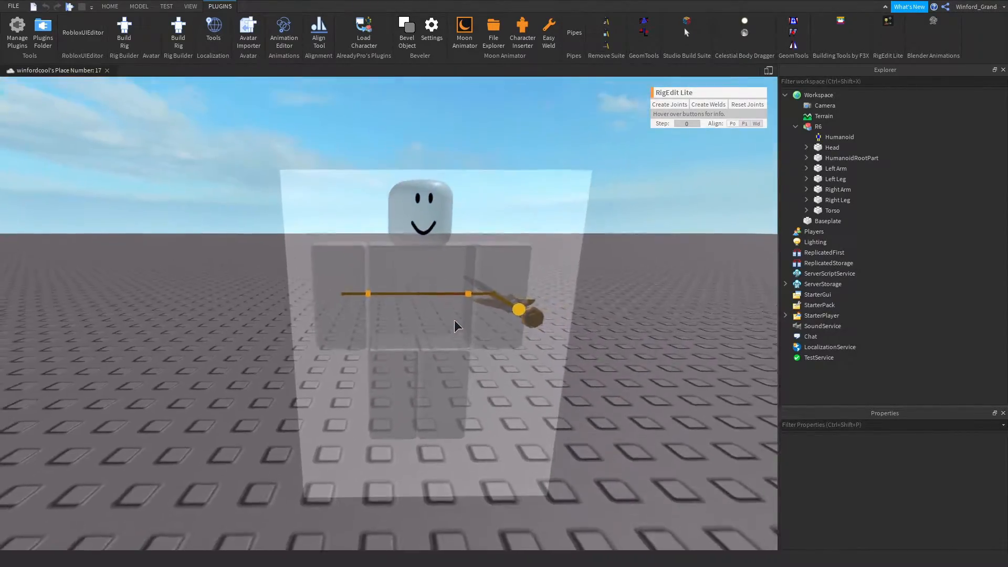
scroll(454, 320, "up", 2)
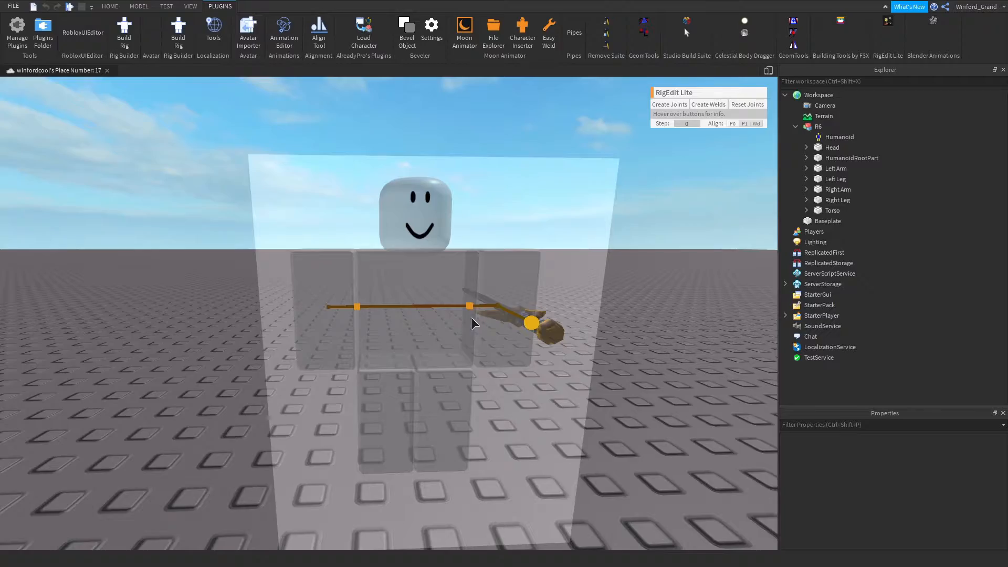
right_click_drag(470, 317, 471, 317)
scroll(471, 317, "up", 3)
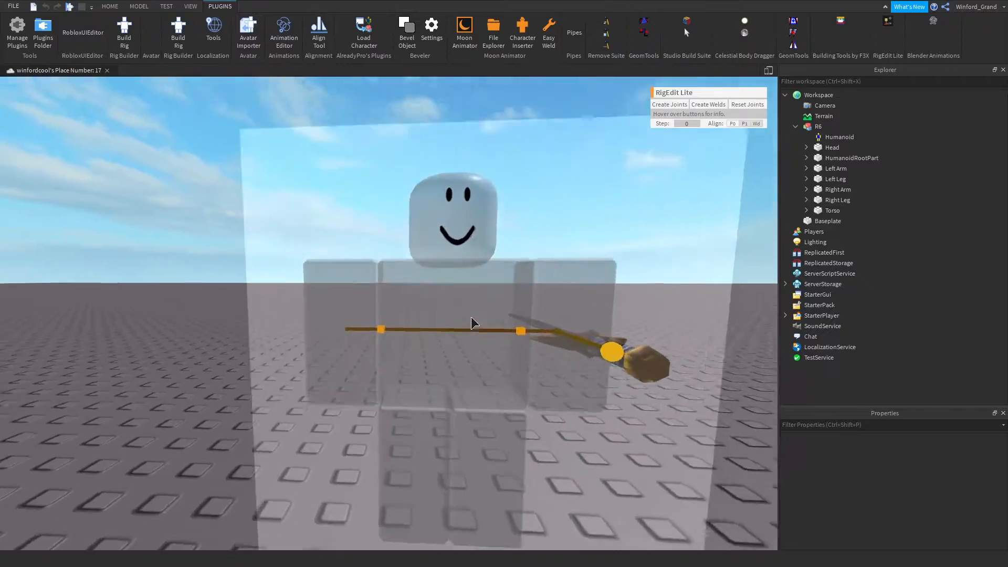
right_click_drag(399, 244, 399, 244)
right_click_drag(428, 358, 429, 358)
scroll(429, 358, "down", 3)
scroll(429, 358, "up", 3)
scroll(428, 358, "down", 4)
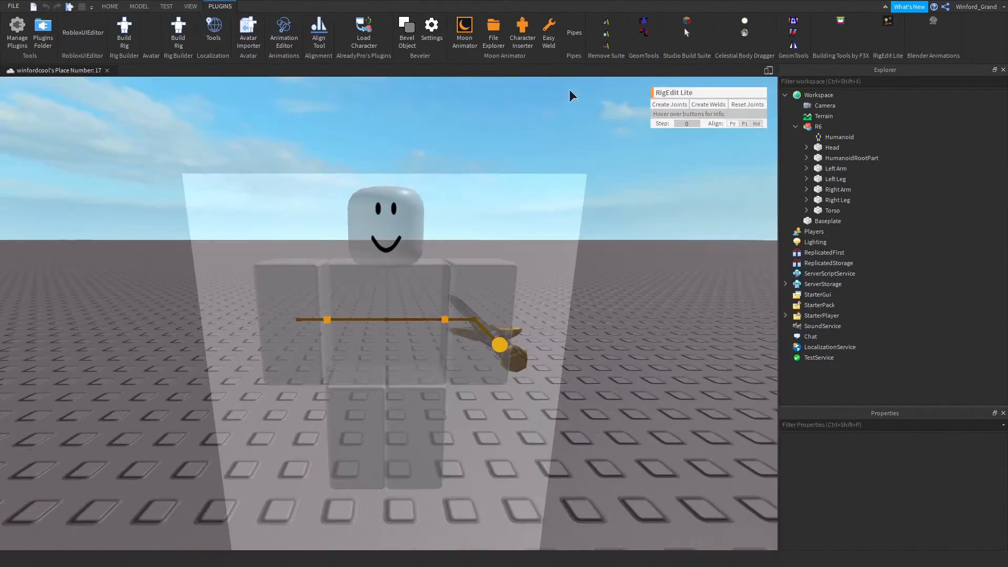
left_click(887, 21)
scroll(547, 241, "up", 3)
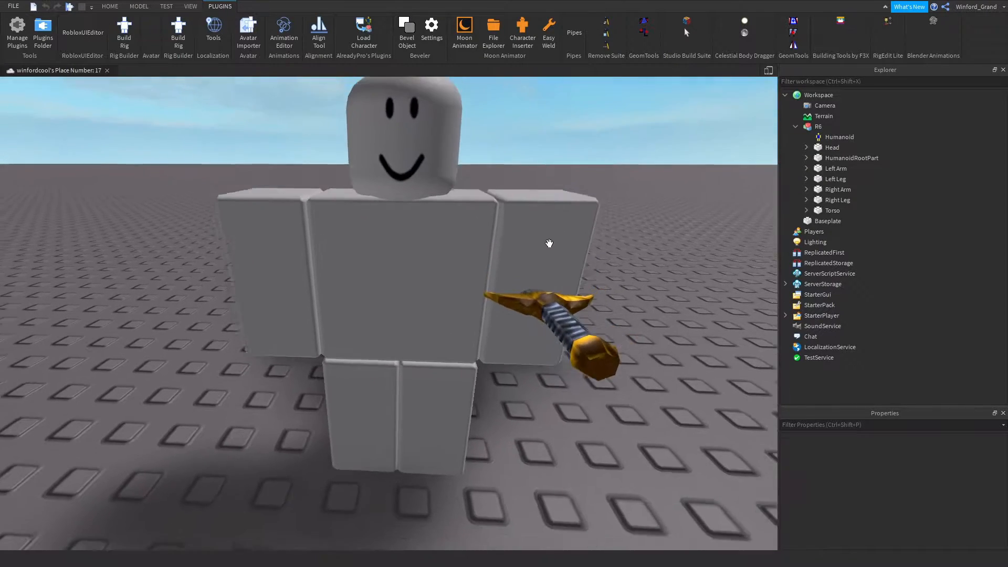
scroll(399, 205, "down", 3)
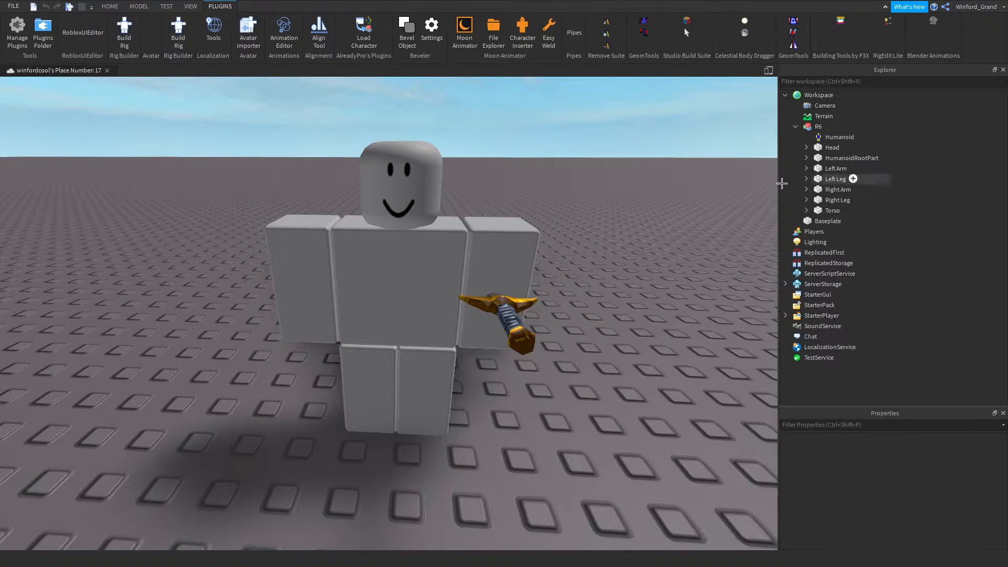
- Check which objects the rig's Head and HumanoidRootPart contain
left_click(808, 148)
left_click(805, 147)
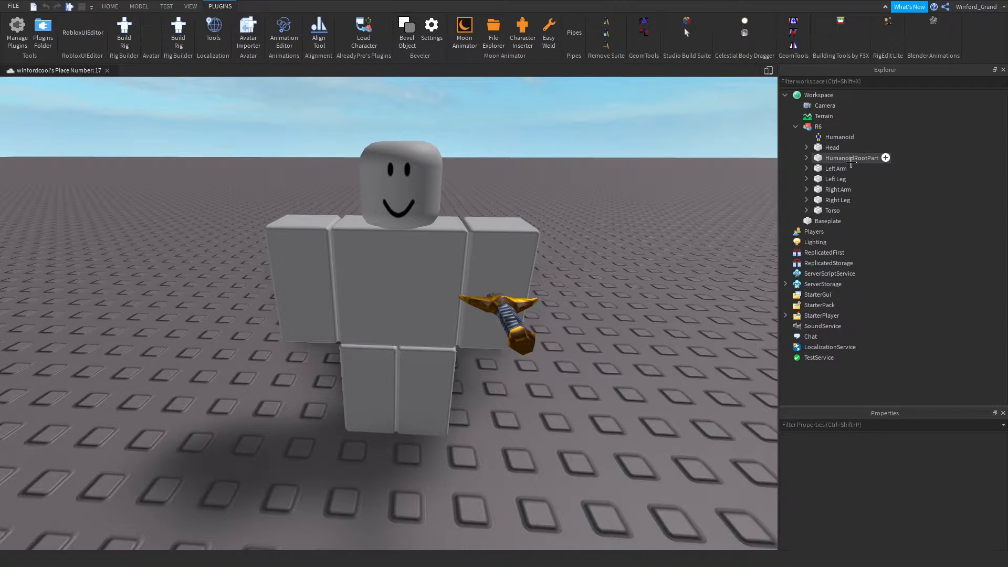
left_click(808, 158)
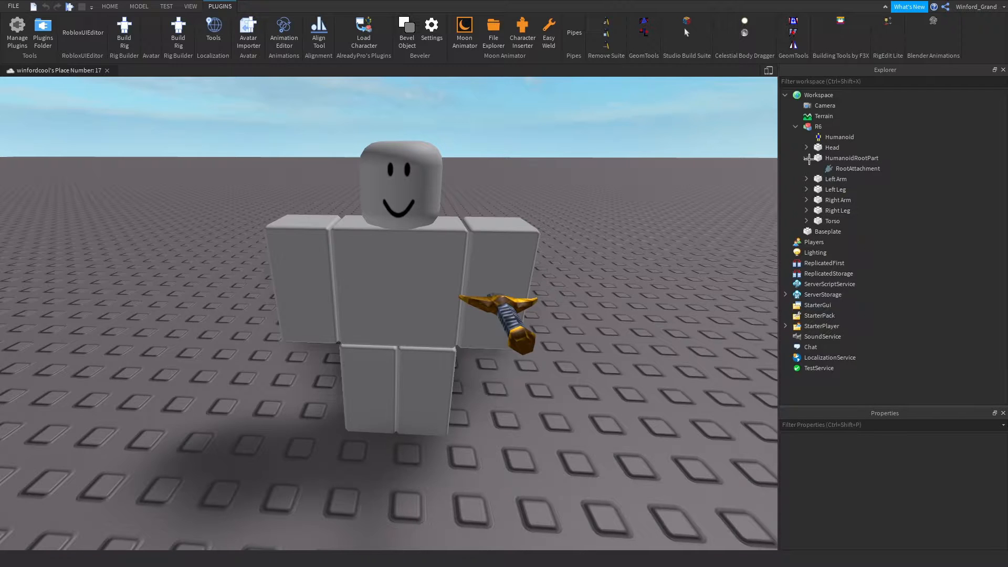
left_click(807, 158)
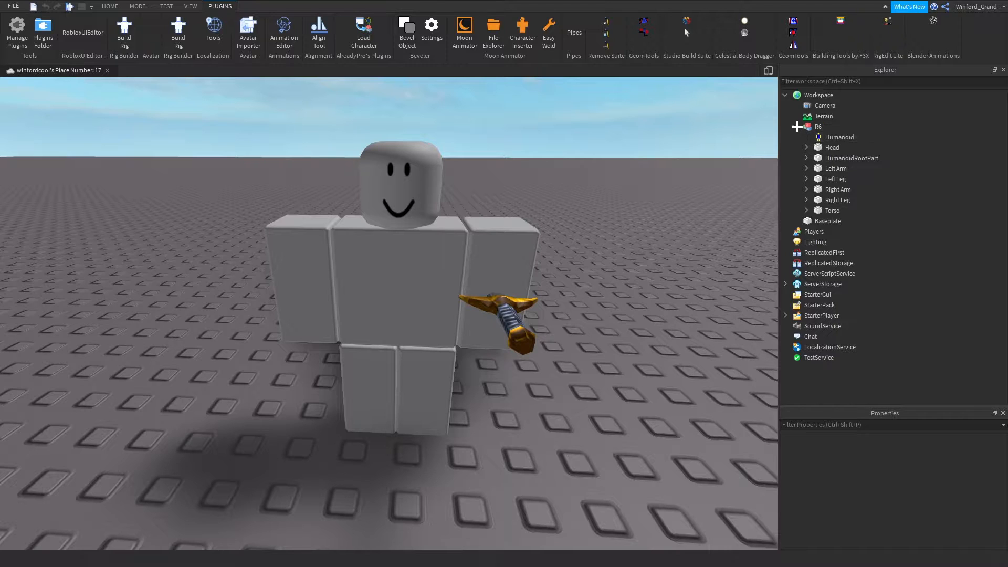
- Select the Torso as the base part and open Easy Weld, placing its window clear of the rig
left_click(817, 127)
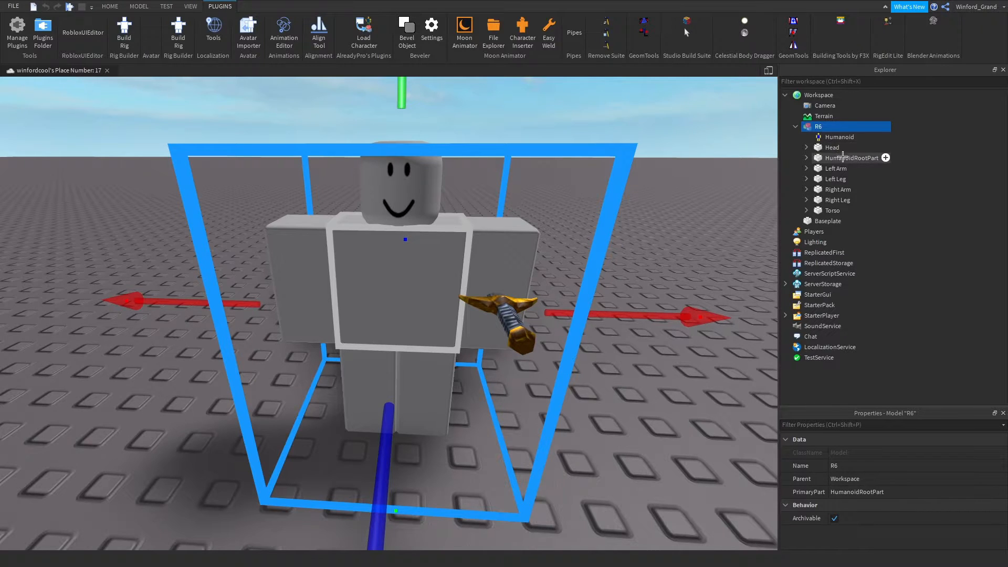
left_click(835, 211)
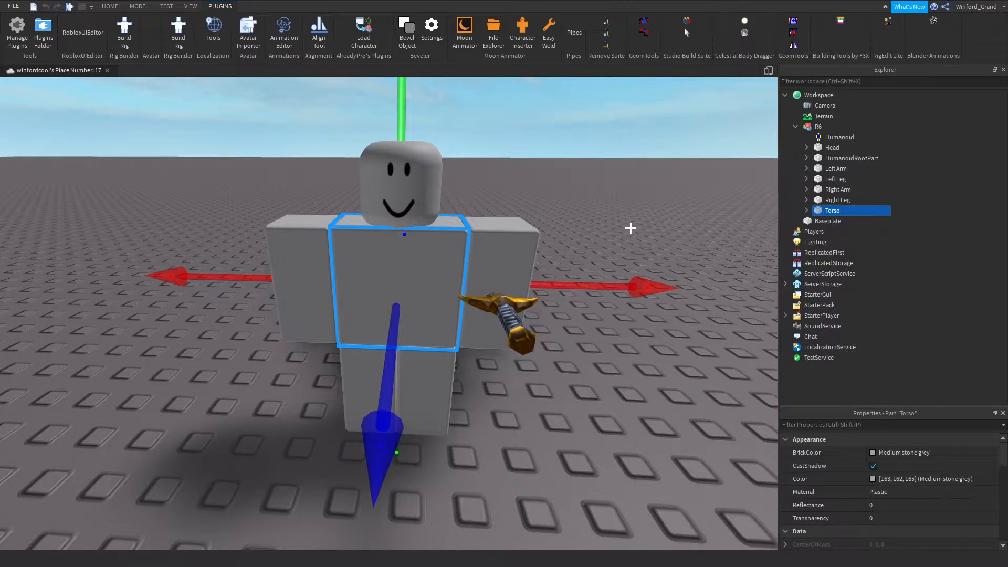
mouse_move(817, 205)
left_click(549, 32)
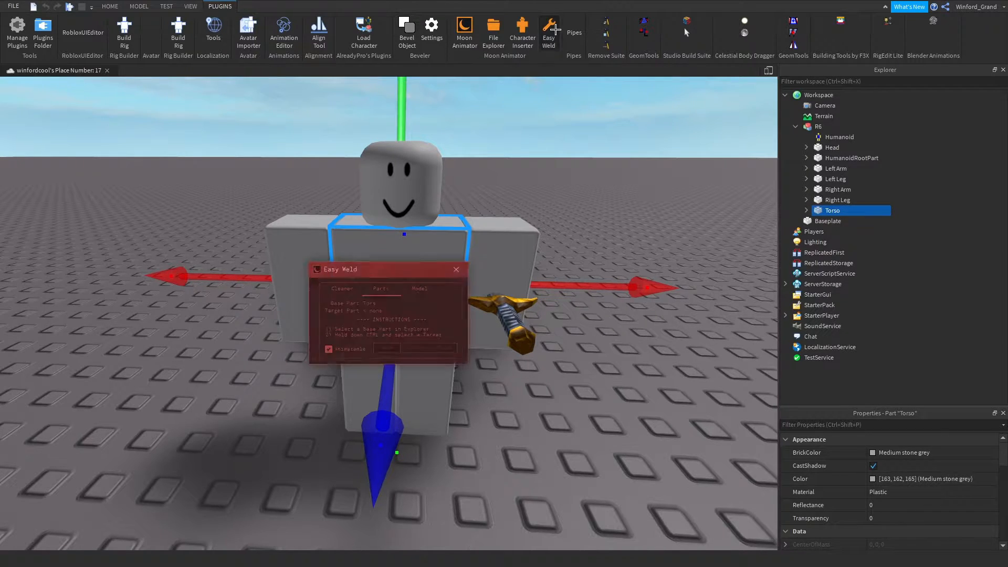
left_click_drag(406, 273, 704, 460)
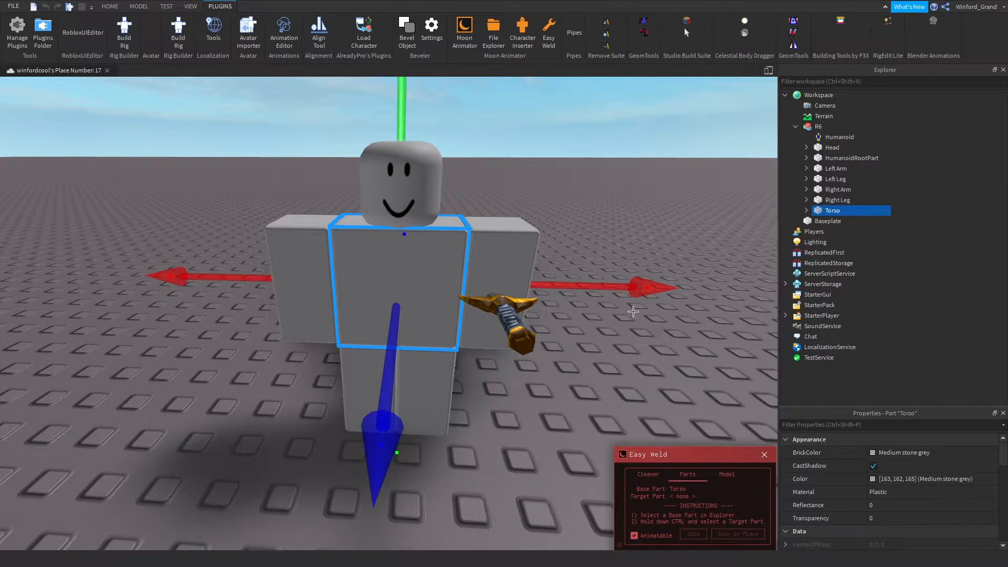
- Join the Right Leg, Right Arm, Left Leg, Left Arm and Head in place to the Torso as animatable parts
left_click(834, 200, "ctrl")
left_click(836, 189, "ctrl")
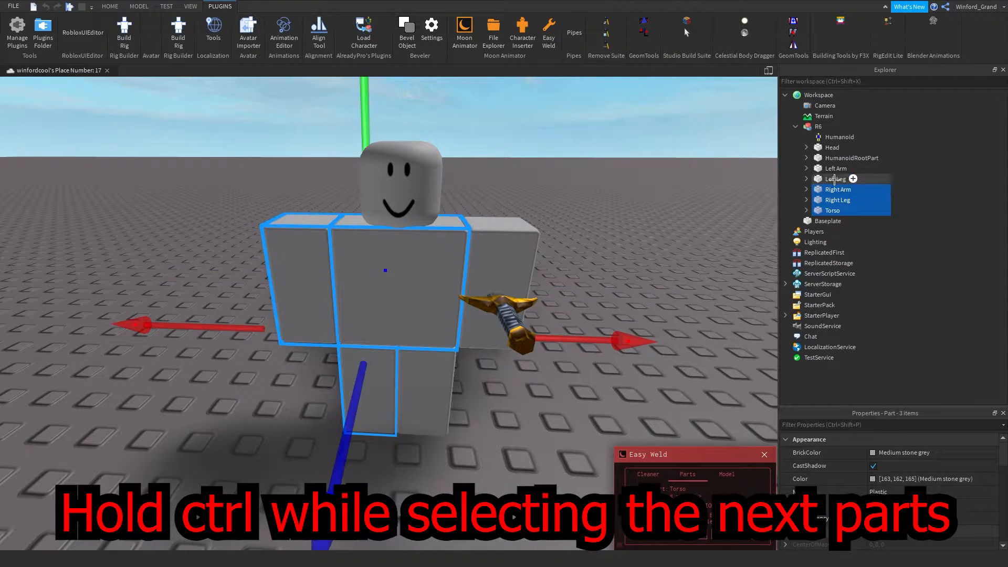
left_click(834, 179, "ctrl")
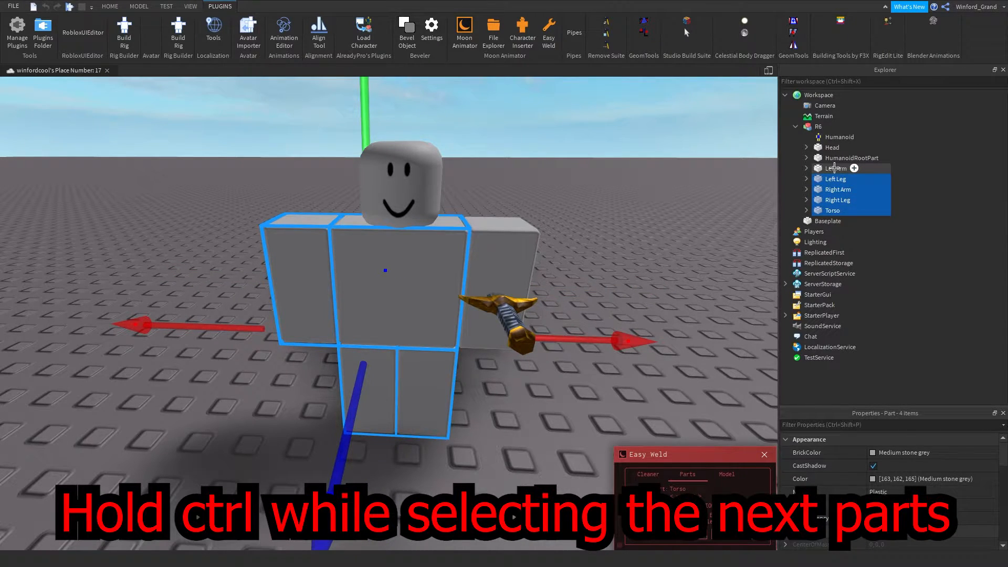
left_click(835, 168, "ctrl")
left_click(832, 147, "ctrl")
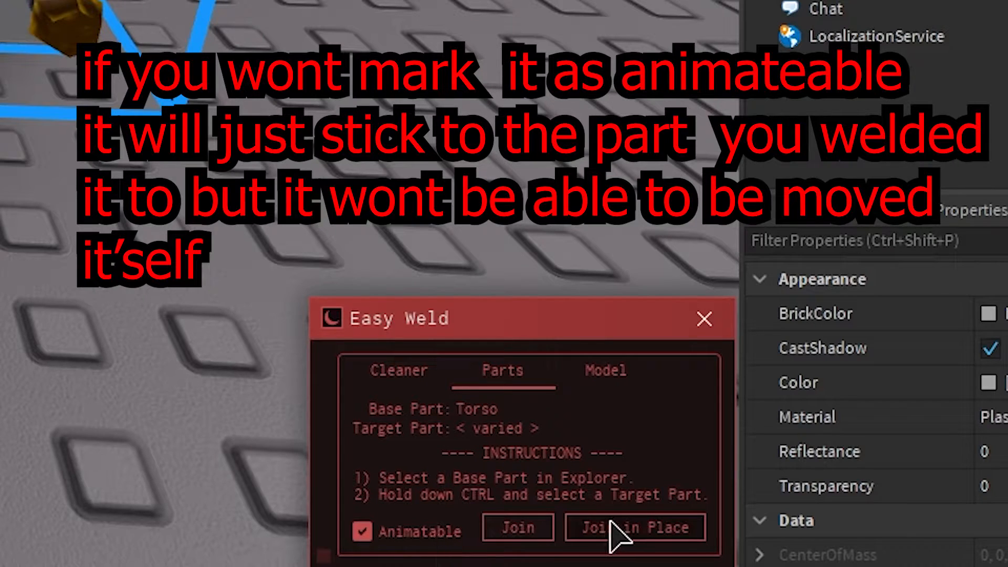
left_click(618, 531)
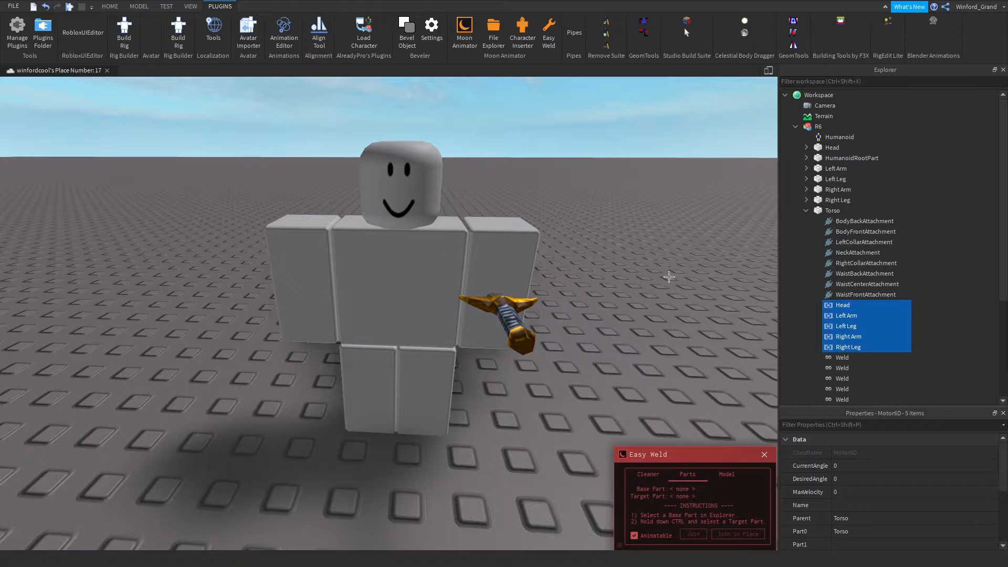
left_click(807, 210)
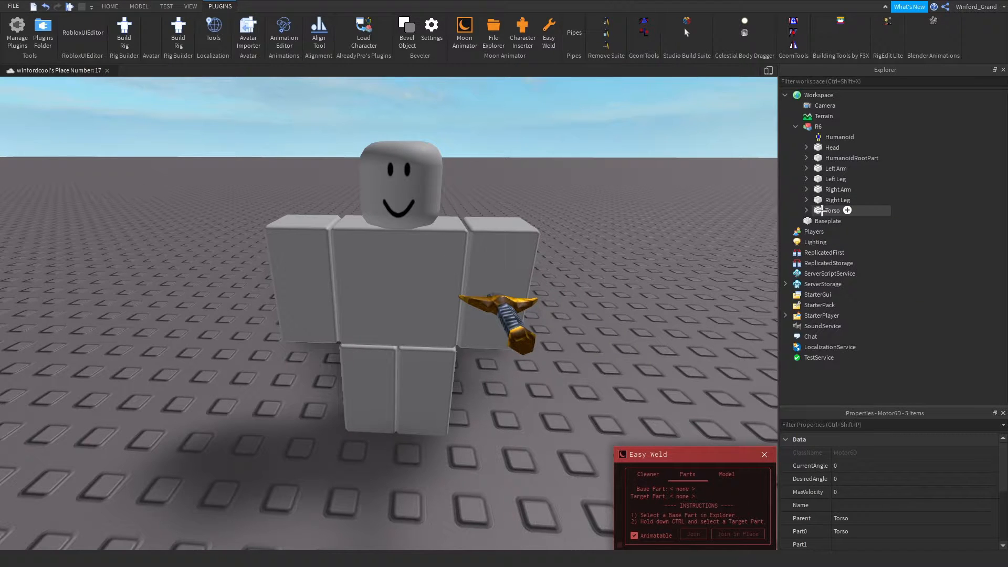
- Join the Torso in place to the HumanoidRootPart as an animatable part, using HumanoidRootPart as the base
right_click_drag(644, 231, 593, 258)
scroll(432, 243, "down", 4)
left_click(432, 243)
right_click_drag(432, 243, 859, 3)
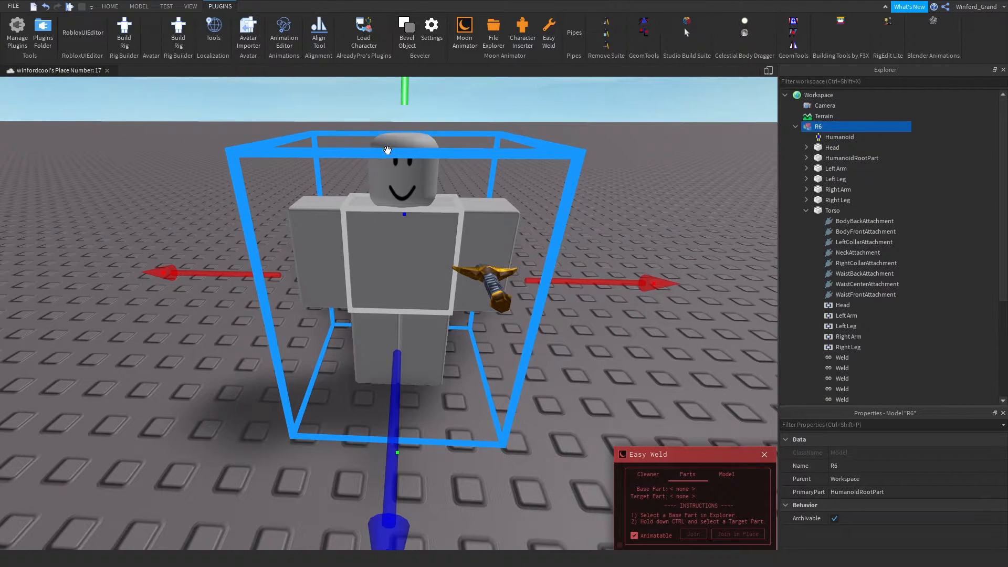
left_click(806, 210)
left_click(824, 156)
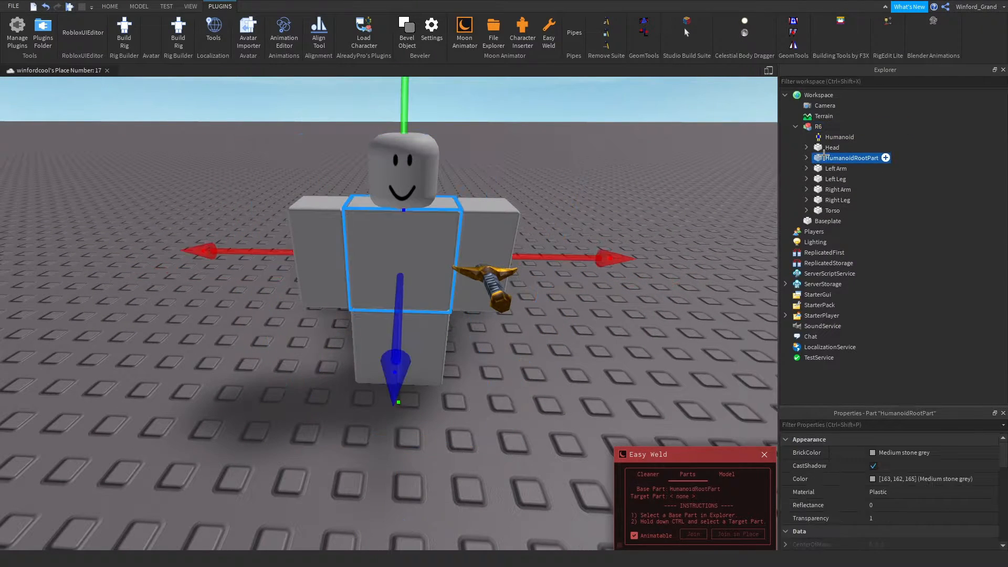
left_click(807, 157)
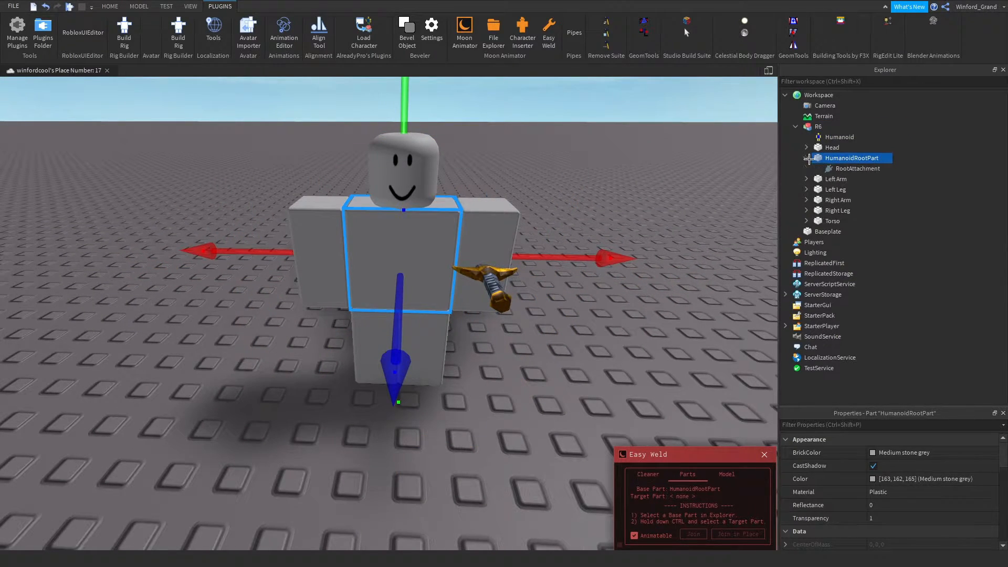
left_click(832, 221, "ctrl")
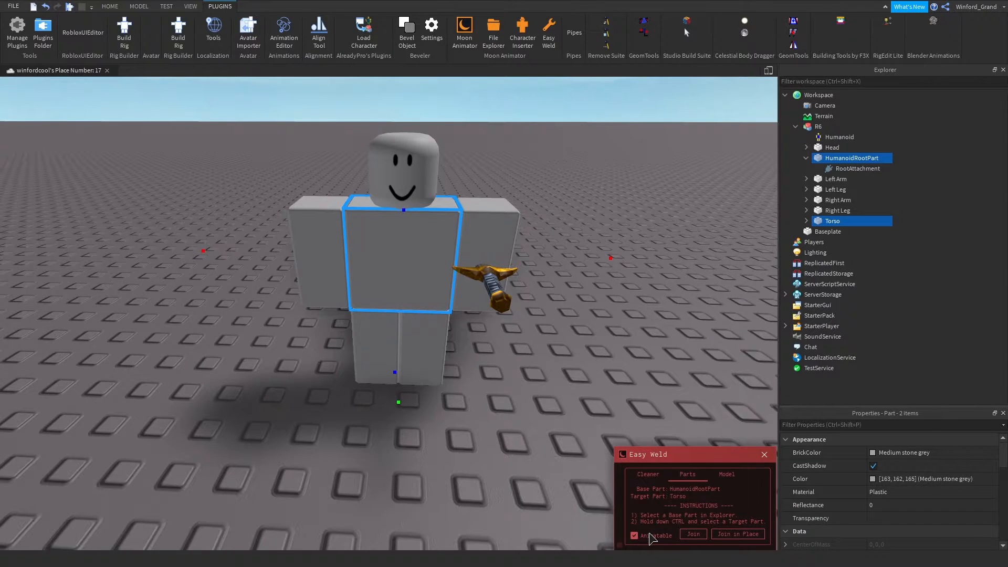
left_click(732, 535)
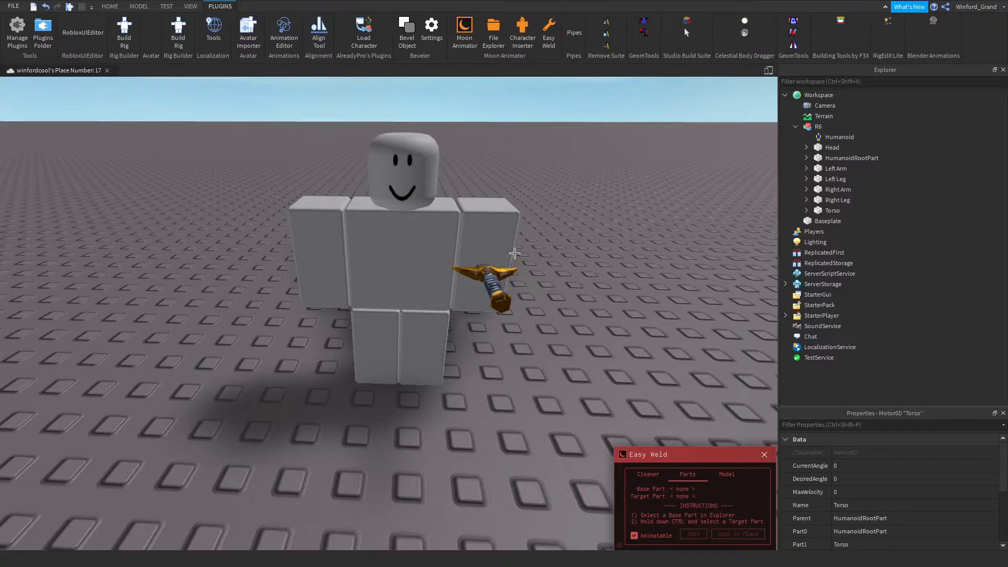
- Select the whole R6 rig and open it for editing in RigEdit Lite
right_click_drag(514, 254, 513, 252)
scroll(512, 253, "up", 5)
scroll(513, 253, "down", 4)
left_click(405, 315)
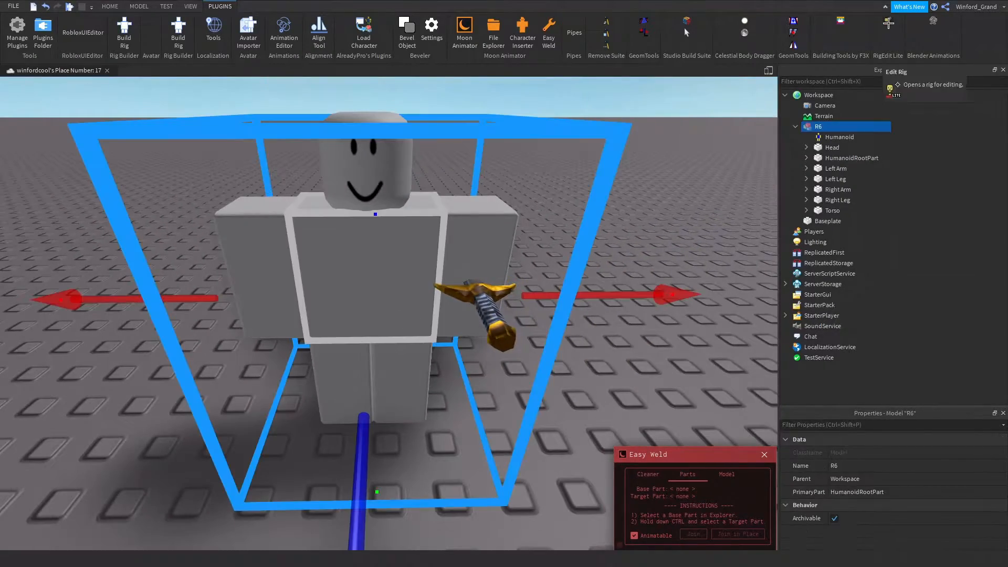
left_click(887, 23)
- Examine the new joints linking the Torso to the head, arms, legs and sword
scroll(588, 210, "up", 3)
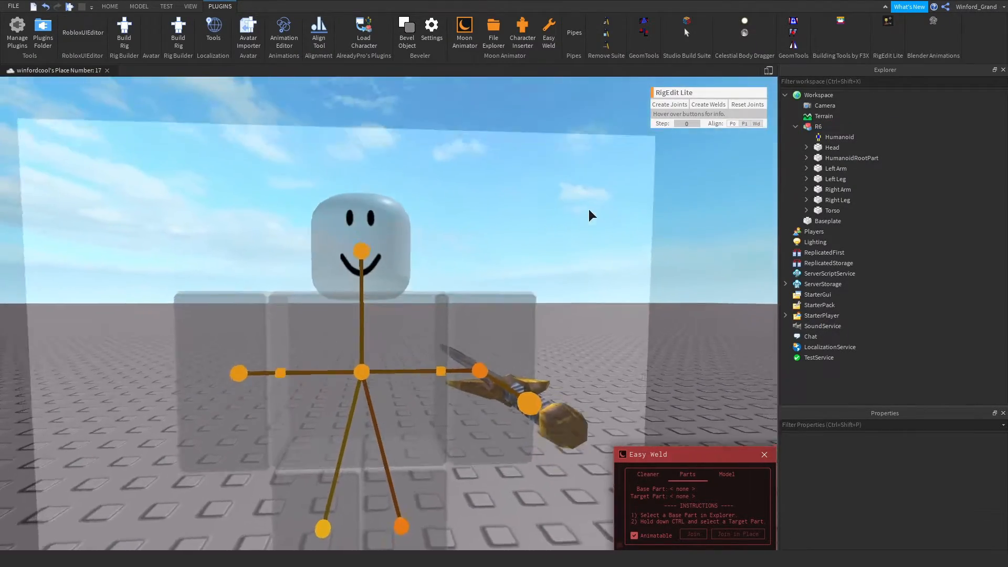
scroll(588, 209, "down", 3)
scroll(588, 210, "up", 5)
scroll(588, 210, "down", 3)
scroll(556, 232, "up", 3)
right_click_drag(555, 232, 555, 232)
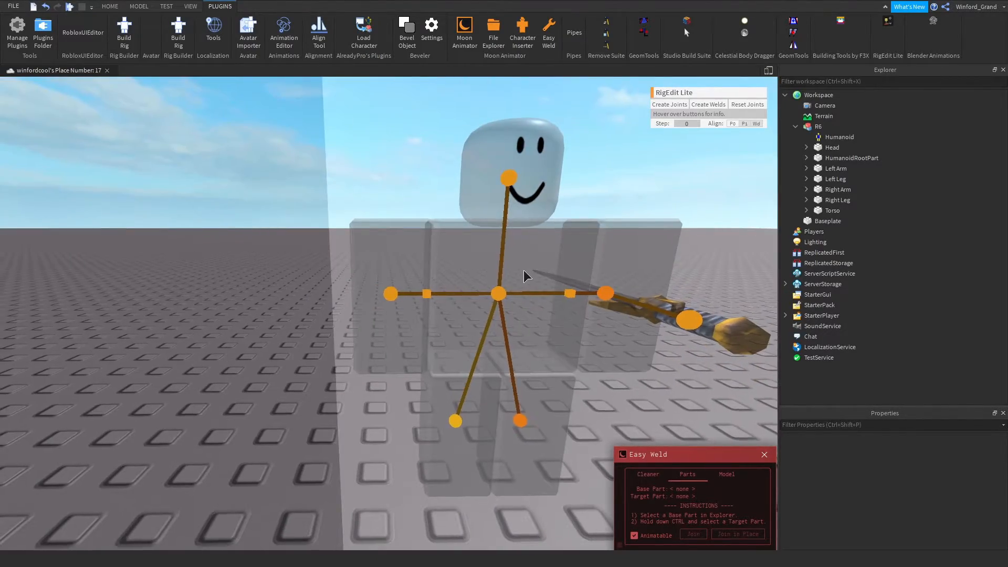
scroll(524, 270, "down", 3)
right_click_drag(524, 270, 498, 270)
scroll(524, 270, "up", 3)
scroll(524, 270, "up", 2)
scroll(524, 269, "down", 5)
scroll(524, 271, "up", 4)
scroll(524, 270, "down", 3)
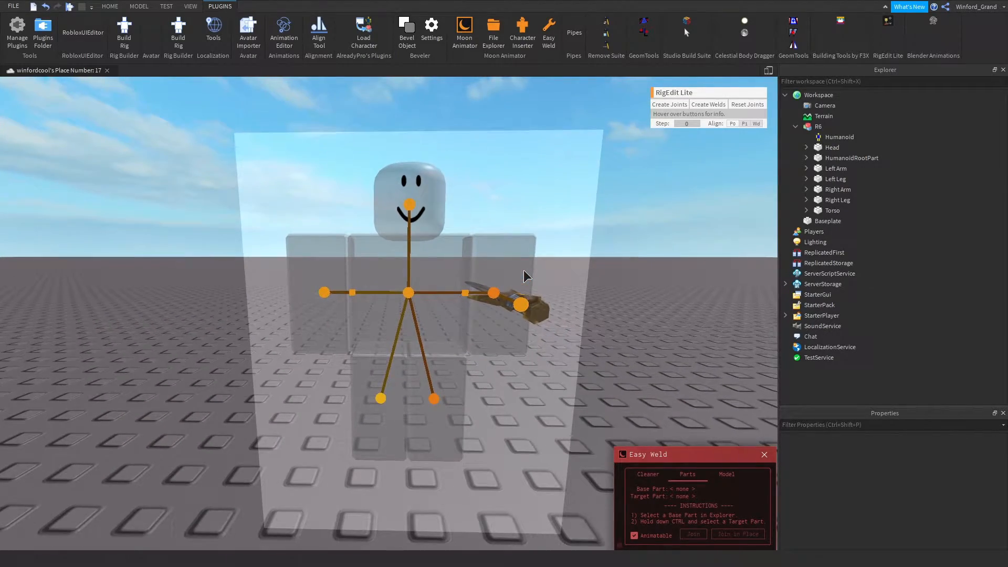
scroll(497, 270, "up", 3)
scroll(498, 270, "down", 2)
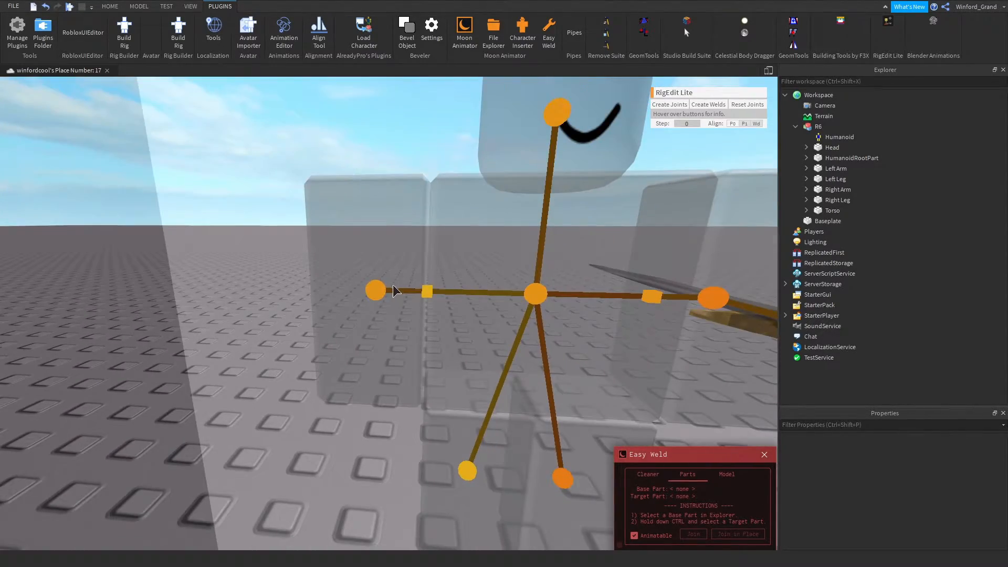
scroll(393, 290, "down", 4)
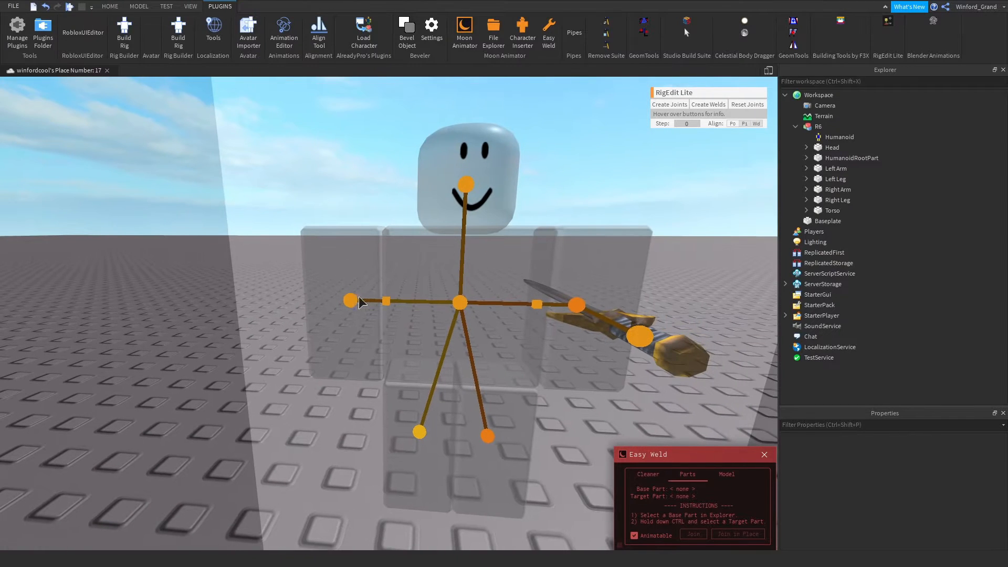
- Move the Right Arm joint inward to the torso's edge and up toward the shoulder
left_click(350, 300)
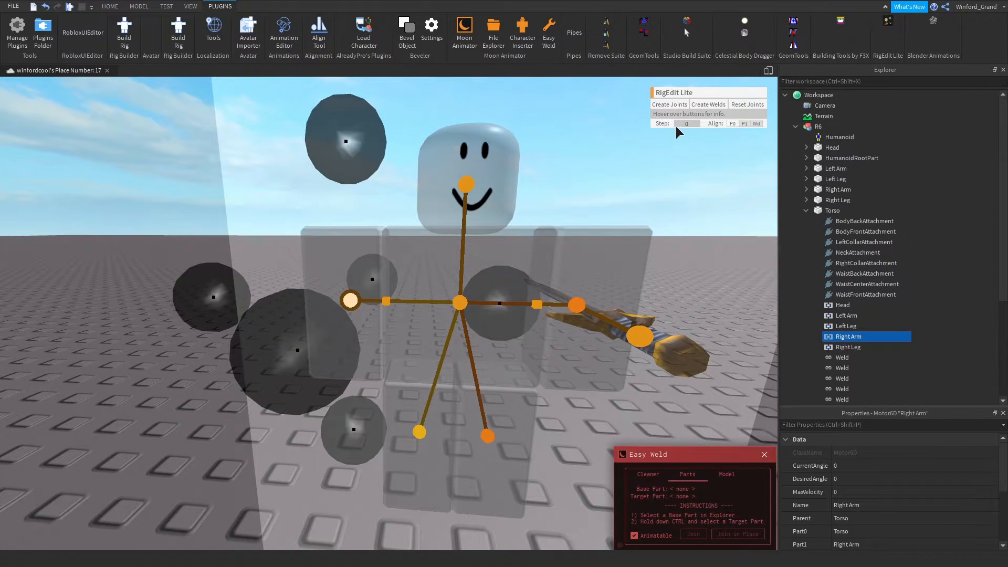
right_click_drag(497, 272, 497, 272)
left_click_drag(515, 266, 551, 265)
right_click_drag(551, 265, 541, 256)
left_click_drag(411, 178, 371, 135)
scroll(495, 199, "up", 5)
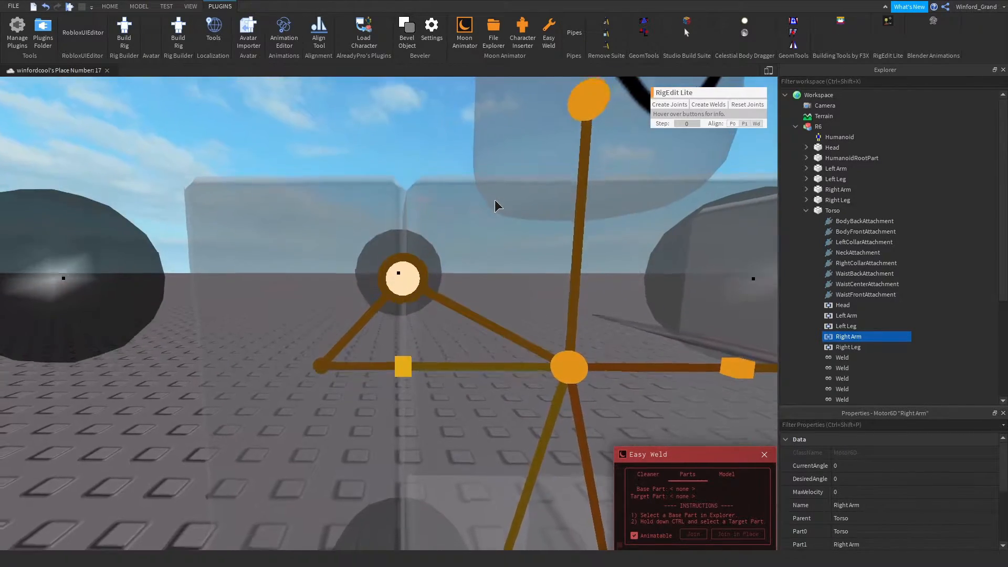
scroll(494, 199, "down", 5)
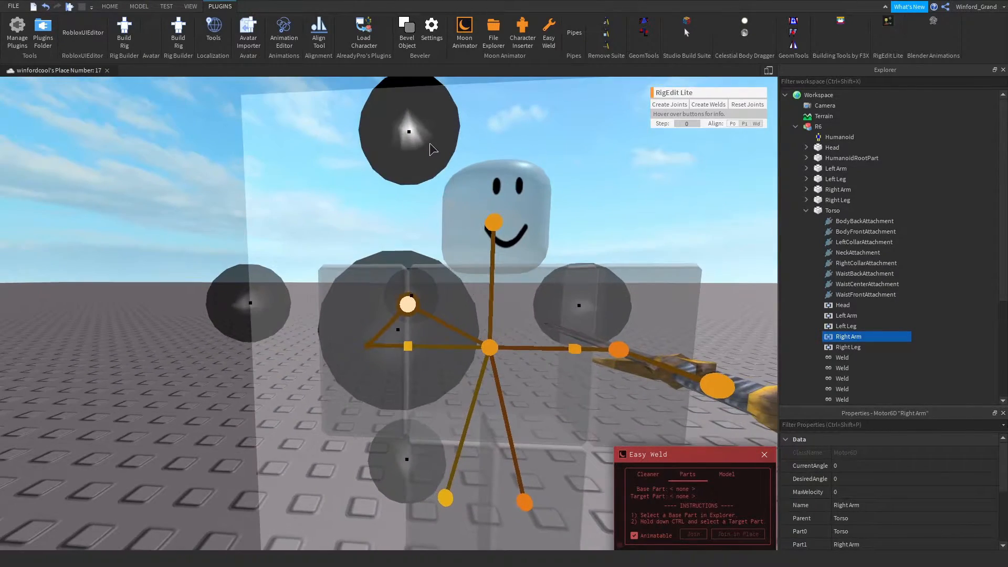
- Move the Left Arm joint inward to the torso's edge and up to shoulder height
key("d")
right_click_drag(439, 144, 429, 310)
key("w")
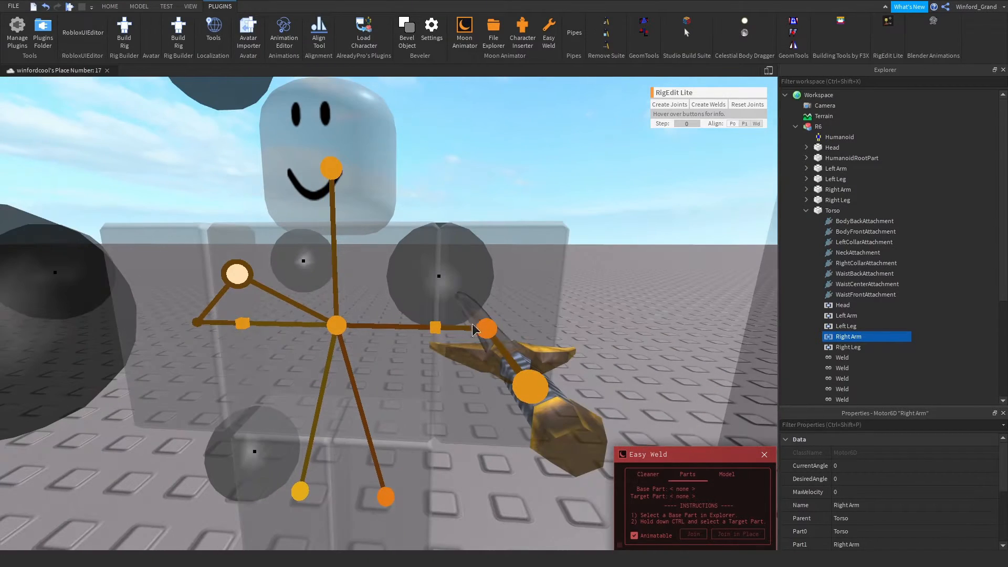
left_click(484, 331)
key("w")
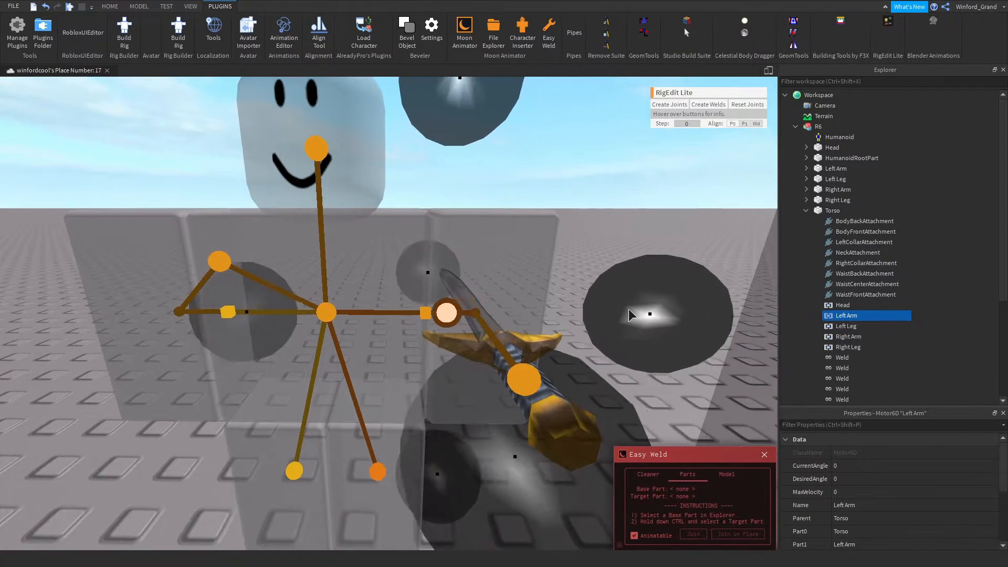
key("q")
mouse_move(616, 307)
right_mouse_down()
mouse_move(615, 298)
mouse_move(636, 326)
mouse_move(629, 321)
right_mouse_up()
key("s")
key("a")
left_click_drag(419, 195, 355, 140)
- Move the Left Leg joint to the leg's outer edge and up to the torso's lower corner
key("s")
right_click_drag(356, 141, 355, 141)
key("w")
left_click(442, 273)
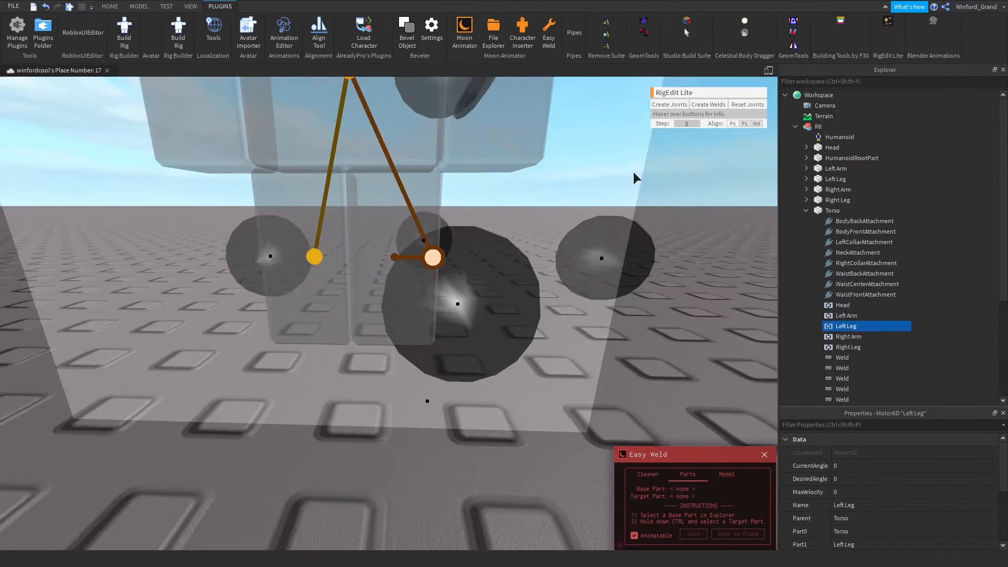
right_click_drag(634, 172, 638, 162)
scroll(637, 161, "down", 1)
right_click_drag(606, 269, 607, 251)
scroll(608, 252, "down", 1)
left_click_drag(425, 165, 417, 82)
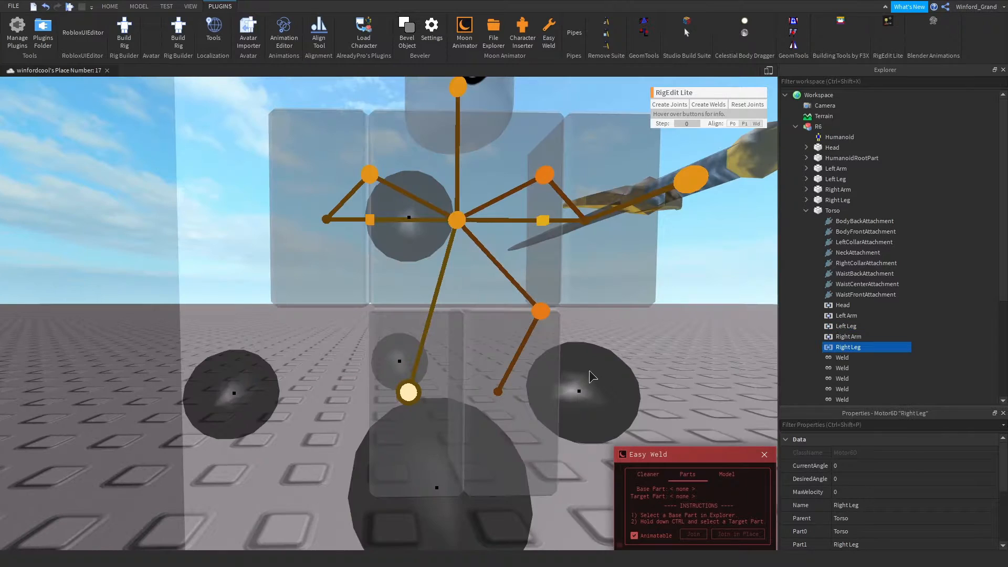
- Move the Right Leg joint outward to the leg's outer edge and up to the torso's lower corner
left_click_drag(589, 370, 538, 371)
left_click_drag(369, 245, 357, 156)
right_click_drag(392, 177, 392, 169)
scroll(393, 169, "down", 3)
scroll(509, 205, "up", 4)
scroll(509, 205, "down", 1)
- Move the Head joint down from the middle of the head toward the neck
left_click(399, 302)
scroll(400, 294, "down", 1)
right_click_drag(404, 236, 405, 223)
left_click_drag(407, 169, 439, 196)
right_click_drag(445, 199, 446, 200)
scroll(446, 199, "up", 3)
scroll(445, 200, "down", 4)
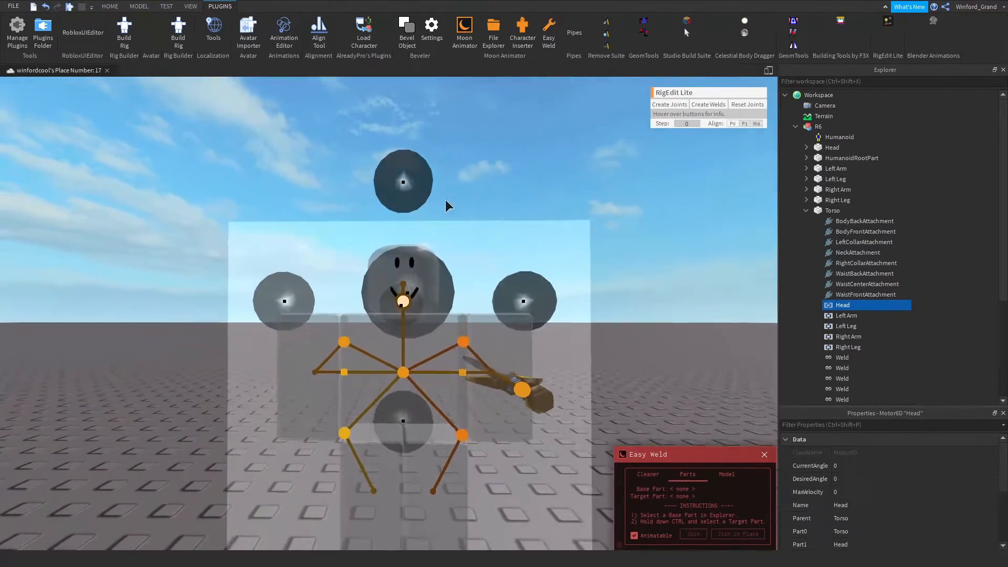
scroll(407, 197, "up", 4)
scroll(404, 199, "down", 4)
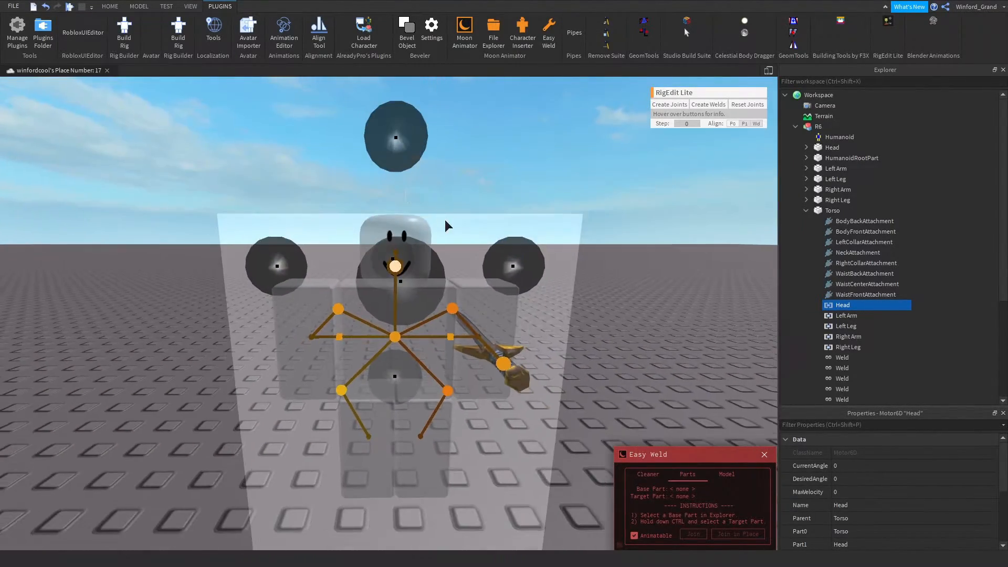
scroll(441, 216, "up", 3)
scroll(446, 223, "down", 4)
- Deselect the Head joint, look over the adjusted rig joints and exit RigEdit Lite
left_click(529, 239)
right_click_drag(530, 243, 532, 245)
scroll(530, 245, "up", 3)
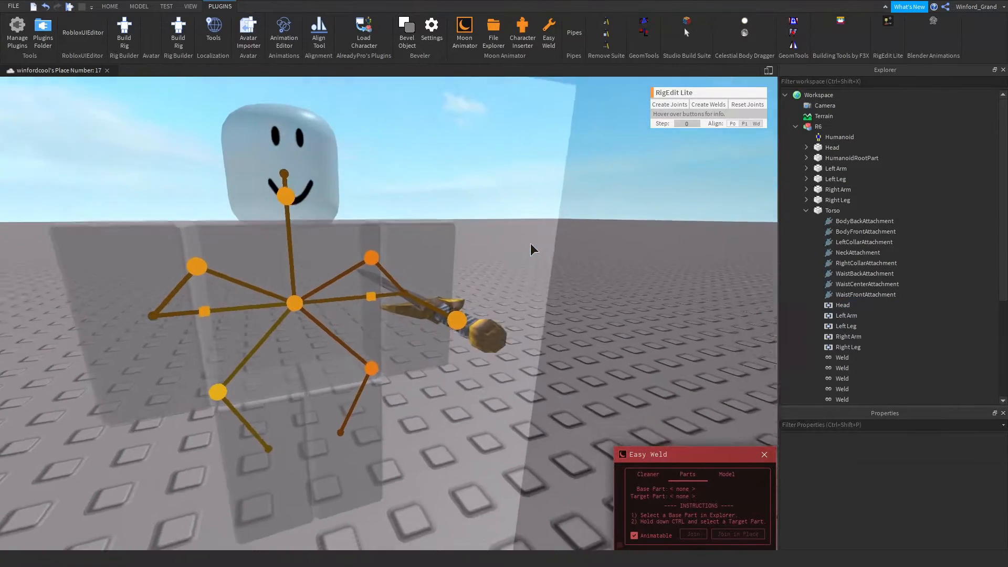
scroll(532, 246, "down", 3)
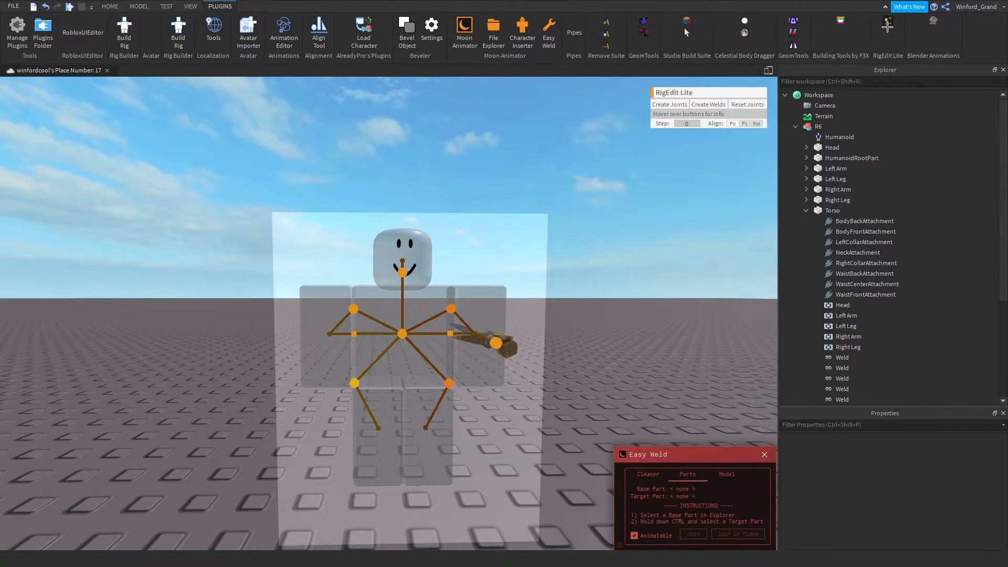
left_click(888, 21)
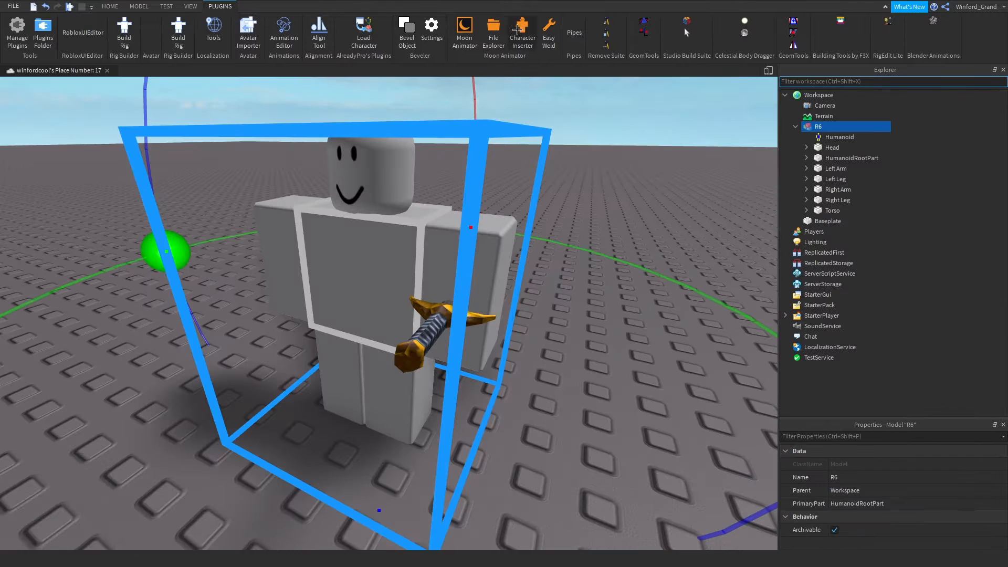
- Create a Moon Animator animation file named "yes" and open it in the animator, clear of the rig
left_click(491, 40)
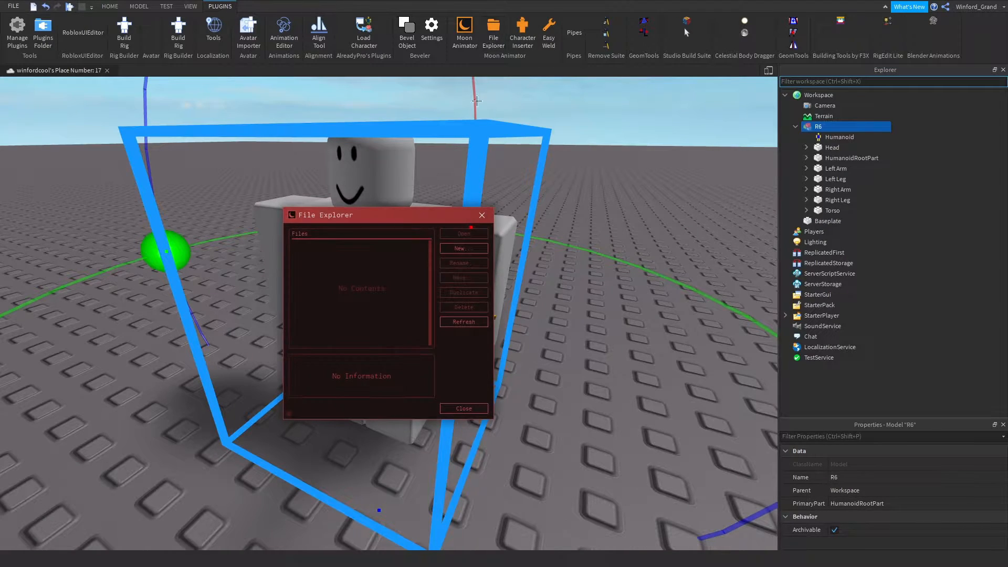
left_click(464, 249)
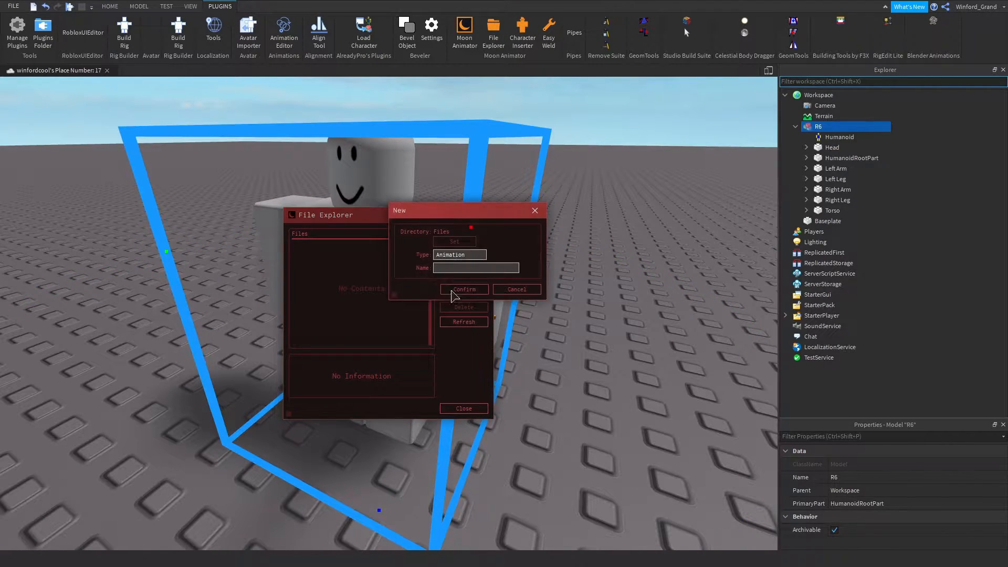
left_click(463, 268)
type("yes")
left_click(462, 291)
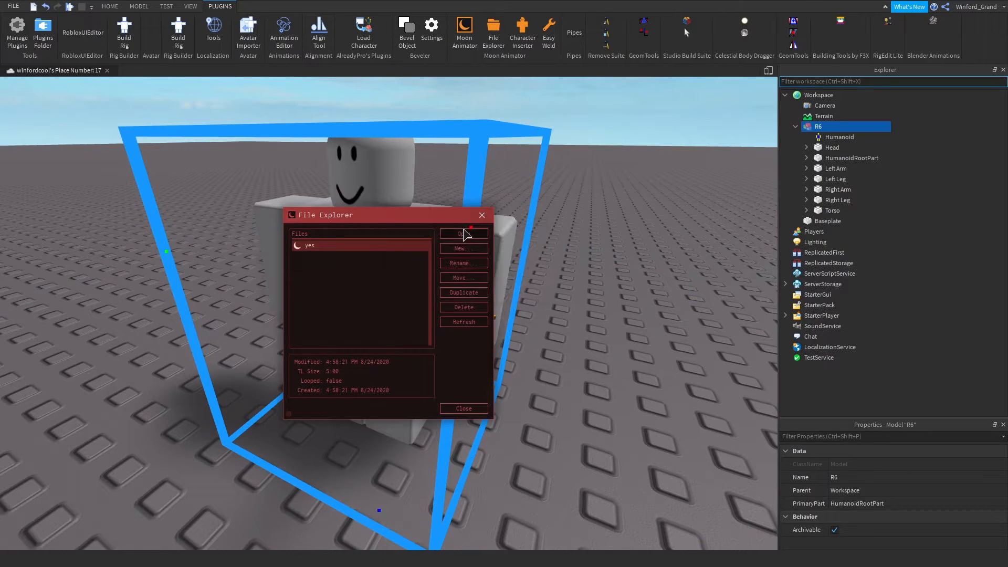
left_click(464, 233)
left_click_drag(456, 242, 230, 408)
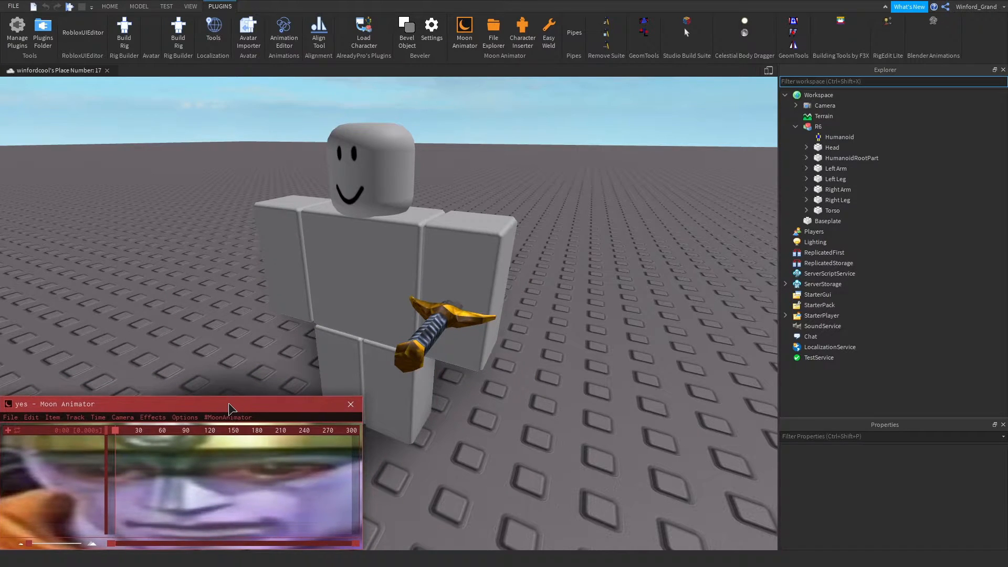
- Add the R6 rig to the animation as an item
left_click(7, 431)
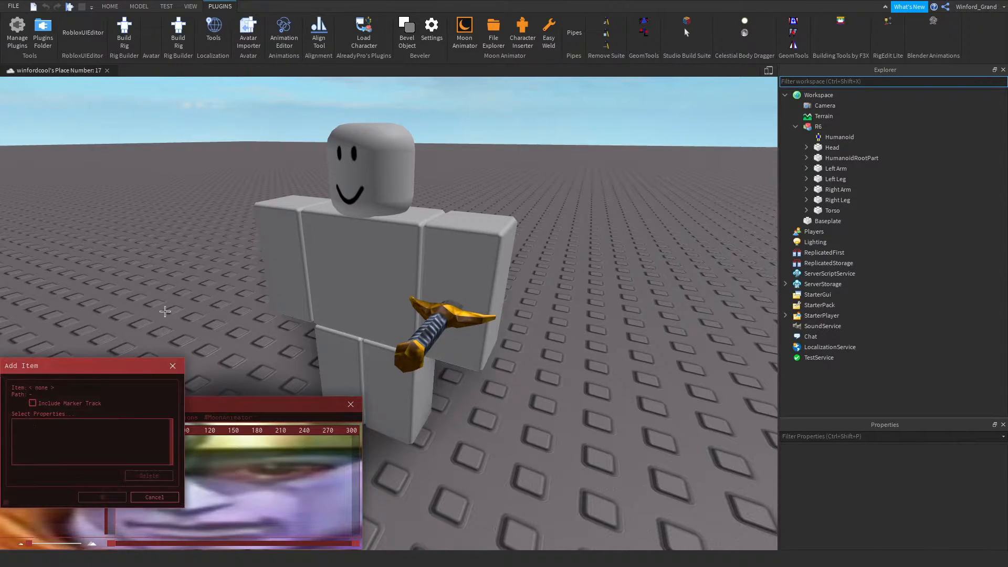
right_click_drag(374, 263, 349, 292)
right_click_drag(199, 362, 205, 364)
scroll(205, 364, "down", 4)
scroll(449, 272, "up", 2)
middle_click_drag(443, 357, 433, 288)
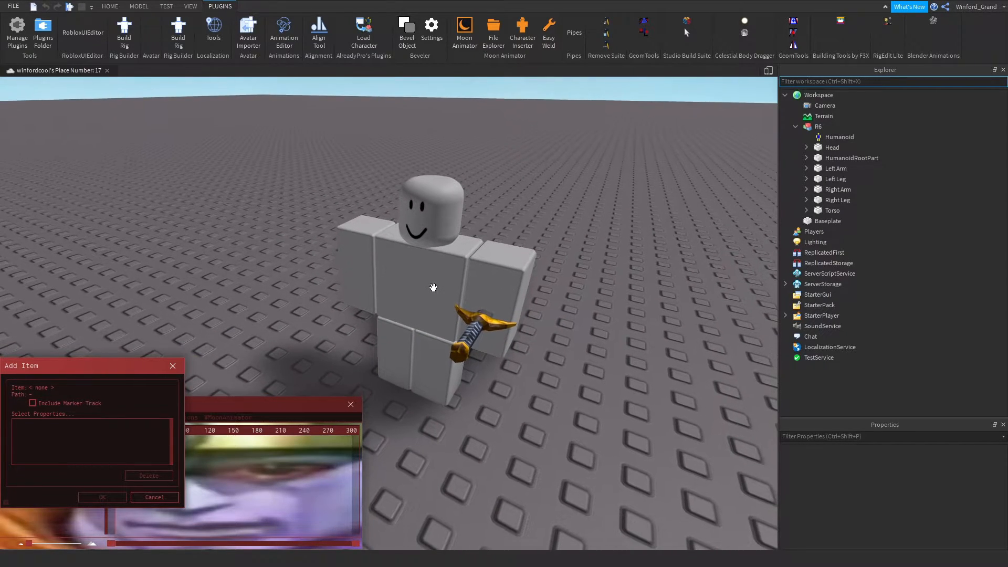
left_click(368, 258)
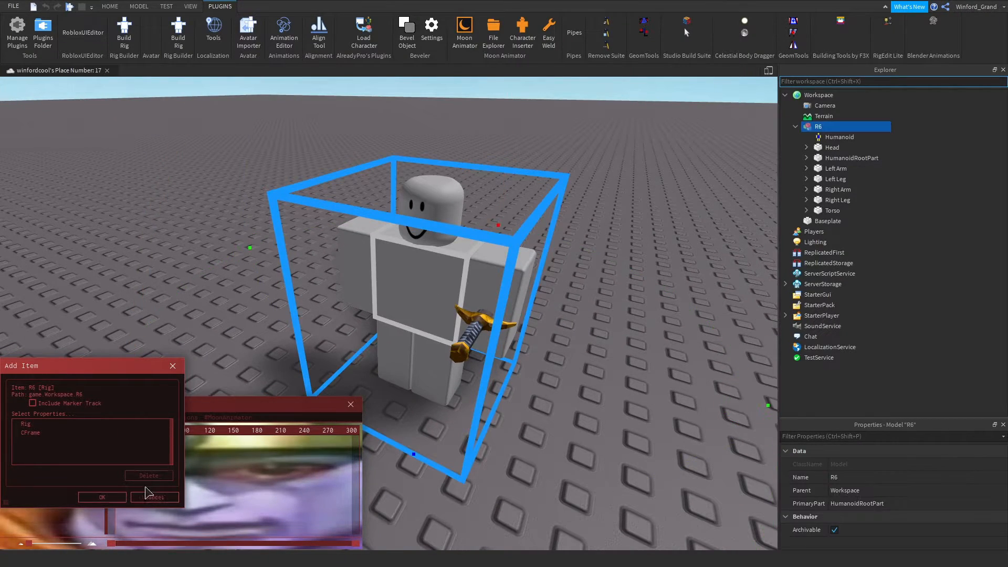
left_click(102, 497)
- Select the sword handle and rotate it about 178° so the blade points forward from the rig
scroll(471, 272, "up", 8)
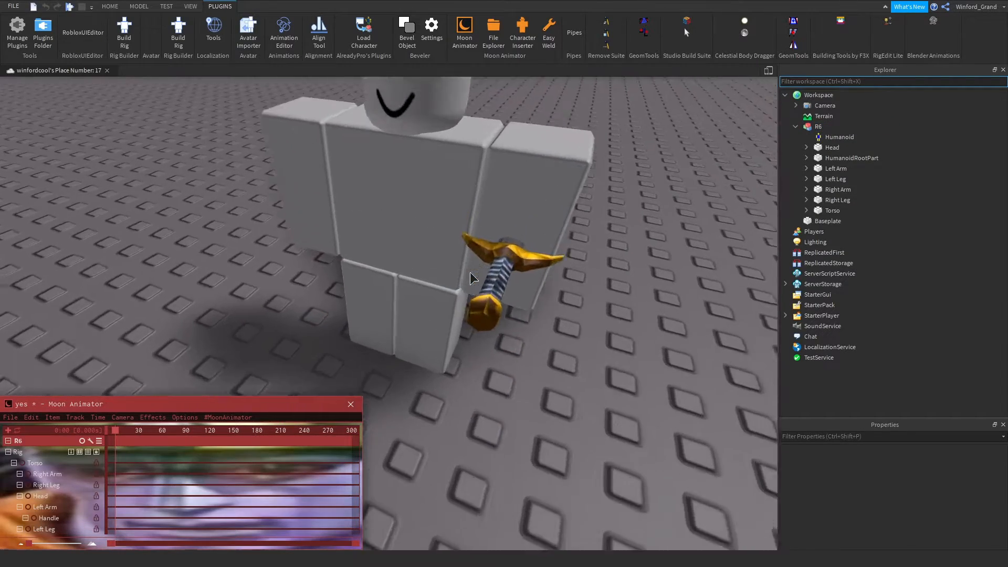
scroll(470, 272, "down", 5)
left_click(423, 270)
scroll(417, 282, "down", 3)
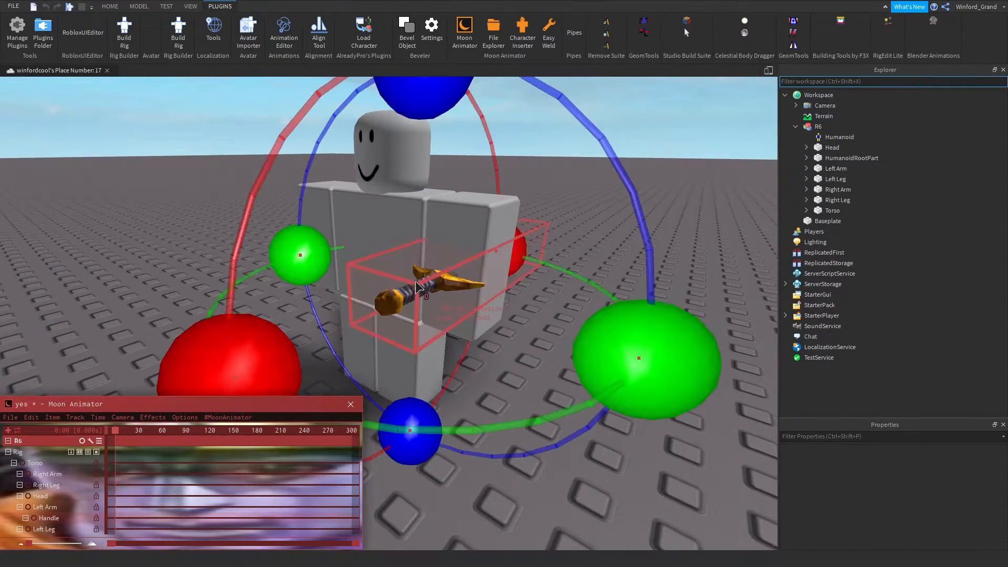
left_click_drag(306, 349, 628, 271)
left_click_drag(629, 269, 628, 270)
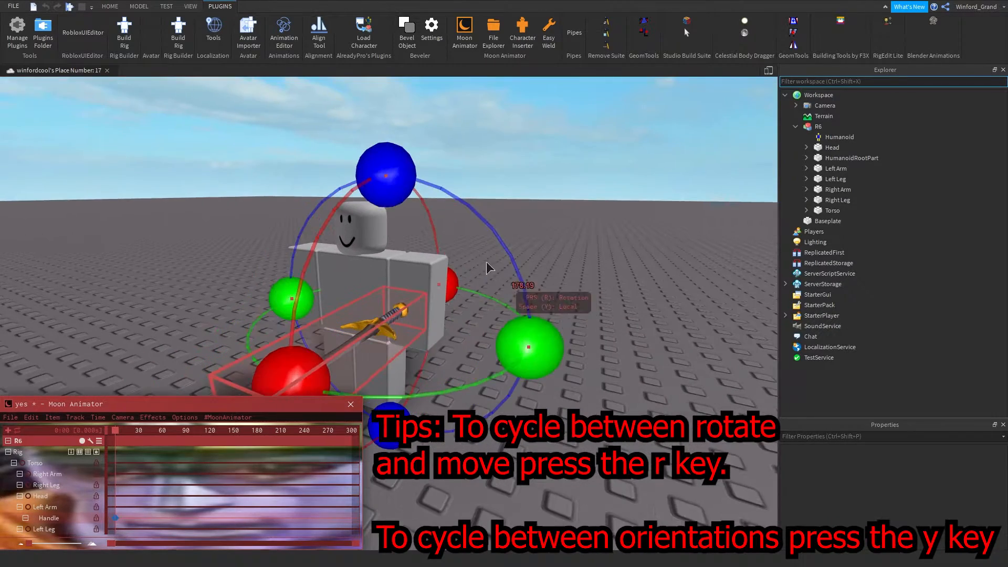
left_click_drag(486, 261, 641, 369)
- Move the sword so that its grip sits in the hand end of the Left Arm
right_click_drag(635, 367, 499, 293)
scroll(409, 209, "down", 2)
key("r")
left_click_drag(396, 197, 447, 249)
left_click_drag(536, 341, 599, 332)
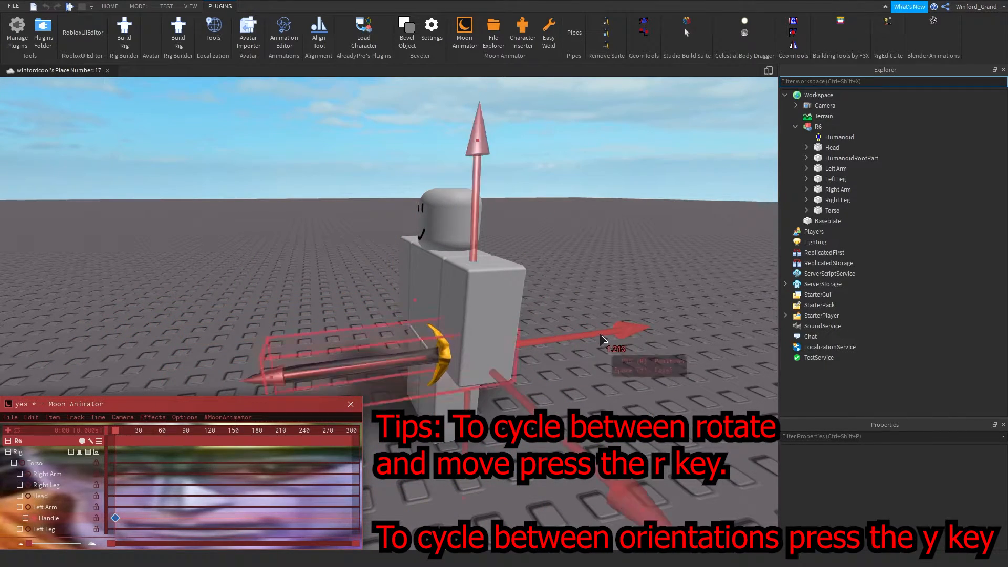
right_click_drag(599, 333, 593, 323)
scroll(593, 323, "down", 3)
left_click_drag(415, 164, 518, 209)
right_click_drag(518, 209, 516, 214)
- Fine-tune the sword's rotation in the left hand and check the pose from the front
key("r")
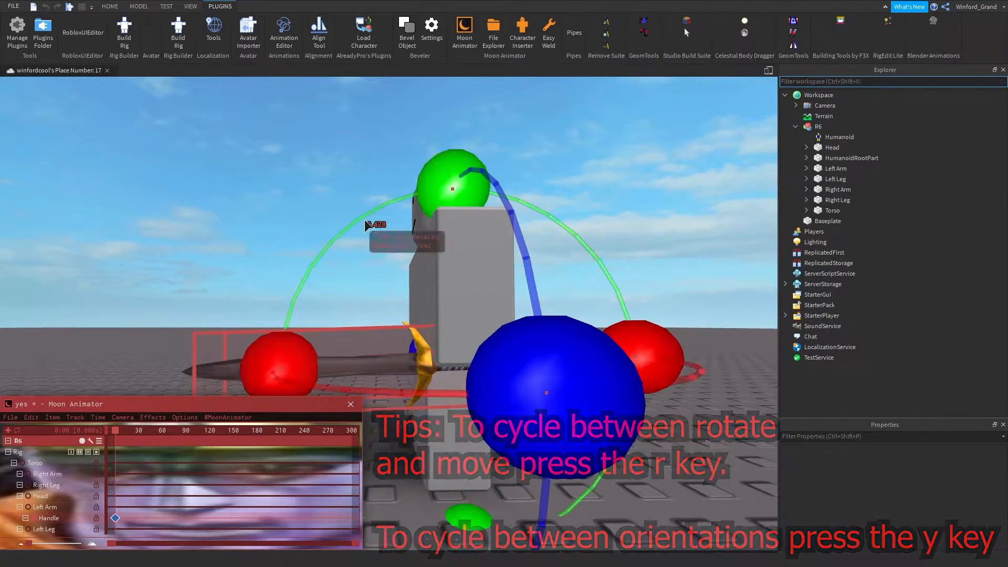
left_click_drag(447, 181, 436, 174)
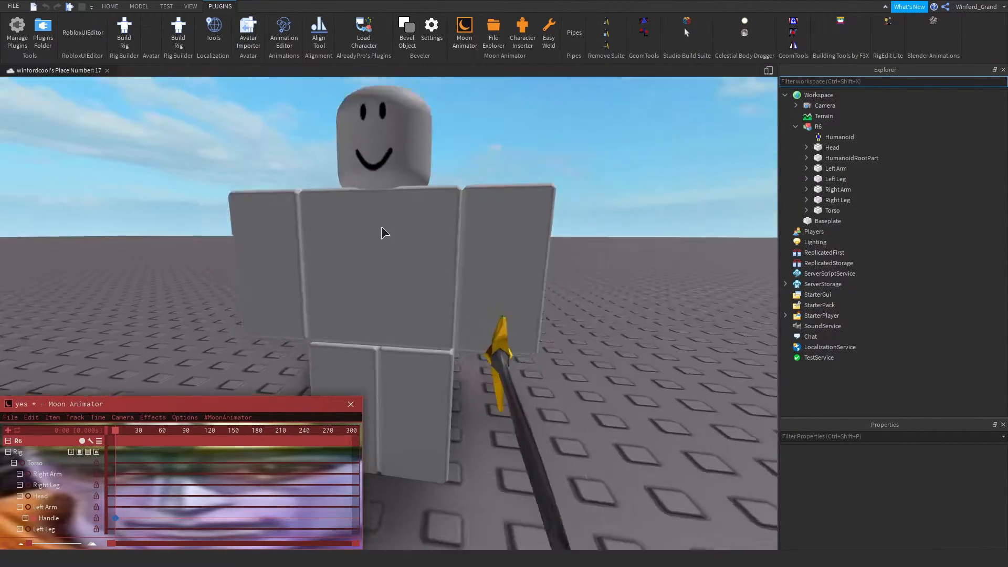
right_click_drag(381, 226, 403, 254)
key("d")
right_click_drag(475, 263, 474, 264)
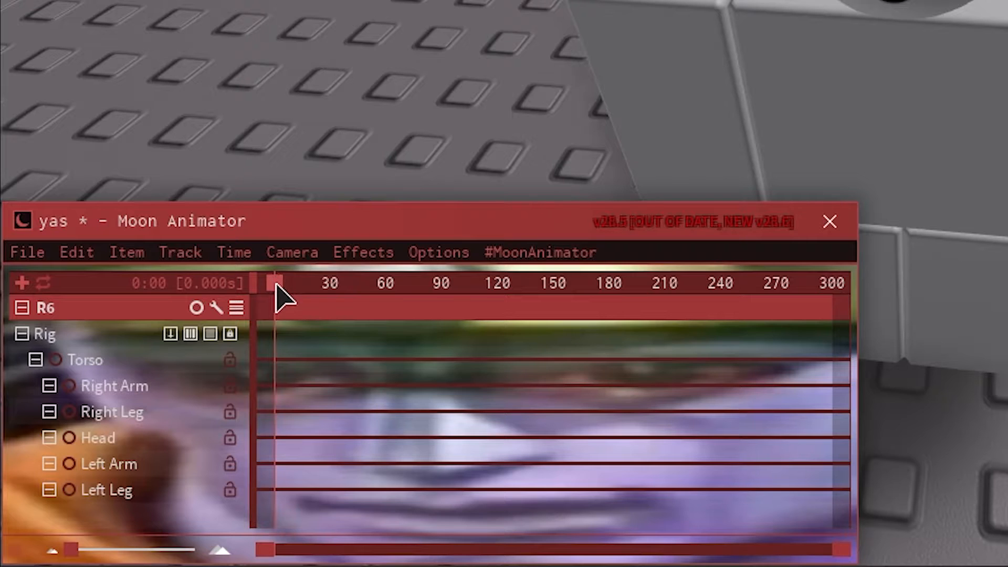
- Scrub the playhead along the "yas" animation timeline and try zooming it between the 300-frame and 30-frame ranges
left_click_drag(278, 286, 377, 281)
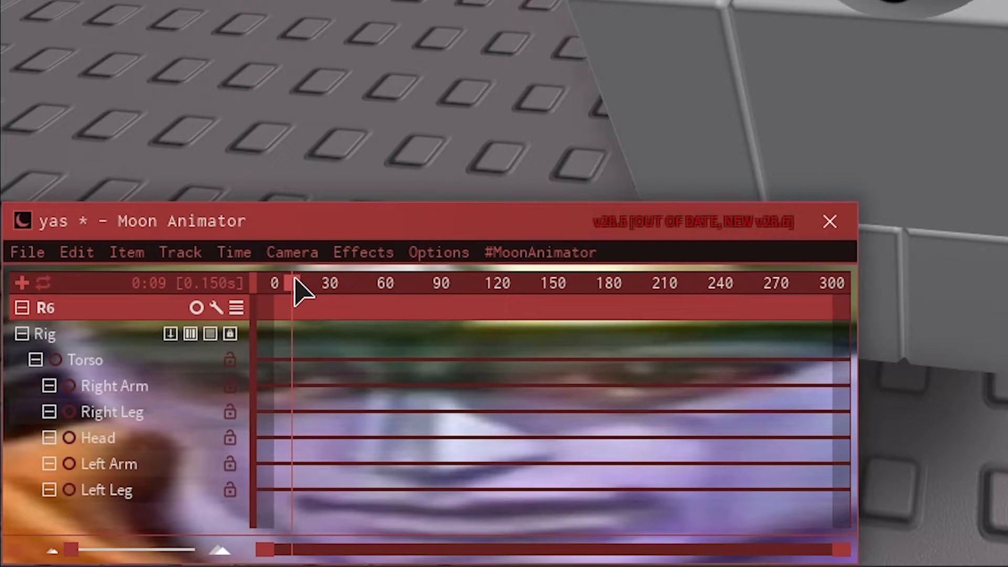
left_click_drag(304, 279, 257, 275)
left_click_drag(377, 294, 330, 498)
left_click_drag(266, 549, 457, 549)
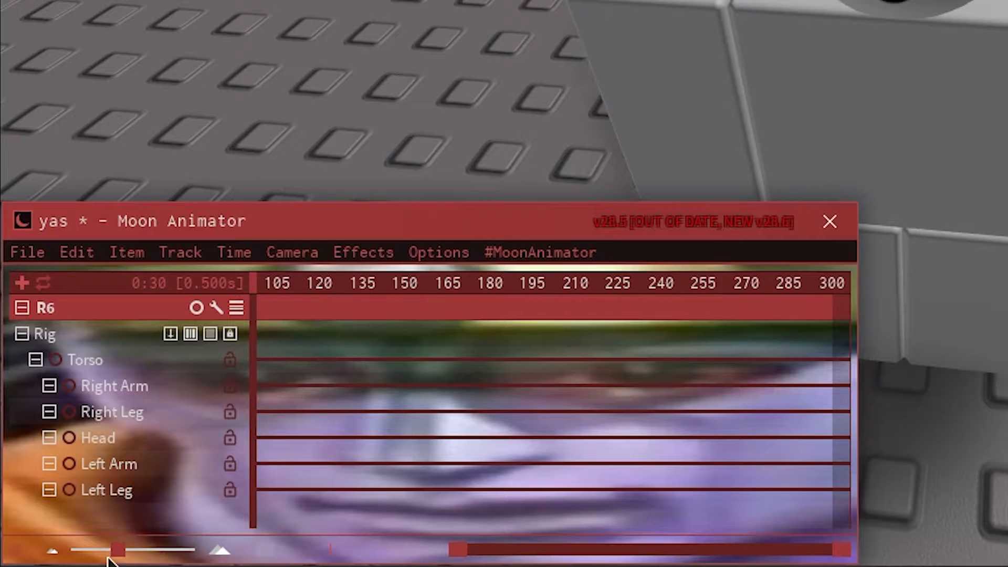
left_click_drag(124, 549, 60, 540)
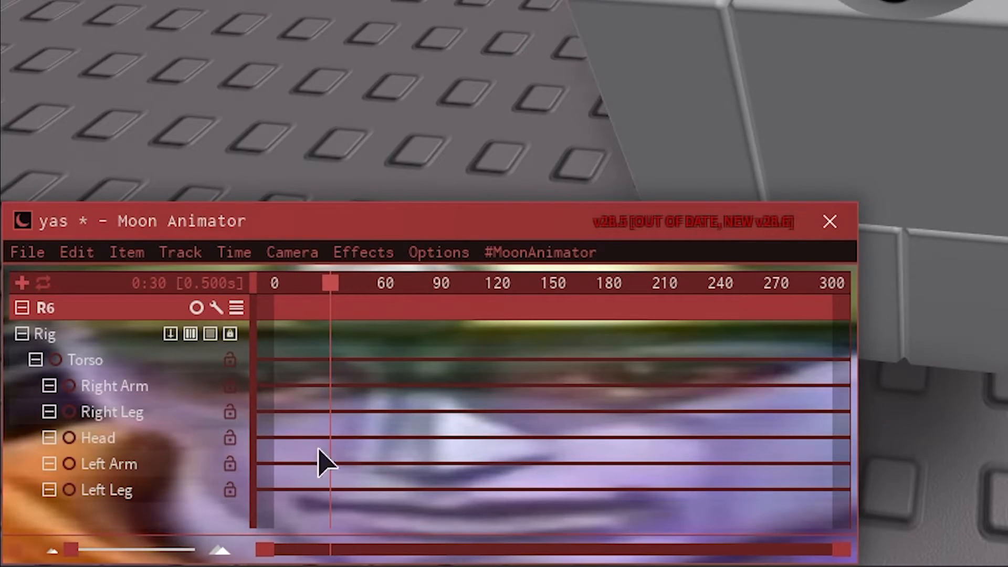
left_click_drag(312, 289, 315, 522)
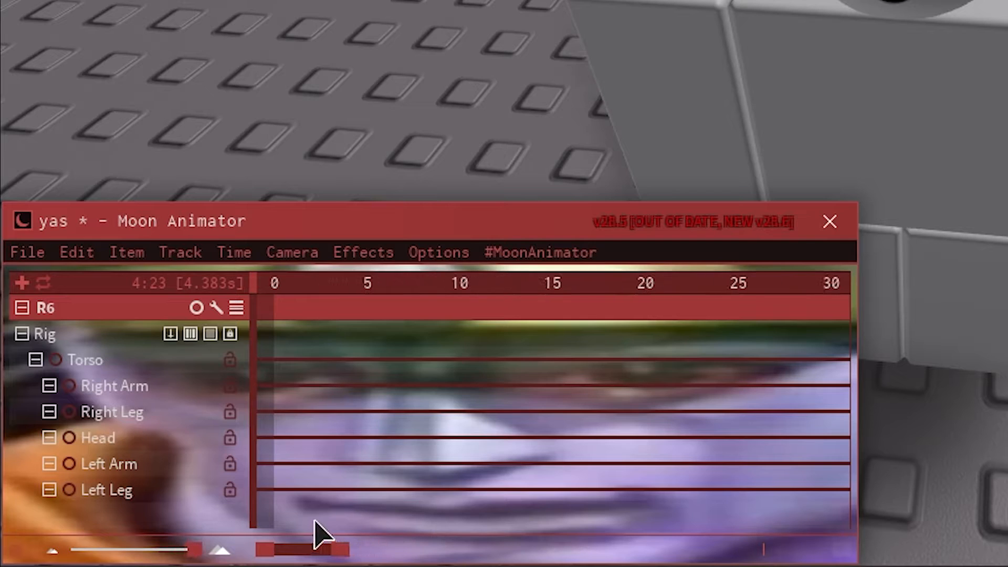
- Scrub the playhead across single frames of the zoomed timeline and return it to frame 0
left_click_drag(293, 286, 496, 296)
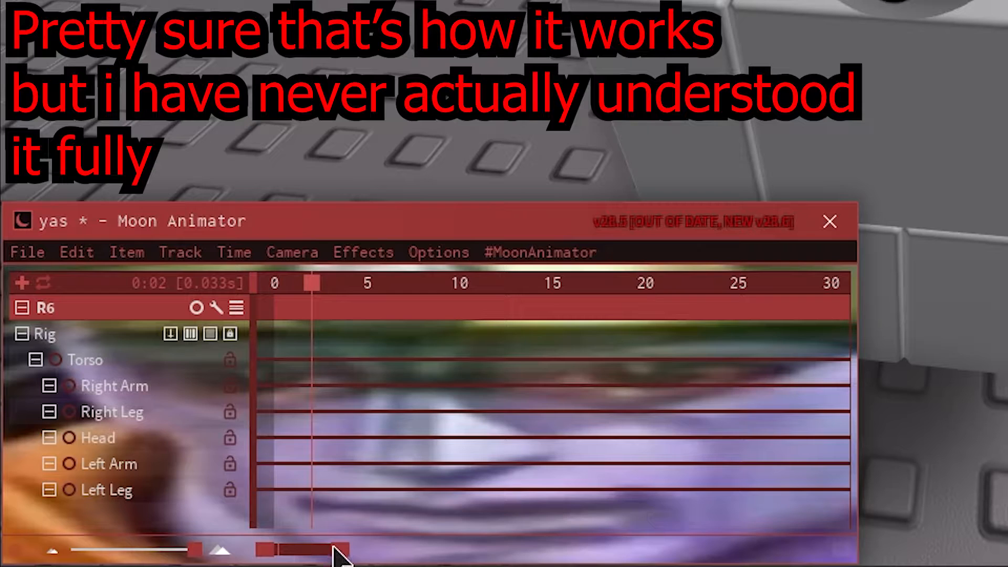
left_click_drag(334, 296, 484, 272)
left_click(317, 270)
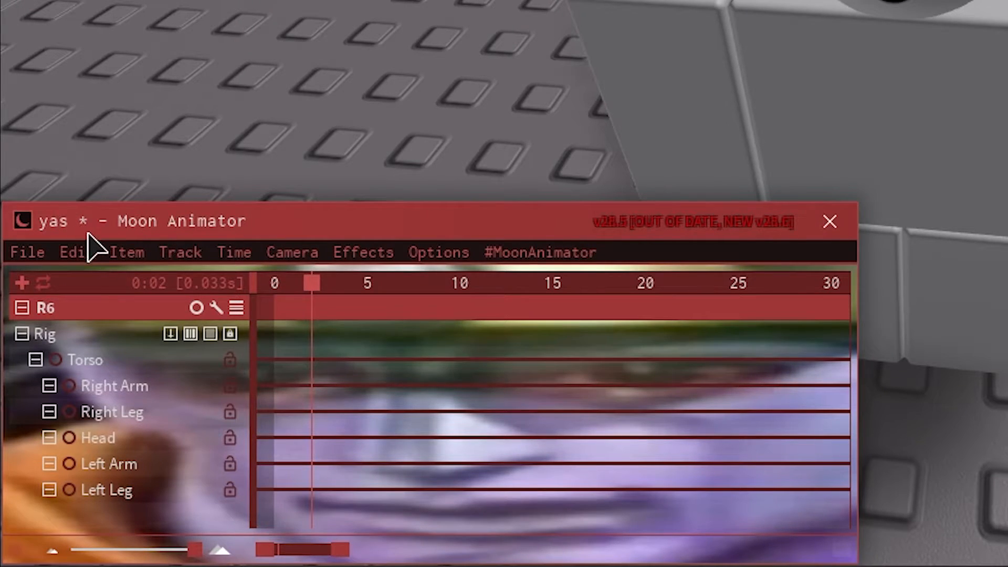
left_click_drag(395, 274, 146, 256)
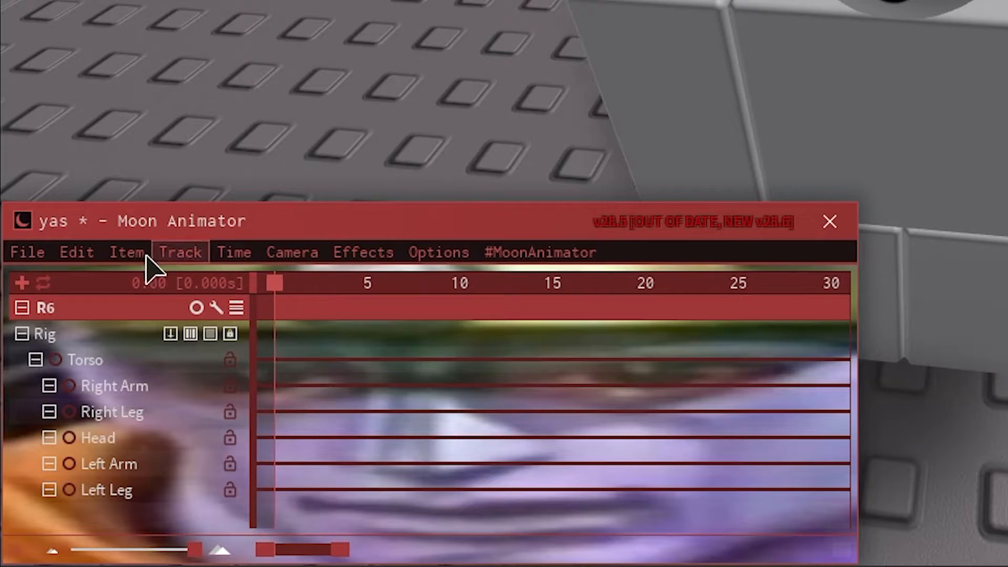
- Open the animation settings of the "yas" animation
left_click(78, 254)
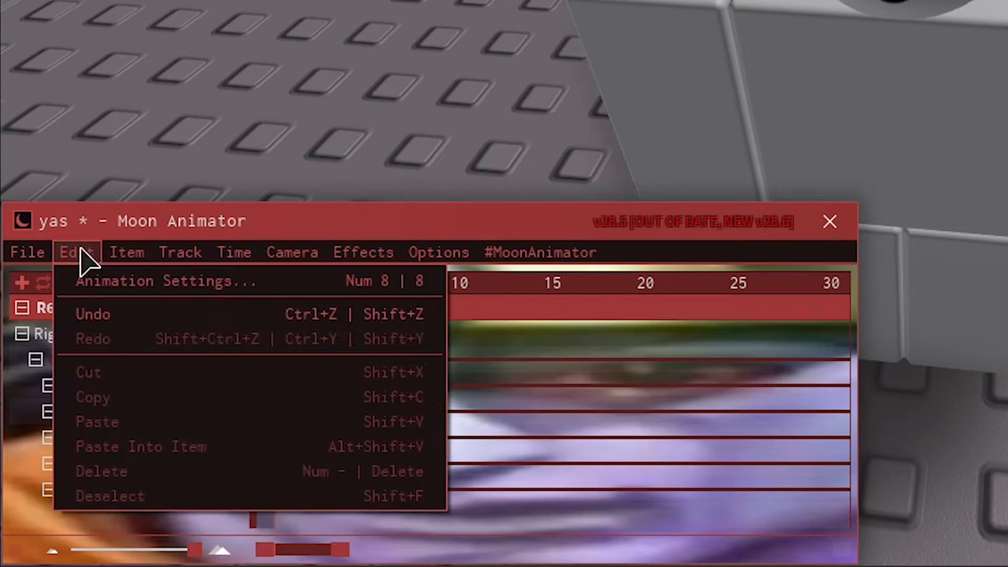
left_click(137, 282)
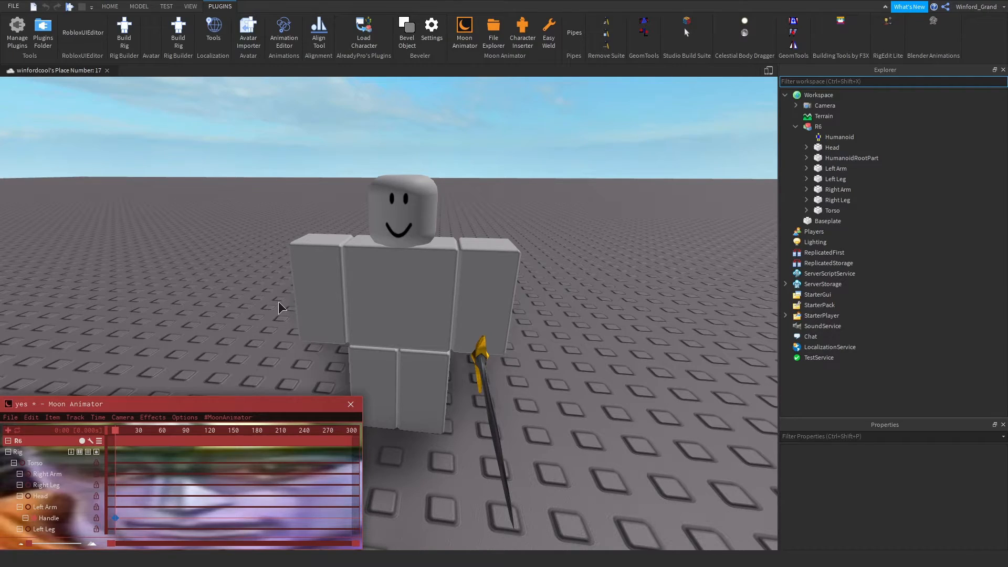
- Select the Torso in the "yes" animation and try rotating it slightly
left_click(412, 294)
right_click_drag(432, 327, 433, 327)
key("r")
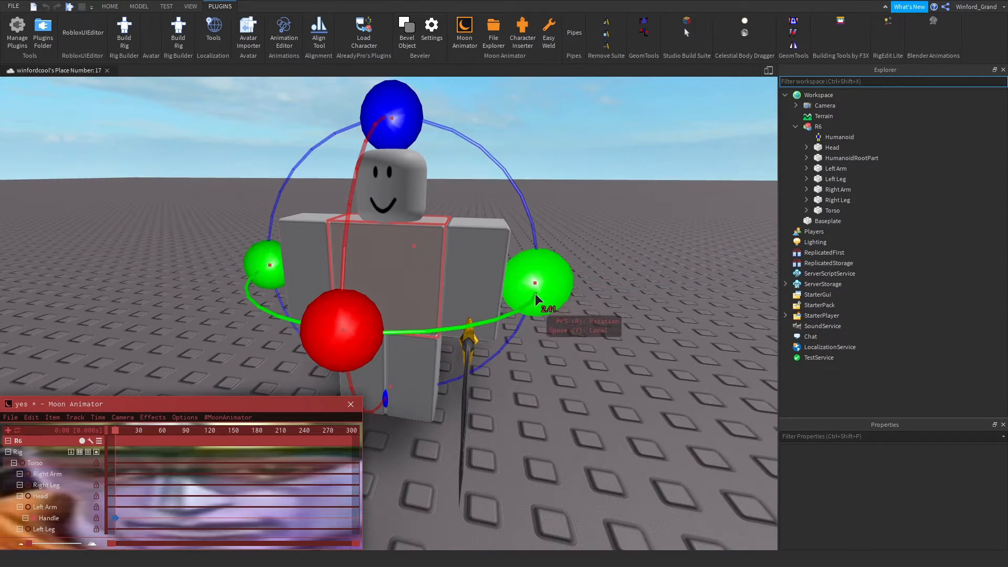
left_click_drag(535, 294, 552, 267)
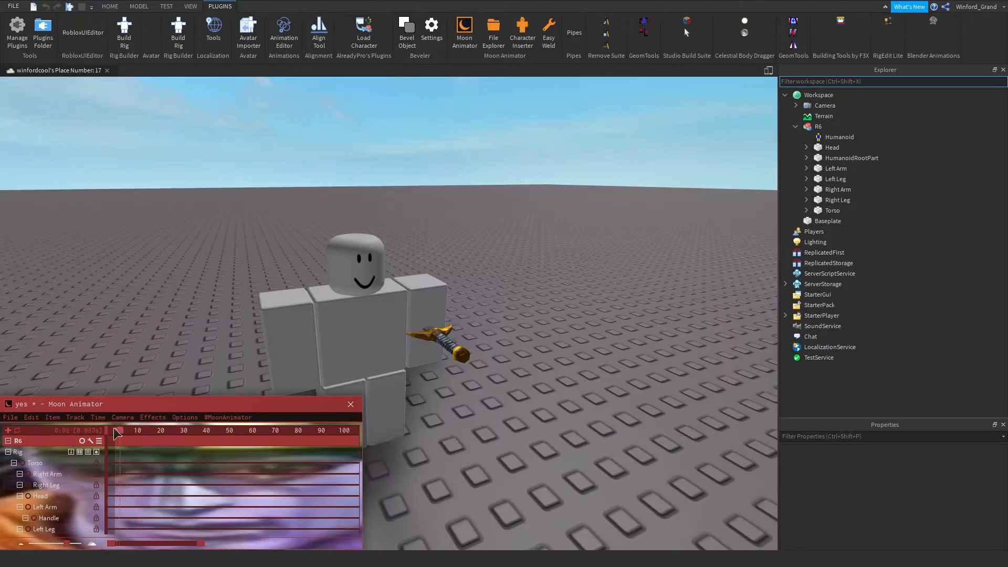
- Select the sword handle and rotate it at frame 0 until the blade points forward from the rig
right_click_drag(398, 326, 398, 327)
left_click(440, 358)
left_click_drag(641, 464, 208, 293)
scroll(351, 272, "down", 2)
left_click_drag(407, 202, 606, 400)
right_click_drag(426, 275, 426, 276)
- Move the sword at frame 0 so that its grip sits inside the Left Arm's hand end
key("r")
left_click_drag(358, 364, 423, 342)
left_click_drag(661, 198, 644, 257)
right_click_drag(708, 293, 709, 293)
right_click_drag(656, 236, 657, 235)
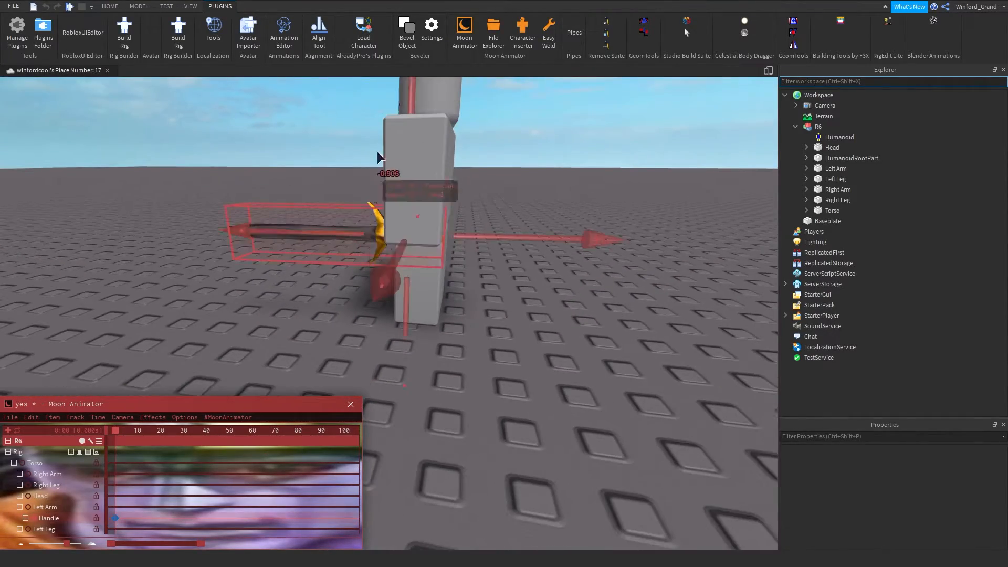
- Fine-tune the sword handle's position in the Left Arm's hand at frame 0 and deselect it
right_click_drag(370, 159, 371, 159)
left_click_drag(507, 260, 511, 259)
right_click_drag(514, 224, 513, 224)
left_click(514, 224)
- Rotate the Right Leg and Left Leg at frame 0 into a stance with the legs apart
scroll(473, 225, "down", 3)
key("r")
right_click_drag(447, 225, 448, 225)
left_click_drag(355, 174, 379, 175)
left_click(430, 331)
left_click_drag(509, 259, 498, 253)
left_click_drag(451, 160, 438, 153)
left_click(530, 164)
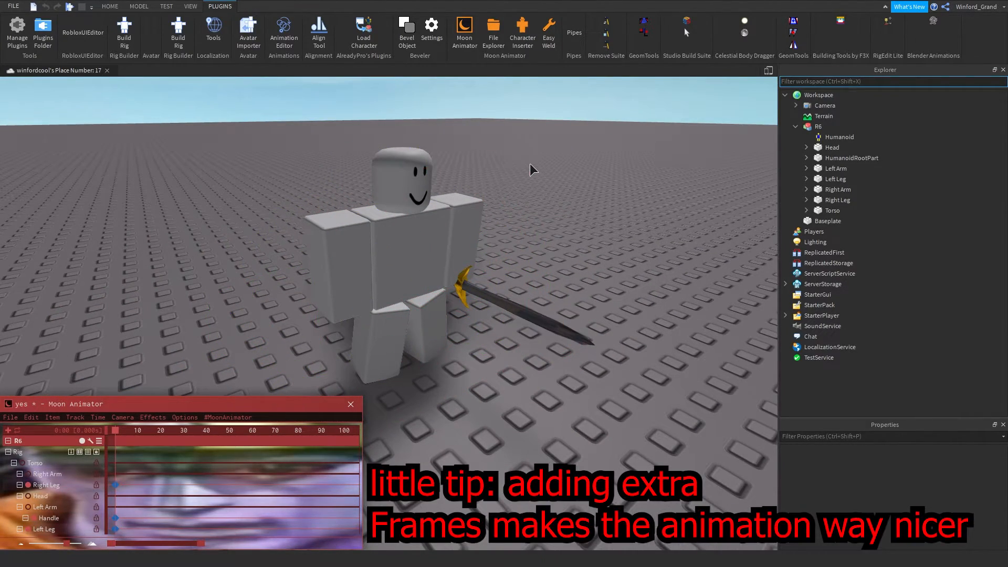
- Raise the Left Arm forward at frame 0 so that the sword blade points upward
left_click(464, 206)
right_click_drag(462, 195, 453, 189)
left_click_drag(367, 280, 451, 96)
key("r")
left_click_drag(454, 131, 454, 144)
right_click_drag(454, 144, 420, 276)
- Rotate and move the Right Arm at frame 0 across the Torso so that its hand reaches the sword grip
left_click(430, 278)
key("r")
left_click_drag(487, 307, 445, 200)
left_click_drag(324, 262, 325, 237)
left_click_drag(487, 309, 609, 308)
key("r")
left_click_drag(521, 282, 566, 302)
left_click_drag(514, 172, 510, 187)
key("r")
left_click_drag(593, 317, 601, 285)
key("r")
left_click_drag(355, 267, 365, 266)
right_click_drag(573, 320, 558, 323)
- Refine the limb positions and rotations at frame 0 so that both hands meet at the sword grip
left_click(474, 321)
left_click(431, 300)
right_click_drag(512, 290, 446, 303)
key("r")
left_click_drag(421, 431, 339, 411)
left_click_drag(439, 159, 450, 156)
left_click(374, 327)
left_click_drag(349, 152, 340, 145)
left_click(421, 367)
key("r")
mouse_move(414, 368)
right_mouse_down()
mouse_move(387, 372)
mouse_move(413, 366)
right_mouse_up()
left_click_drag(604, 439, 630, 449)
key("r")
left_click(659, 367)
right_click_drag(659, 367, 659, 362)
key("s")
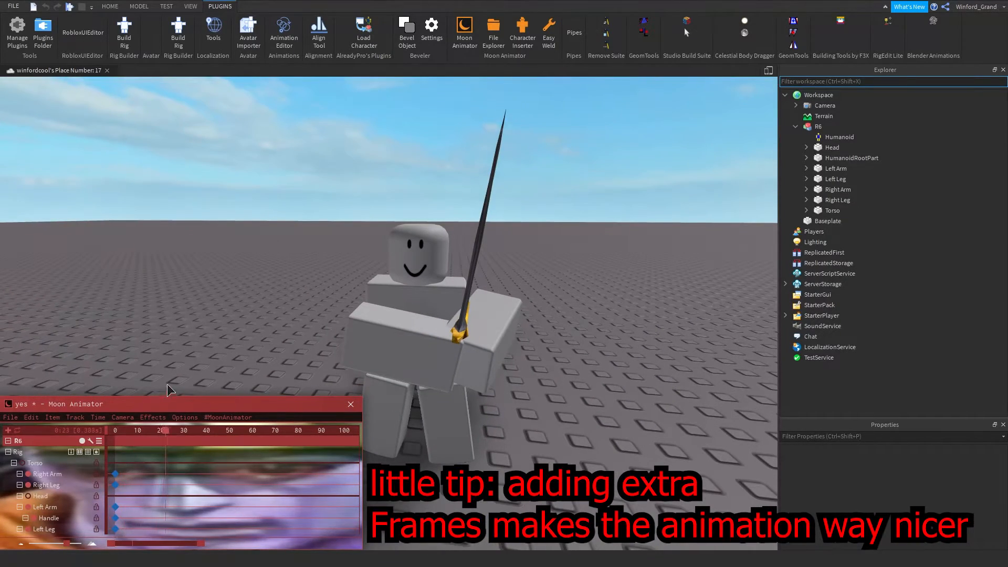
- Go to frame 20 and rotate and move the Left Arm to raise the sword up beside the head
left_click_drag(159, 359, 160, 355)
right_click_drag(427, 326, 393, 325)
key("d")
left_click(393, 325)
left_click_drag(486, 195, 664, 234)
right_click_drag(665, 234, 650, 237)
left_click_drag(587, 357, 607, 352)
key("r")
left_click_drag(426, 195, 415, 174)
key("r")
- Move and rotate the Right Arm at frame 20 so that it is raised toward the sword grip
left_click(389, 288)
right_click_drag(388, 288, 403, 286)
left_click_drag(391, 174, 374, 148)
key("r")
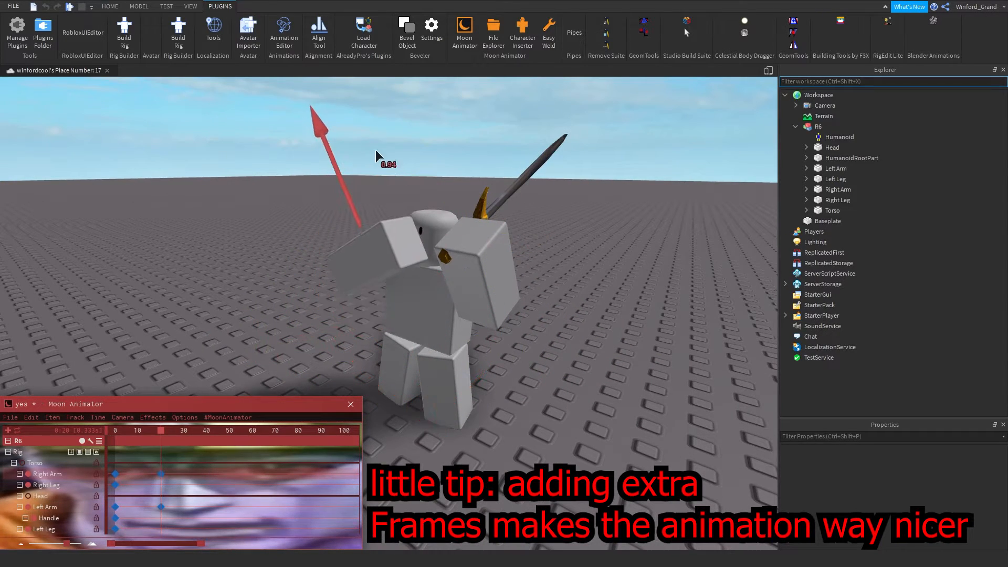
left_click_drag(468, 257, 503, 218)
key("r")
left_click_drag(284, 247, 281, 79)
key("r")
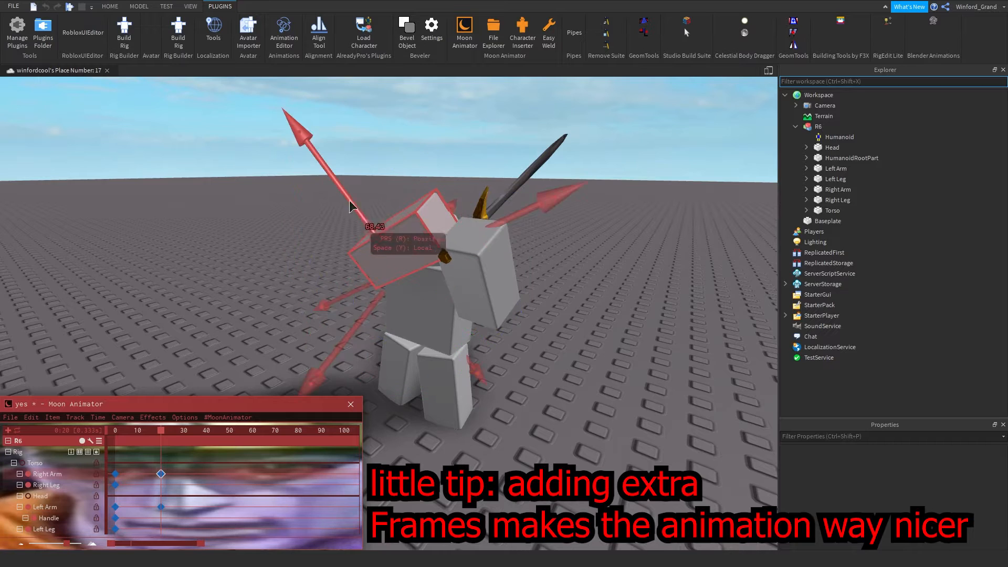
left_click_drag(370, 312, 376, 306)
- Rotate the Torso at frame 20 so that the upper body leans with the raised sword
right_click_drag(603, 276, 590, 269)
left_click(446, 315)
key("r")
left_click_drag(363, 311, 352, 329)
- Rotate the Left Leg and Right Leg at frame 20 to match the tilted Torso
left_click(481, 426)
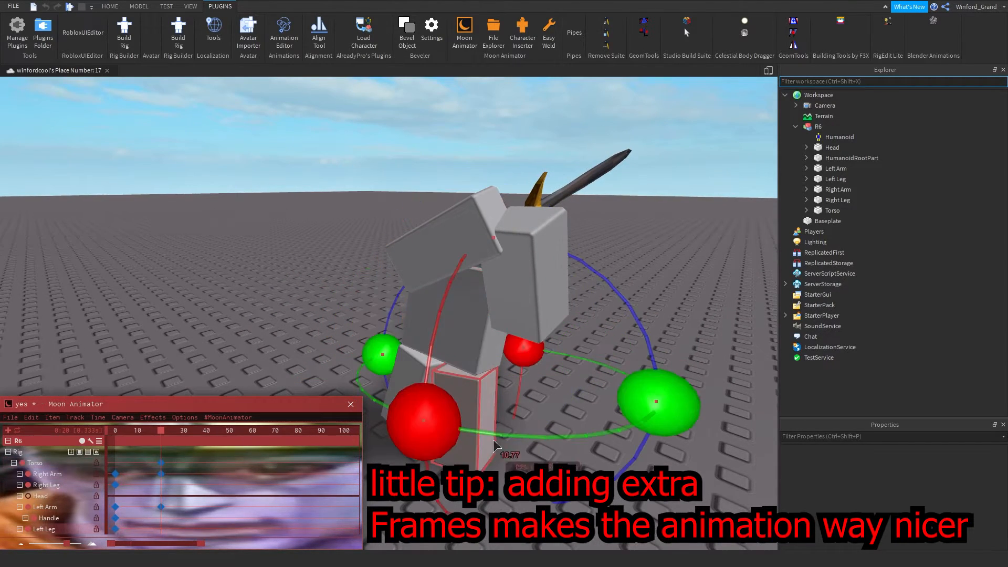
left_click_drag(424, 422, 426, 460)
left_click(400, 391)
left_click_drag(304, 353, 298, 376)
- Rotate the Head at frame 20 to suit the wind-up pose
right_click_drag(570, 285, 552, 261)
left_click(549, 259)
left_click_drag(622, 268, 580, 235)
left_click(578, 237)
- Go to frame 50 and rotate the Torso about several axes to turn and lean it into the swing
key("d")
mouse_move(162, 431)
left_mouse_down()
mouse_move(98, 428)
mouse_move(164, 431)
left_mouse_up()
left_click_drag(231, 410, 233, 404)
right_click_drag(336, 295, 339, 295)
left_click(338, 296)
left_click_drag(480, 298, 486, 364)
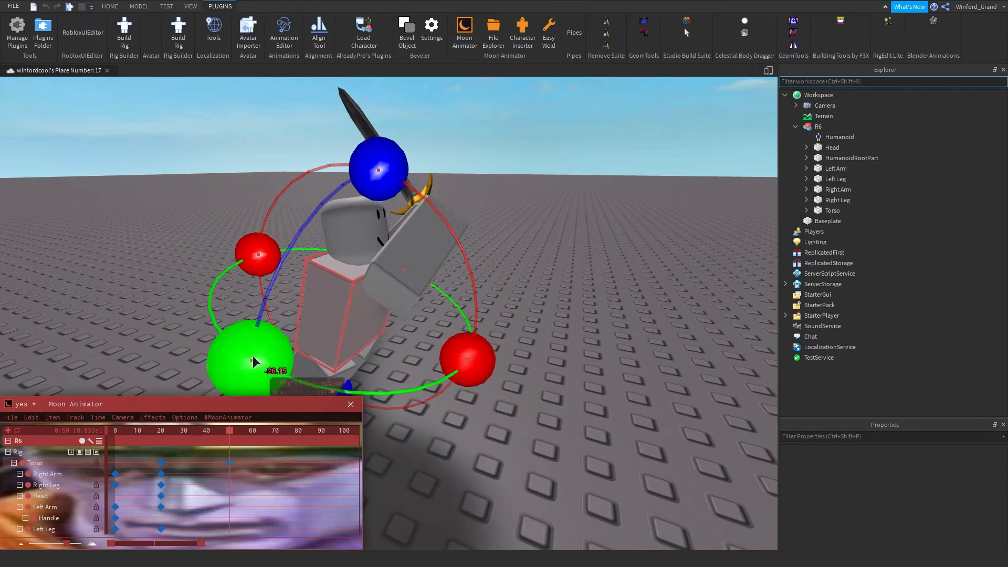
left_click_drag(261, 357, 212, 340)
left_click_drag(375, 169, 397, 176)
left_click(416, 398)
- Rotate and move the Left Leg at frame 50 so that it stands forward beneath the Torso
scroll(324, 384, "up", 2)
right_click_drag(323, 382, 322, 382)
mouse_move(229, 431)
left_mouse_down()
mouse_move(180, 433)
mouse_move(230, 435)
left_mouse_up()
left_click(375, 361)
right_click_drag(376, 361, 375, 361)
left_click_drag(168, 431, 231, 423)
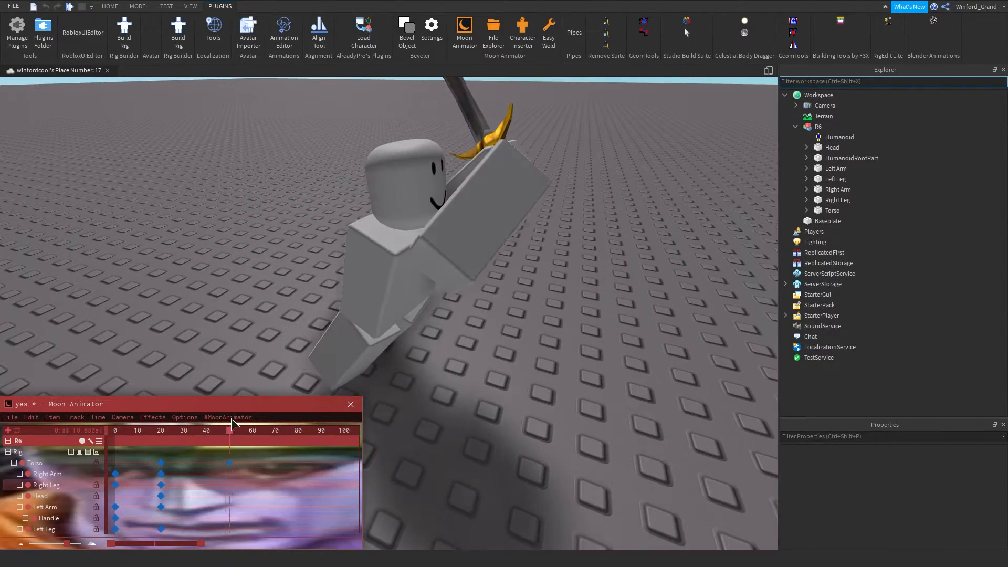
left_click(413, 319)
right_click_drag(504, 302, 491, 286)
left_click_drag(414, 225, 397, 224)
right_click_drag(459, 338, 458, 340)
key("r")
left_click_drag(650, 347, 631, 345)
- Adjust the Right Arm's pose at frame 50
left_click(526, 232)
left_click(504, 363)
left_click(546, 226)
right_click_drag(626, 367, 623, 368)
left_click(472, 336)
left_click_drag(492, 149, 493, 146)
right_click_drag(540, 254, 539, 254)
- Rotate the Right Leg backward at frame 50 and move it to line up with the Torso
left_click(442, 321)
scroll(442, 321, "down", 2)
key("r")
left_click_drag(513, 355, 499, 370)
left_click_drag(331, 269, 283, 234)
key("r")
left_click_drag(461, 181, 449, 191)
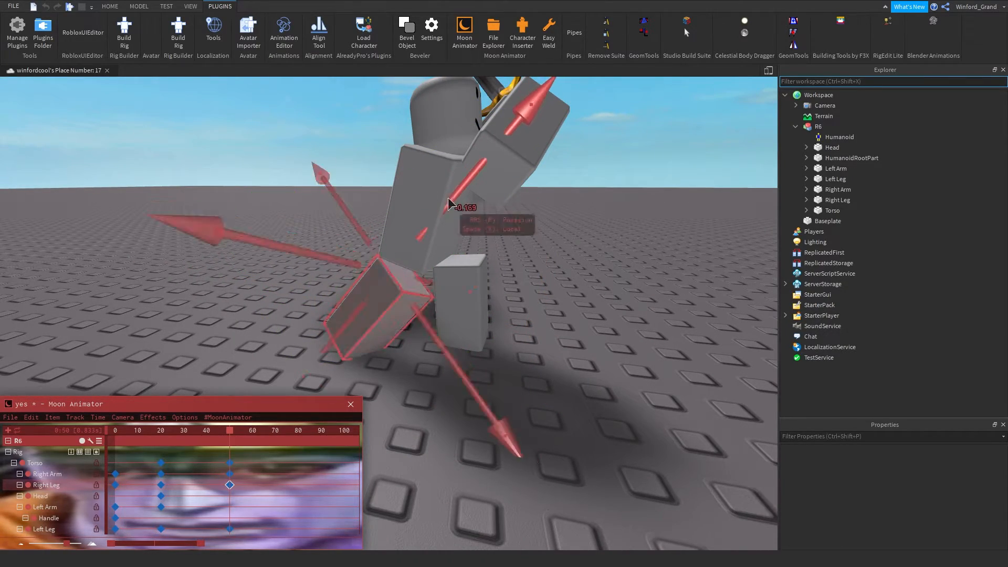
- Adjust the Torso's rotation at frame 50 and shift the Torso forward in world space
left_click(441, 202)
key("r")
left_click_drag(457, 388, 439, 387)
right_click_drag(552, 376, 551, 375)
right_click_drag(498, 279, 505, 281)
key("r")
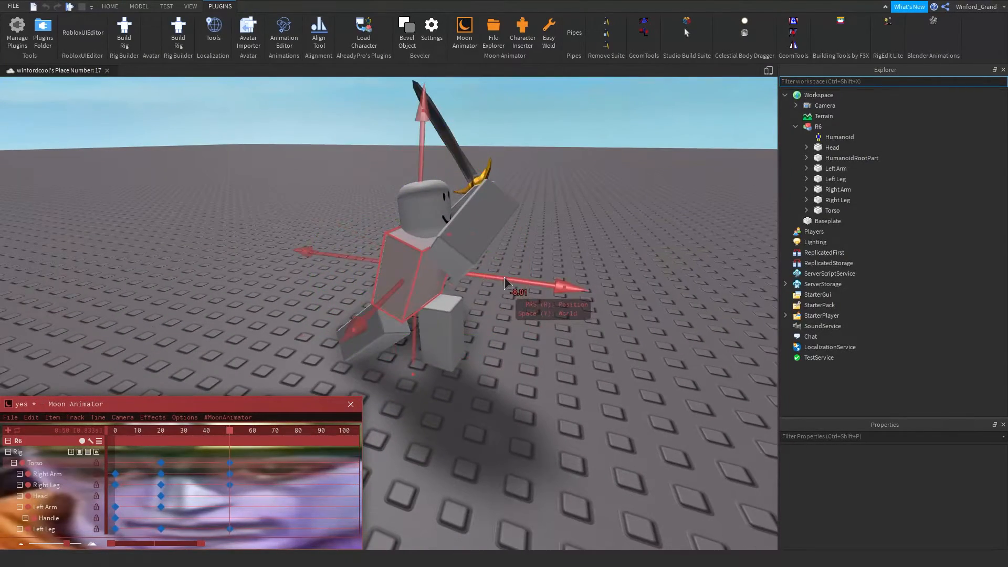
left_click_drag(503, 278, 563, 287)
key("d")
- Rotate and move the Right Arm at frame 50 so that it hangs down beside the Torso
left_click(493, 242)
key("r")
left_click_drag(356, 183, 512, 192)
left_click_drag(497, 193, 493, 189)
right_click_drag(493, 189, 493, 189)
left_click_drag(453, 262, 446, 272)
key("r")
key("y")
left_click_drag(563, 219, 505, 245)
left_click_drag(409, 244, 392, 239)
left_click_drag(431, 299, 413, 295)
right_click_drag(439, 297, 499, 296)
- Rotate the Left Arm at frame 50 so that it lowers the sword in front of the Torso
left_click(460, 265)
key("r")
left_click_drag(493, 204, 393, 218)
right_click_drag(394, 219, 393, 218)
scroll(393, 219, "down", 2)
left_click_drag(314, 257, 298, 219)
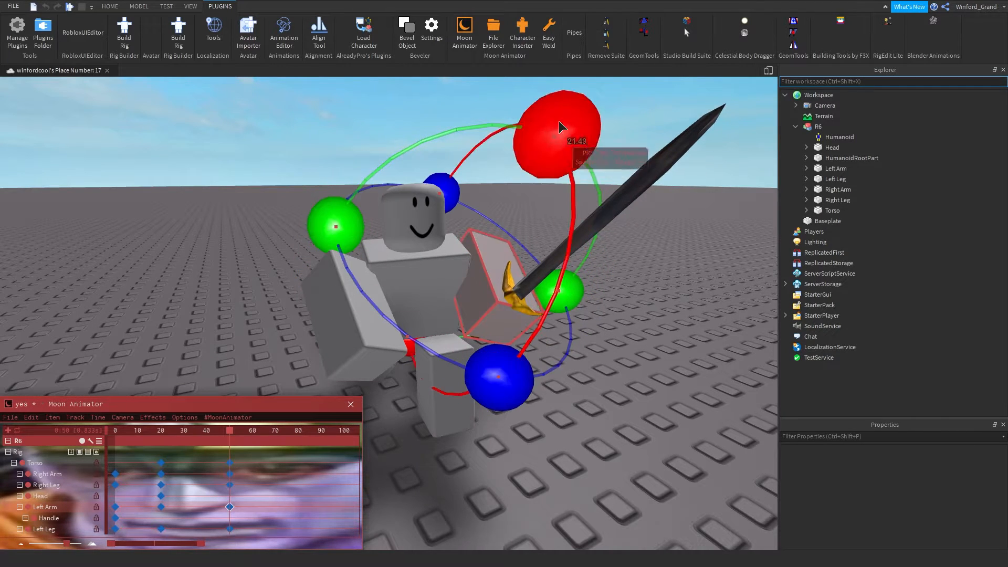
left_click_drag(562, 133, 570, 176)
- Move the Left Arm at frame 50 to line up with the shoulder and refine its rotation
key("r")
left_click_drag(463, 318, 464, 347)
key("r")
left_click_drag(467, 176, 546, 209)
left_click_drag(366, 193, 341, 222)
right_click_drag(341, 221, 421, 205)
left_click_drag(421, 204, 314, 232)
- Fine-tune the angle and position of the sword arm at frame 50
key("r")
left_click_drag(341, 251, 352, 267)
left_click_drag(540, 404, 525, 387)
left_click_drag(368, 236, 386, 239)
right_click_drag(388, 231, 412, 263)
- Rotate the Right Arm at frame 50 toward the sword's grip and shift it to line up with the shoulder
left_click(408, 336)
key("r")
left_click_drag(307, 265, 297, 351)
left_click_drag(470, 440, 583, 393)
left_click_drag(412, 181, 499, 214)
key("r")
left_click_drag(380, 361, 374, 368)
left_click_drag(321, 216, 341, 229)
right_click_drag(471, 287, 464, 344)
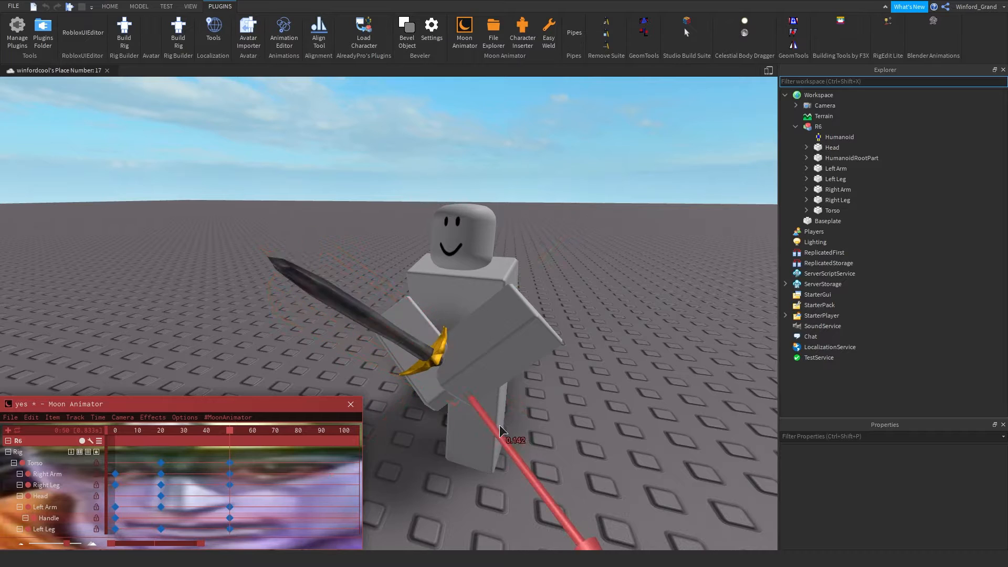
- Refine the Right Arm's position and rotation at frame 50 so that its hand meets the sword's grip
left_click_drag(499, 424, 502, 430)
key("r")
left_click_drag(564, 489, 623, 471)
key("r")
left_click_drag(491, 230, 481, 250)
left_click_drag(549, 415, 545, 396)
left_click(546, 395)
- Move all frame 50 keyframes to frame 40 and play back the animation
right_click_drag(546, 395, 610, 334)
scroll(496, 349, "down", 3)
key("space")
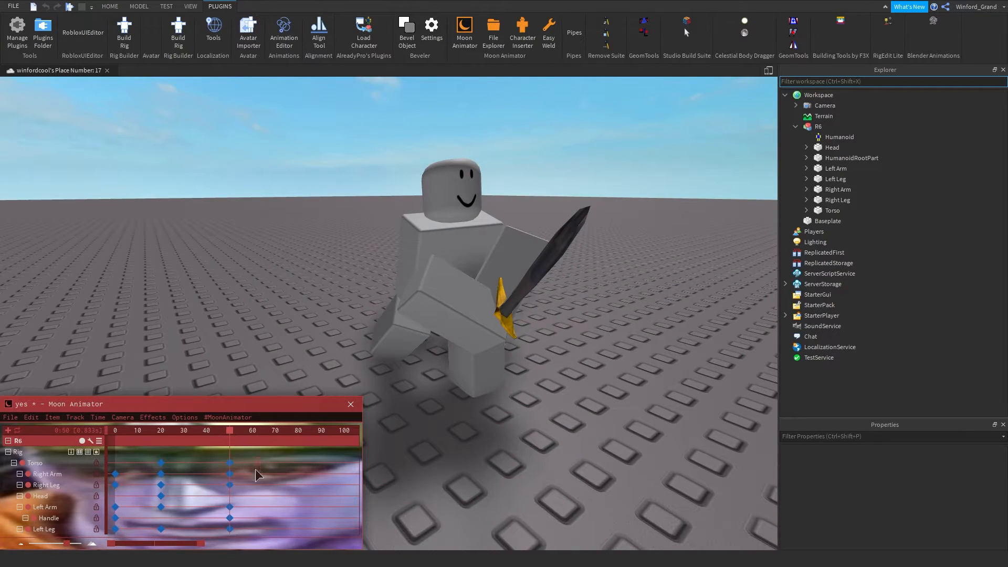
double_click(228, 460)
key("space")
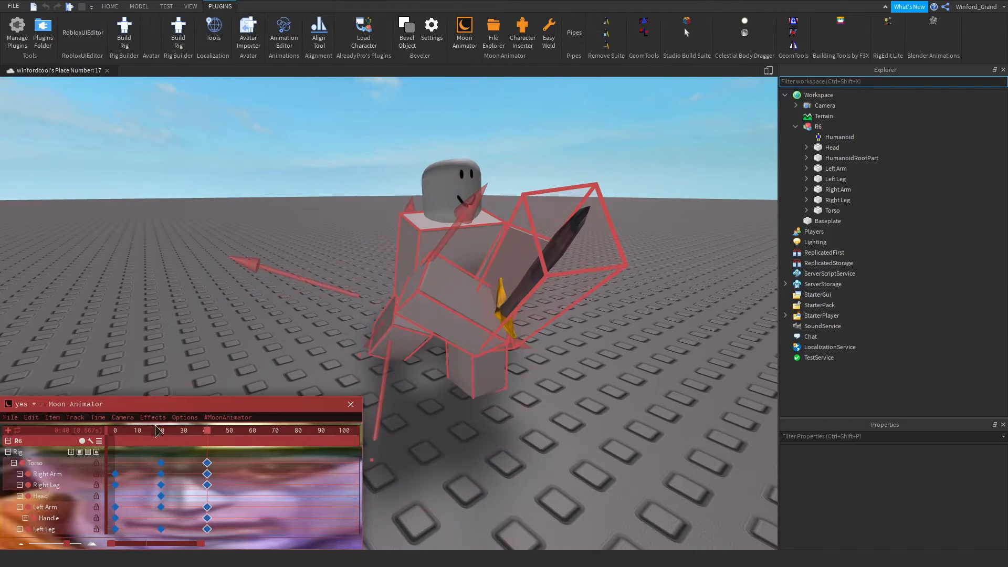
scroll(467, 323, "up", 3)
left_click(475, 314)
right_click_drag(475, 314, 517, 330)
scroll(518, 330, "down", 4)
key("space")
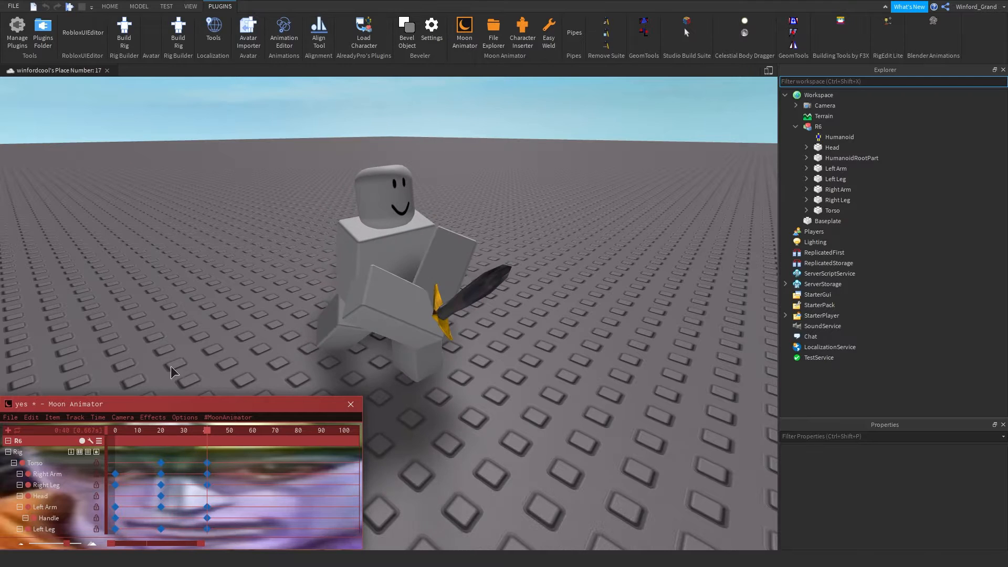
- Move the Left Leg at frame 28 to add an in-between keyframe, and scrub through the motion up to frame 40
left_click(209, 435)
left_click(148, 432)
left_click(178, 430)
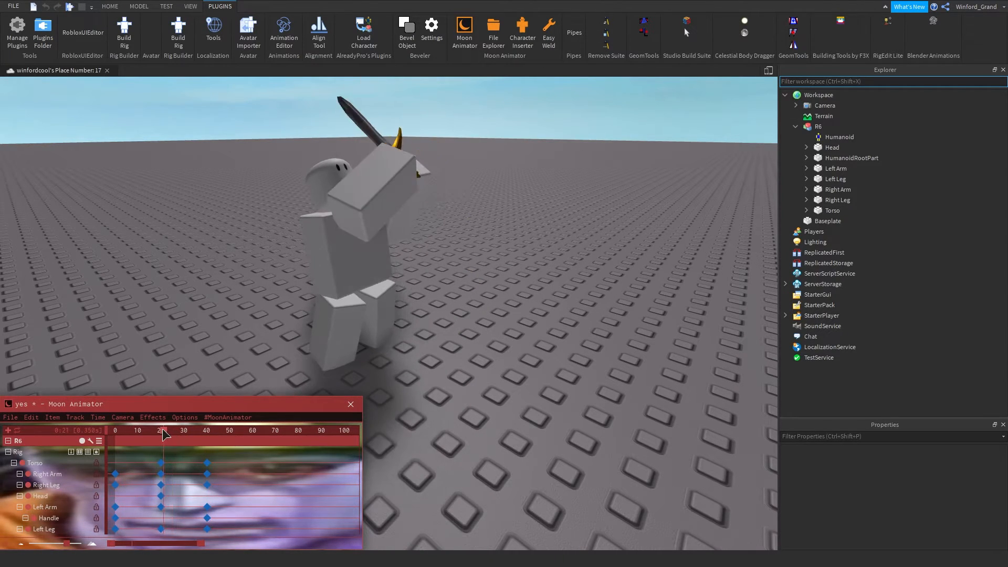
key("r")
left_click_drag(525, 320, 477, 333)
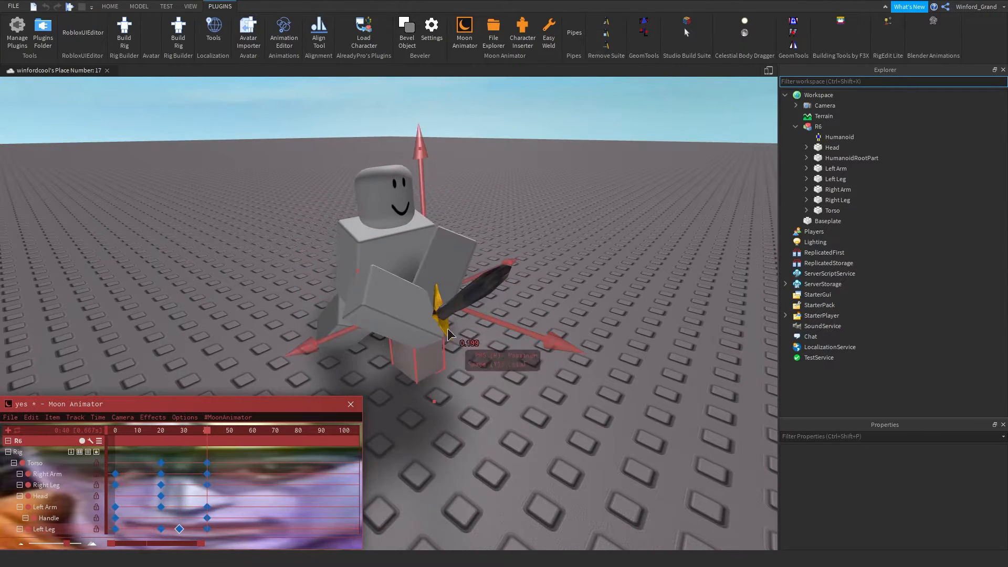
left_click(138, 432)
left_click_drag(138, 431, 211, 420)
- Switch the transform space, shift the Torso forward at frame 40, and replay the animation
left_click(391, 254)
key("y")
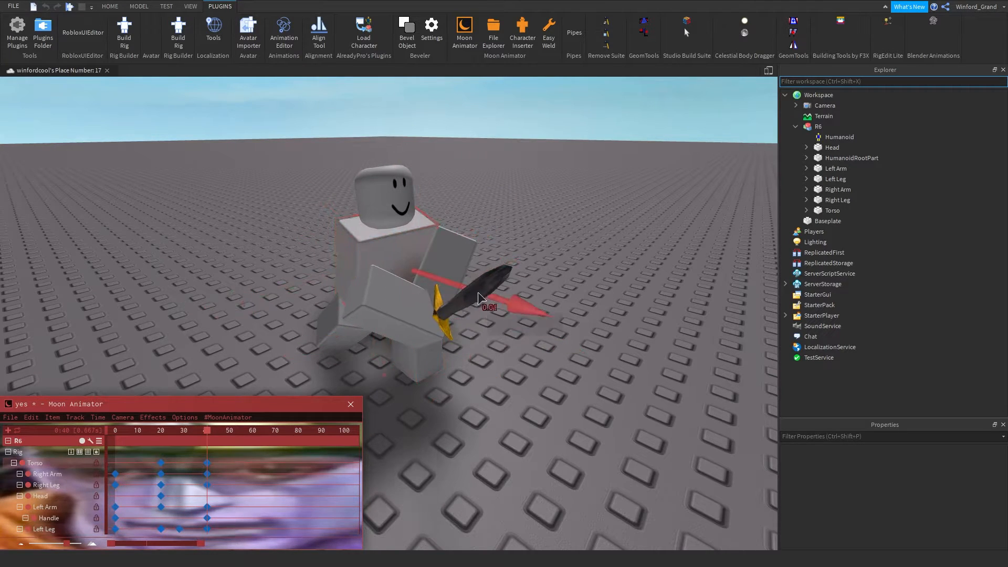
left_click_drag(475, 293, 496, 297)
key("space")
left_click(539, 399)
right_click_drag(539, 398, 539, 399)
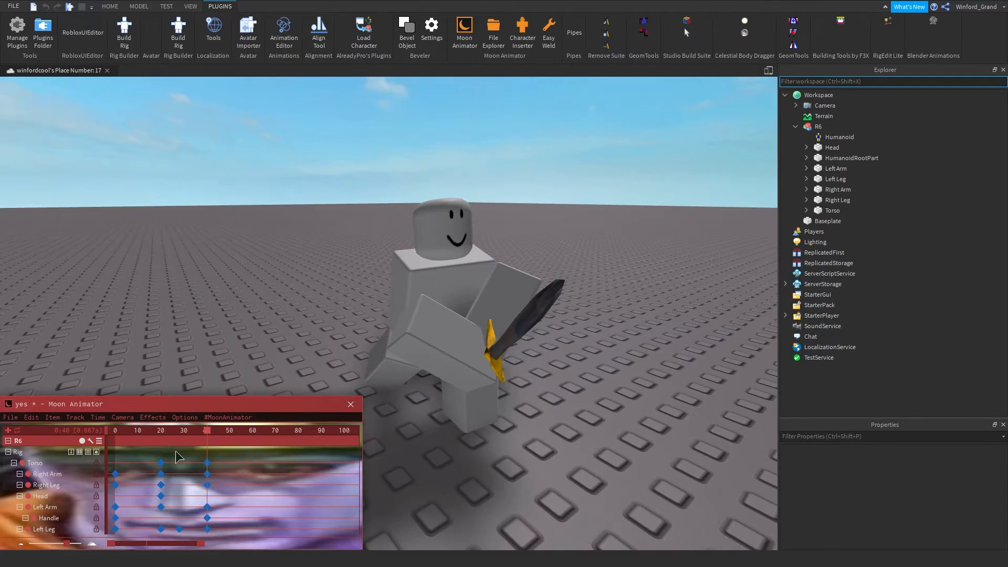
- Move all keyframes from frame 20 onward 10 frames earlier, starting at frame 10, and replay the animation
left_click_drag(154, 548, 152, 546)
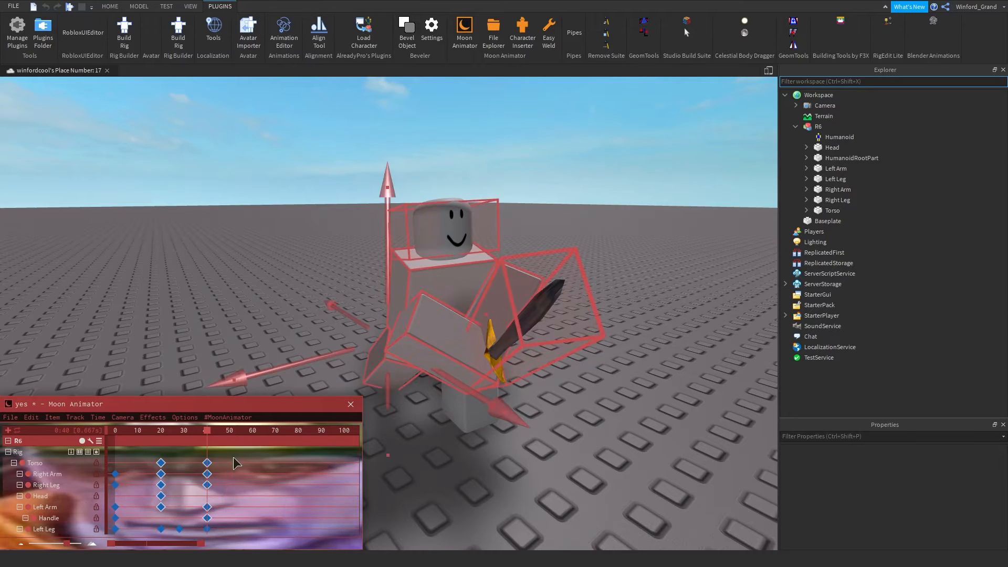
left_click_drag(160, 463, 138, 453)
key("space")
right_click_drag(573, 425, 574, 424)
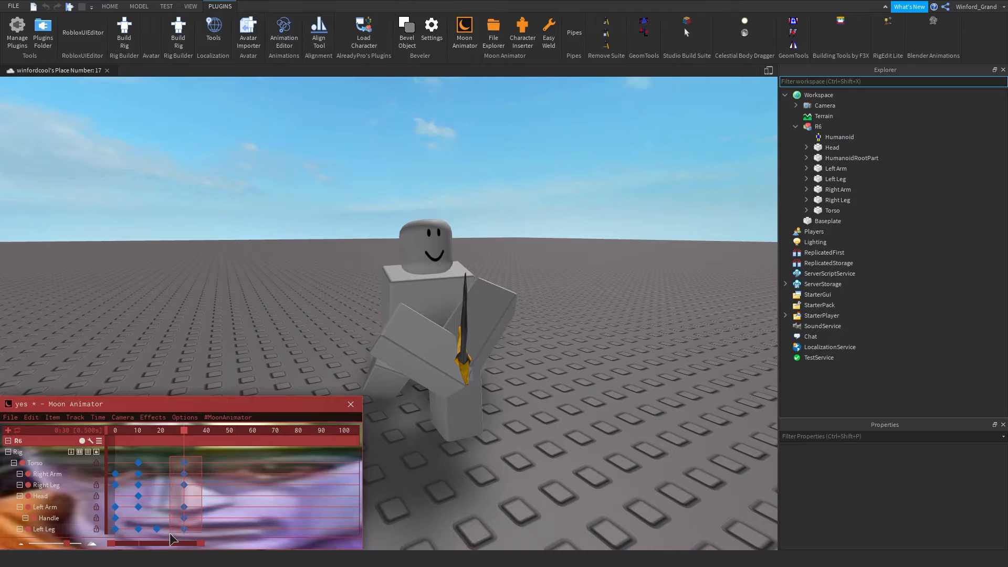
- Move the frame 30 keyframes to frame 27 and play back the animation from the start
left_click_drag(170, 533, 169, 534)
key("space")
left_click_drag(184, 463, 178, 435)
left_click(161, 432)
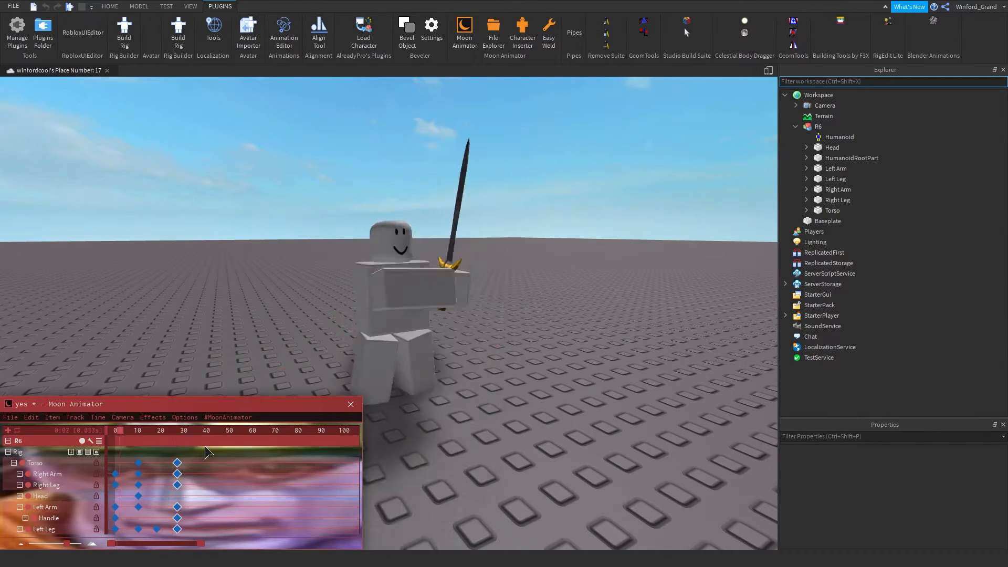
right_click_drag(552, 451, 561, 455)
left_click_drag(138, 427, 115, 420)
key("space")
- Rotate the Head at frame 27
left_click(386, 242)
right_click_drag(386, 241, 420, 244)
key("r")
left_click_drag(484, 252, 476, 305)
left_click(576, 334)
- Adjust the rotation of the sword arm at frame 27
right_click_drag(575, 334, 533, 333)
key("d")
left_click(533, 315)
right_click_drag(426, 314, 459, 298)
left_click(443, 302, "ctrl")
key("r")
left_click_drag(577, 252, 552, 250)
left_click_drag(476, 163, 490, 184)
- Shift the Right Arm at frame 27 to meet the sword's grip and replay the animation
right_click_drag(490, 184, 531, 341)
left_click(428, 295)
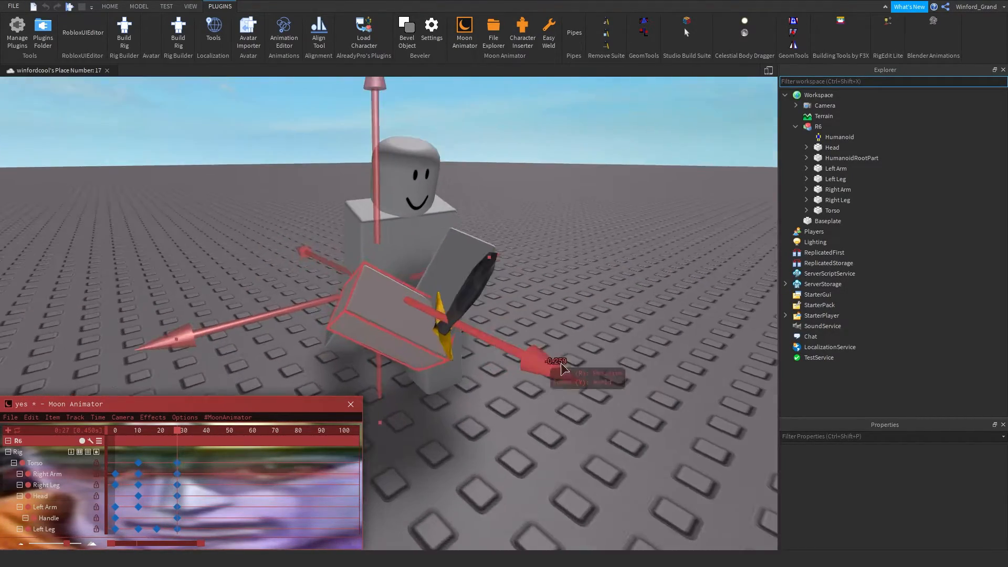
left_click_drag(531, 342, 532, 342)
right_click_drag(532, 342, 609, 393)
left_click(609, 394)
key("space")
key("space")
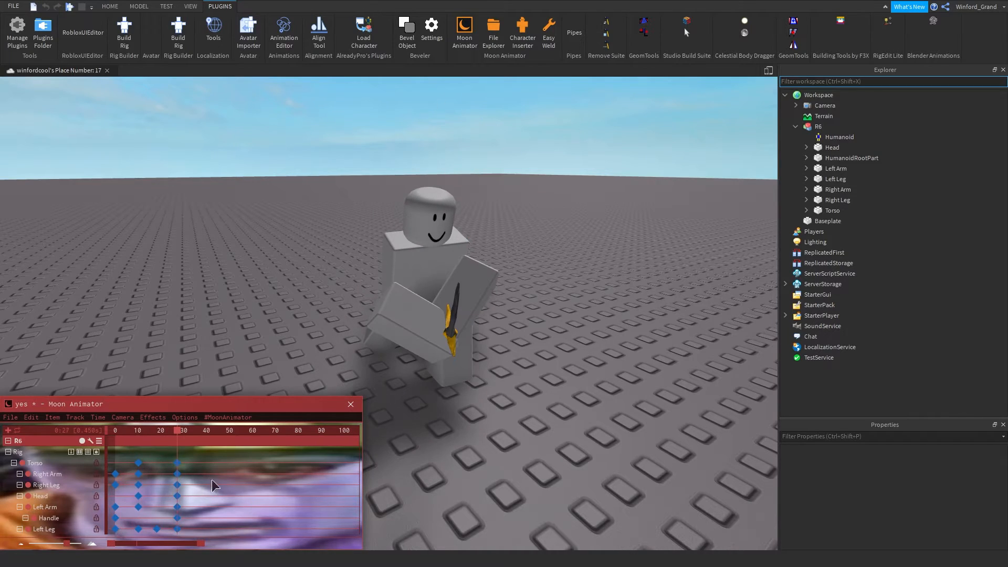
- Check the frame 10 keyframes and pose by selecting them, scrubbing the timeline and playing the animation
left_click_drag(171, 538, 132, 540)
left_click(149, 451)
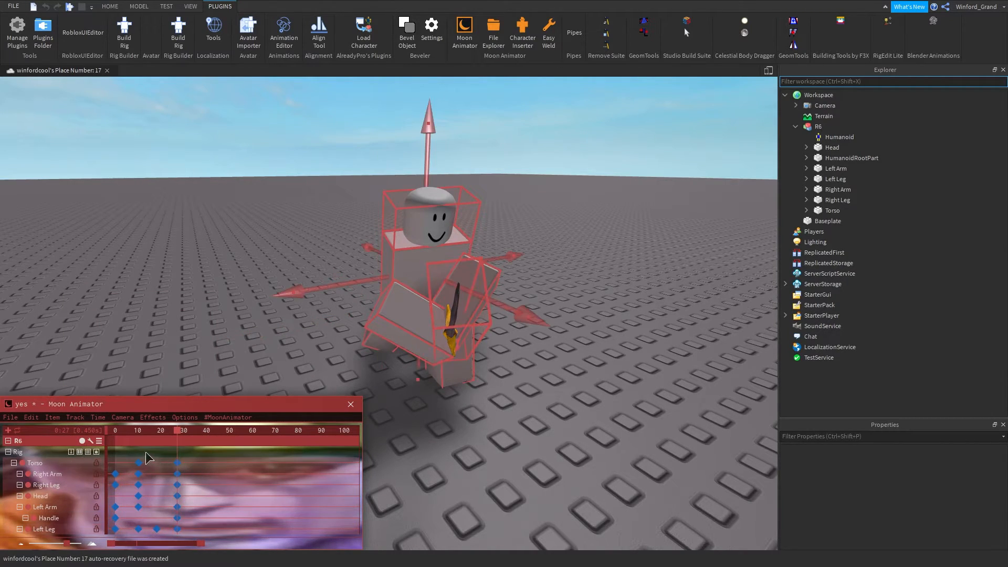
left_click(28, 463)
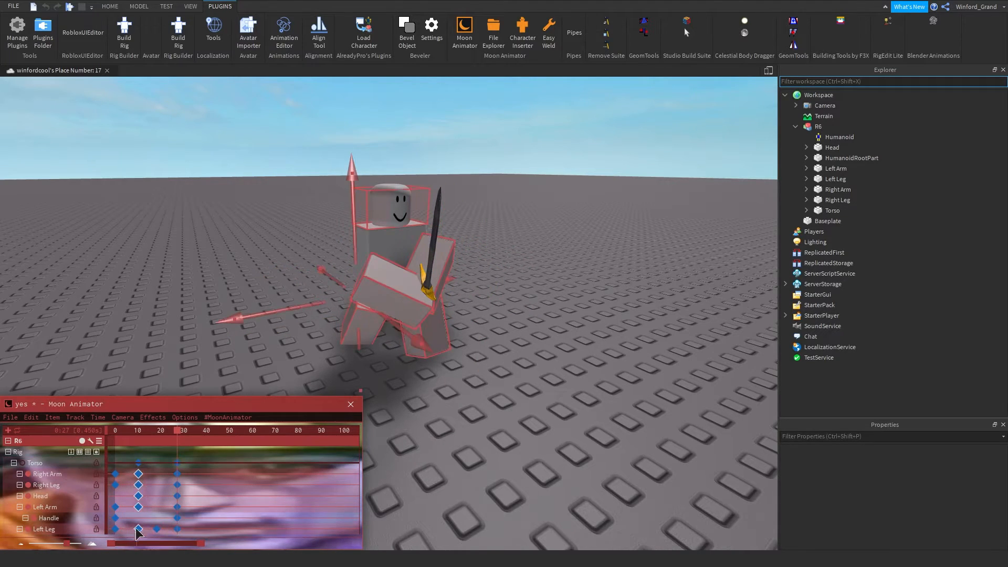
left_click(93, 464)
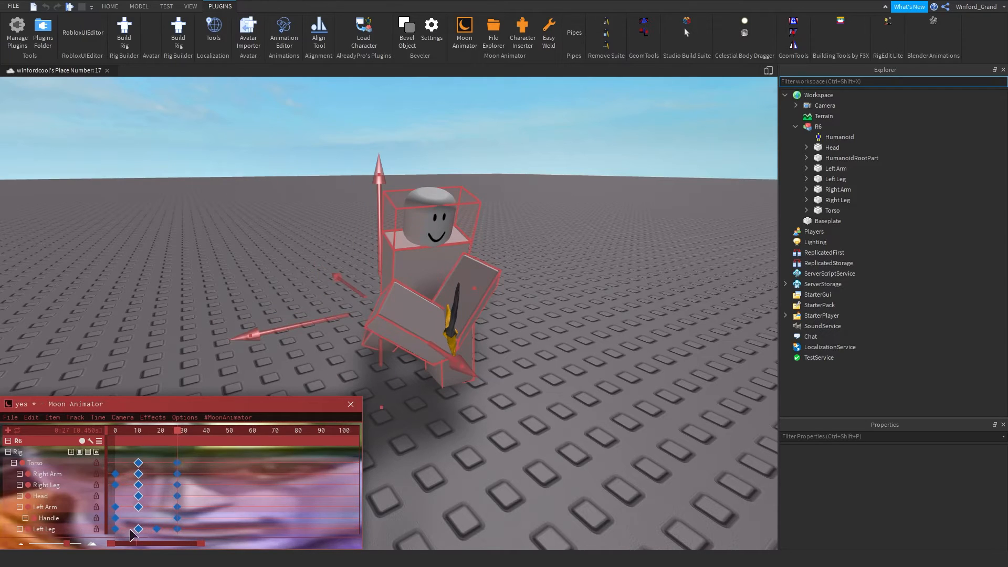
left_click(33, 450)
left_click(138, 428)
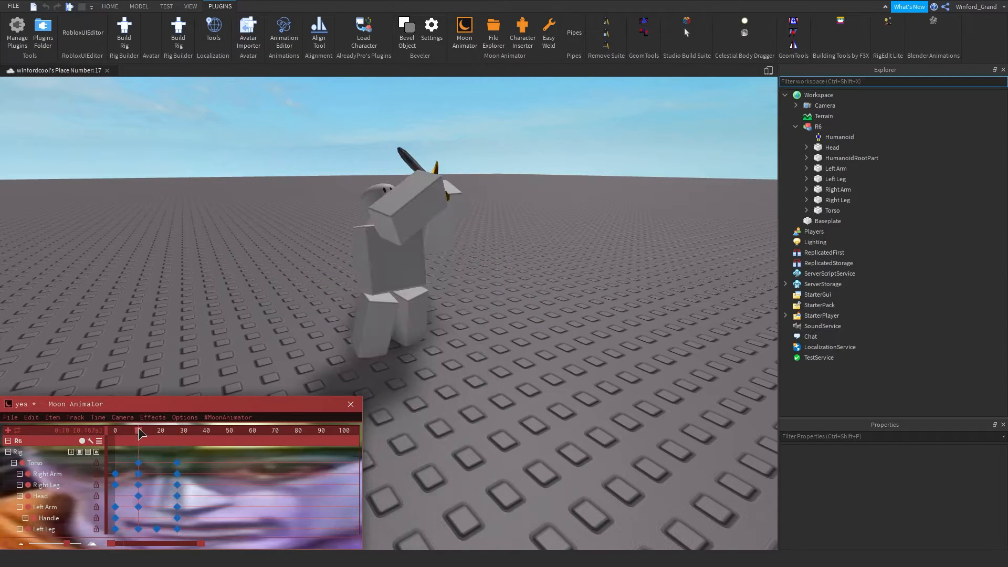
left_click(42, 451)
left_click_drag(138, 427, 148, 531)
key("space")
- Apply Back easing with direction Out to all frame 10 keyframes and replay the animation
left_click(178, 455)
left_click(95, 418)
left_click(86, 329)
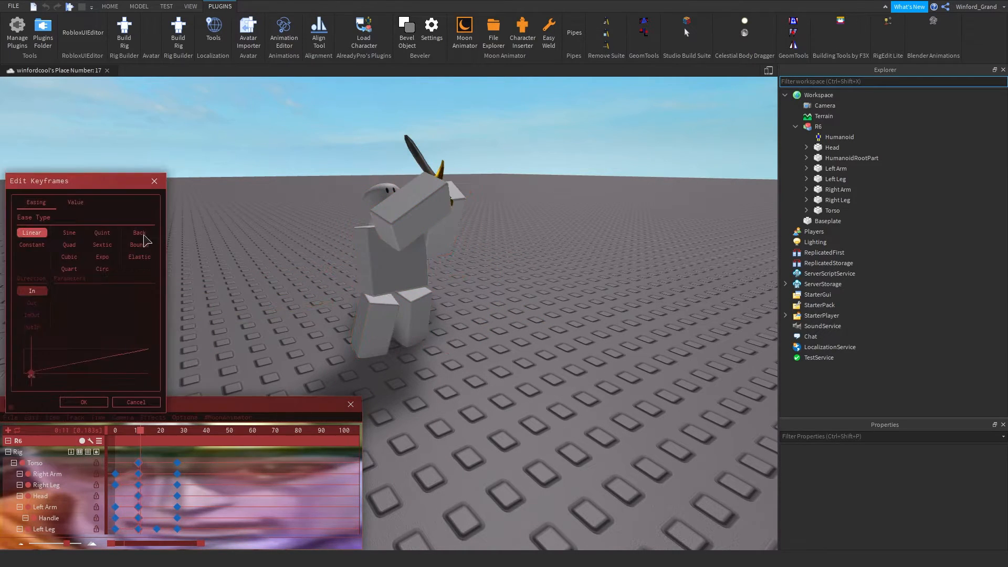
left_click(139, 232)
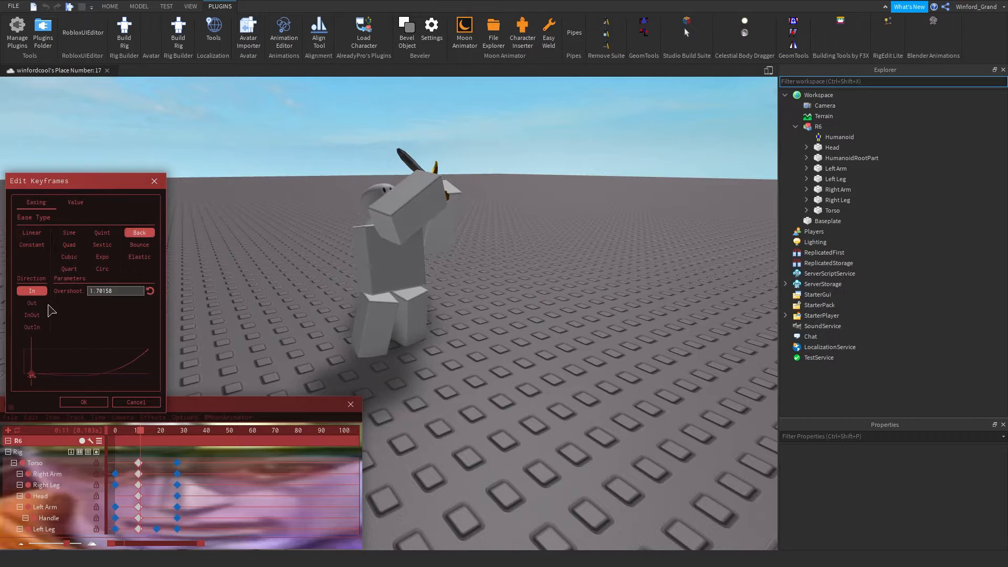
left_click(33, 303)
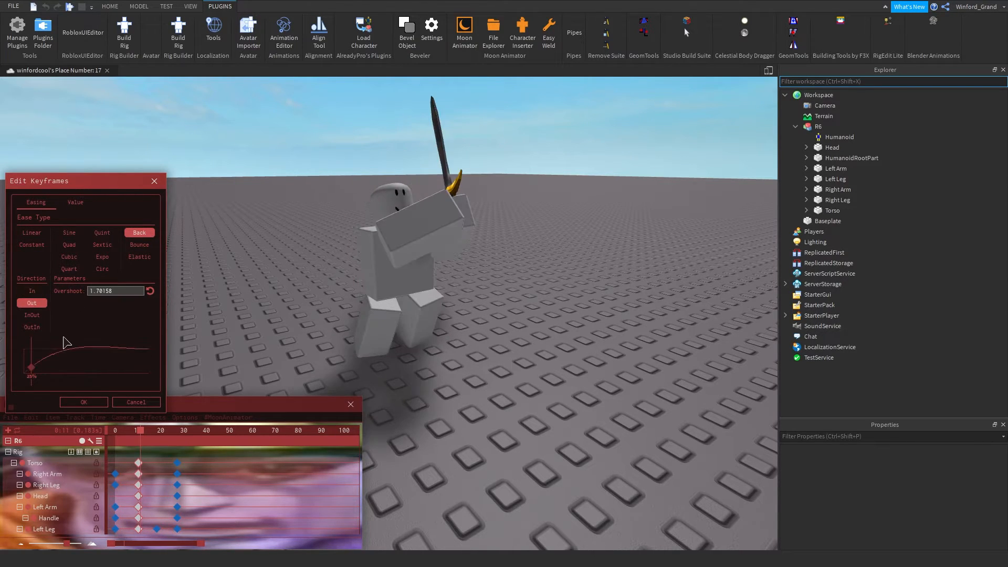
left_click(92, 402)
key("space")
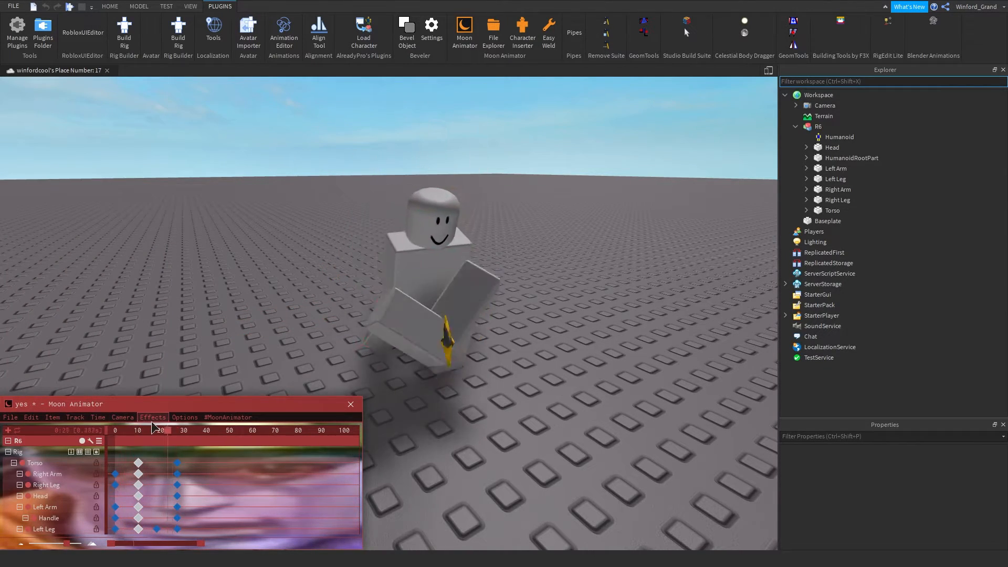
- Move the frame 27 keyframes to frame 40 and play back the animation
left_click_drag(167, 429, 206, 446)
mouse_move(190, 431)
left_mouse_down()
mouse_move(99, 421)
mouse_move(207, 438)
left_mouse_up()
key("space")
- Move the Left Leg's in-between keyframe to frame 15 and its frame 40 keyframe to frame 28
left_click_drag(179, 527, 171, 527)
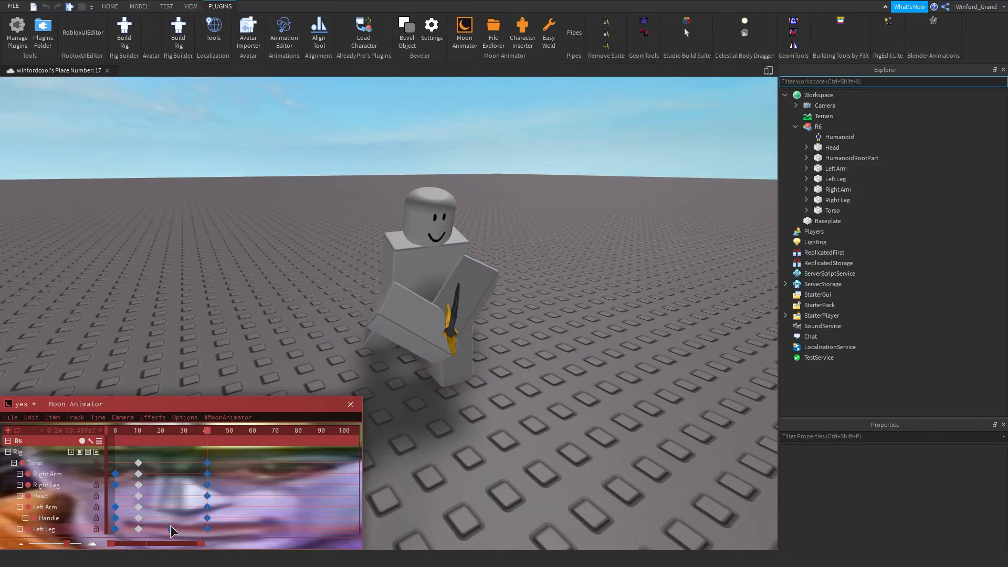
left_click(150, 527)
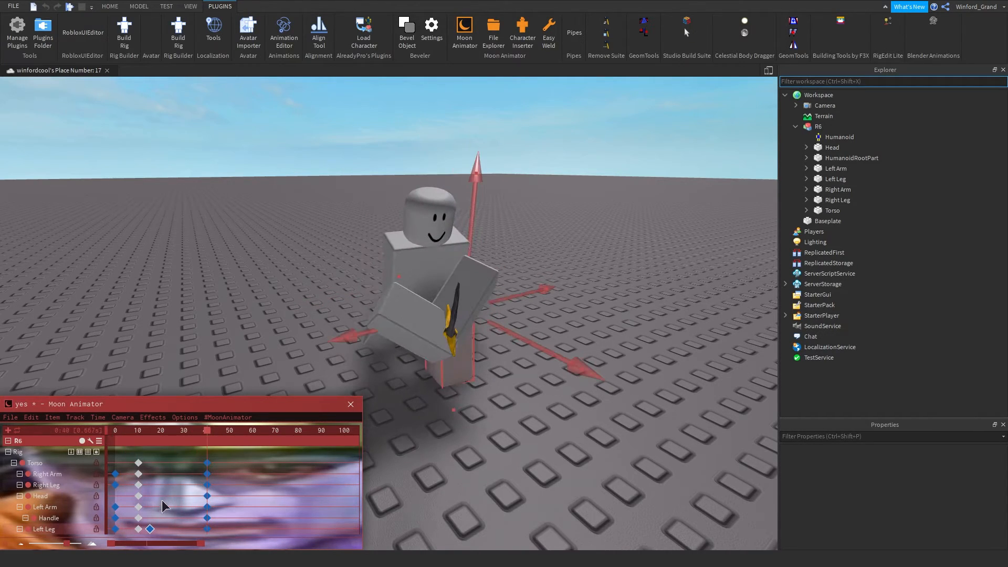
left_click_drag(159, 431, 209, 435)
left_click_drag(196, 527, 179, 525)
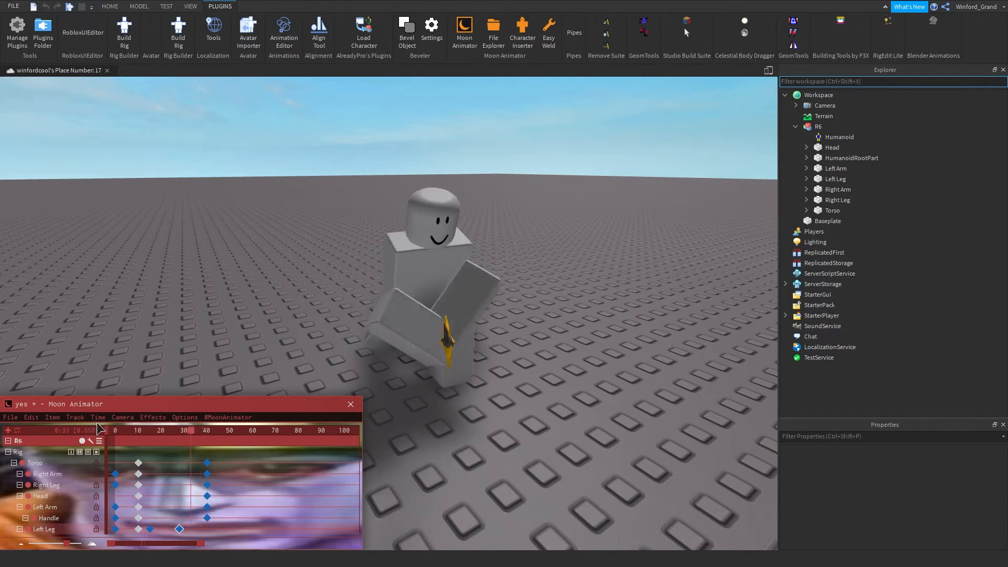
right_click_drag(454, 422, 523, 440)
key("space")
- Examine the frame 40 pose from several sides and play back the swing
left_click(207, 431)
left_click(375, 358)
right_click_drag(375, 358, 460, 336)
left_click(514, 304)
left_click(354, 303)
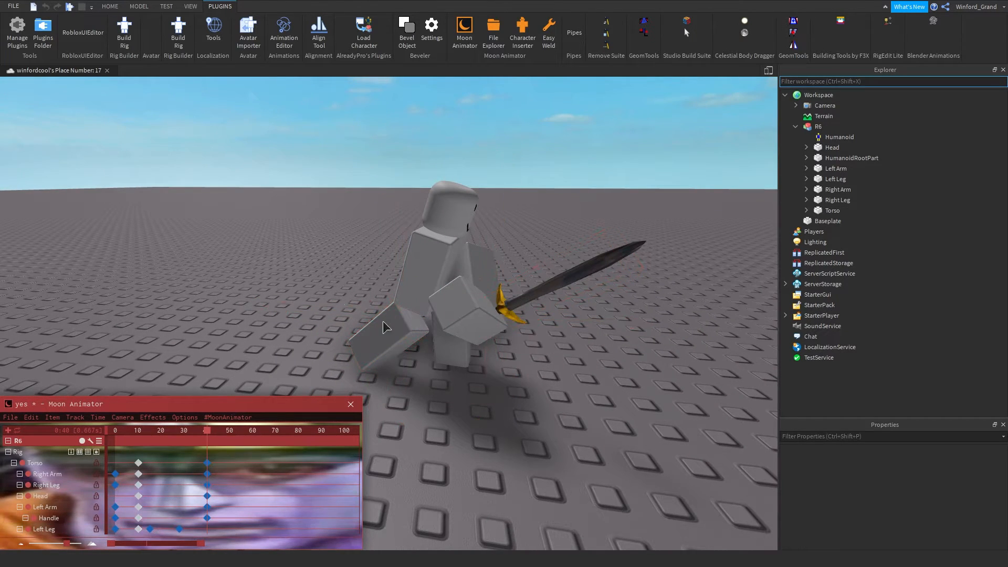
left_click(294, 206)
right_click_drag(294, 206, 294, 206)
key("space")
right_click_drag(451, 263, 444, 263)
key("space")
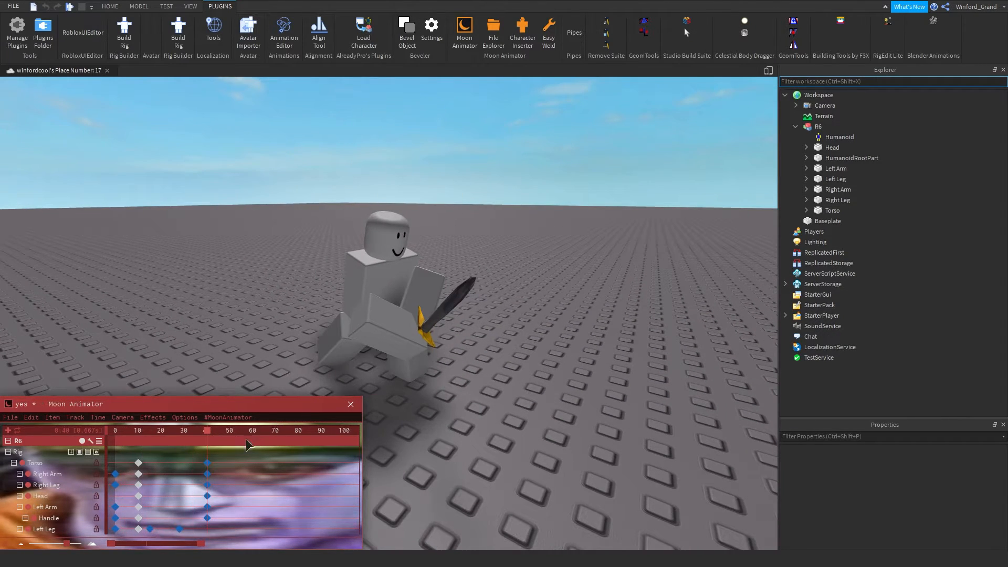
- Rotate the Right Arm downward at frame 40 and adjust it to line up with the shoulder and sword's grip
left_click(379, 330)
left_click_drag(449, 241, 467, 253)
left_click_drag(288, 242, 294, 206)
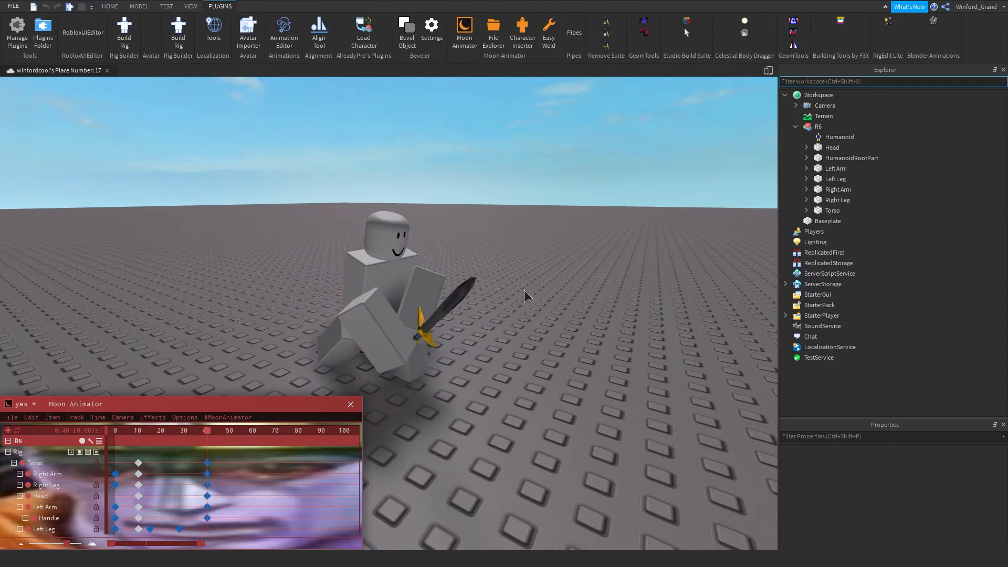
right_click_drag(523, 288, 472, 310)
left_click(475, 311)
key("r")
key("y")
left_click_drag(511, 211, 483, 228)
left_click(484, 227)
right_click_drag(569, 283, 558, 287)
- Rotate the sword Handle at frame 16 to add an in-between keyframe, and play the animation
left_click_drag(207, 429, 150, 425)
left_click(502, 265)
key("r")
left_click_drag(525, 158, 578, 130)
key("space")
- Rotate the sword Handle at frame 40 and shift it back into the hands
left_click_drag(515, 300, 563, 288)
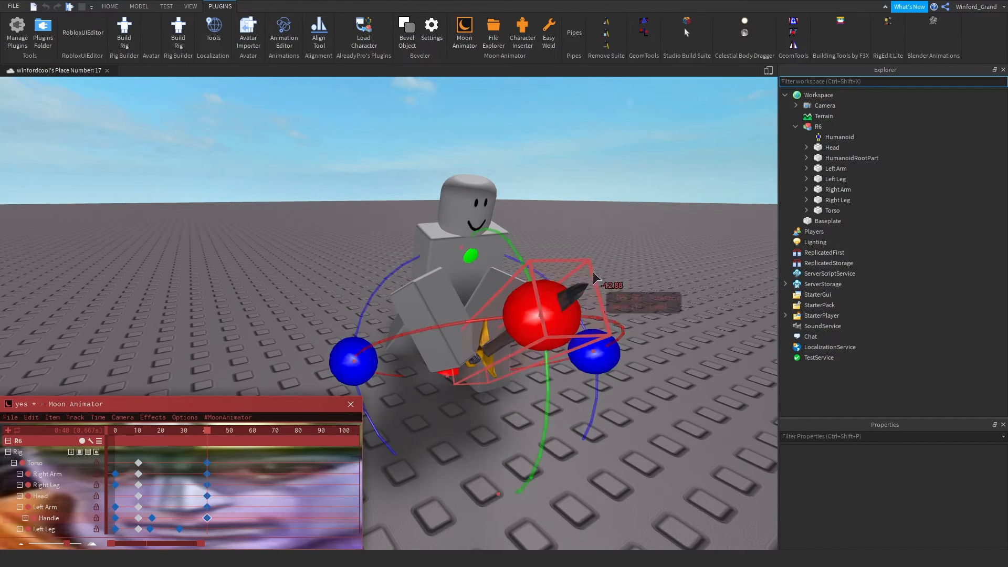
key("r")
left_click_drag(485, 415, 466, 410)
- Adjust the sword Handle's position at frame 18 and play back the animation
left_click_drag(180, 427, 155, 424)
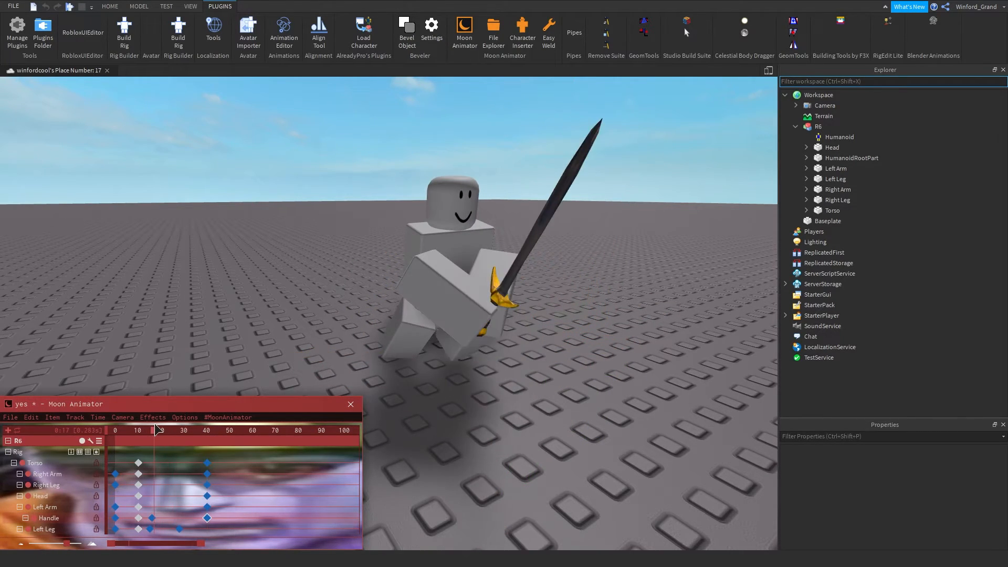
left_click_drag(500, 389, 484, 427)
key("space")
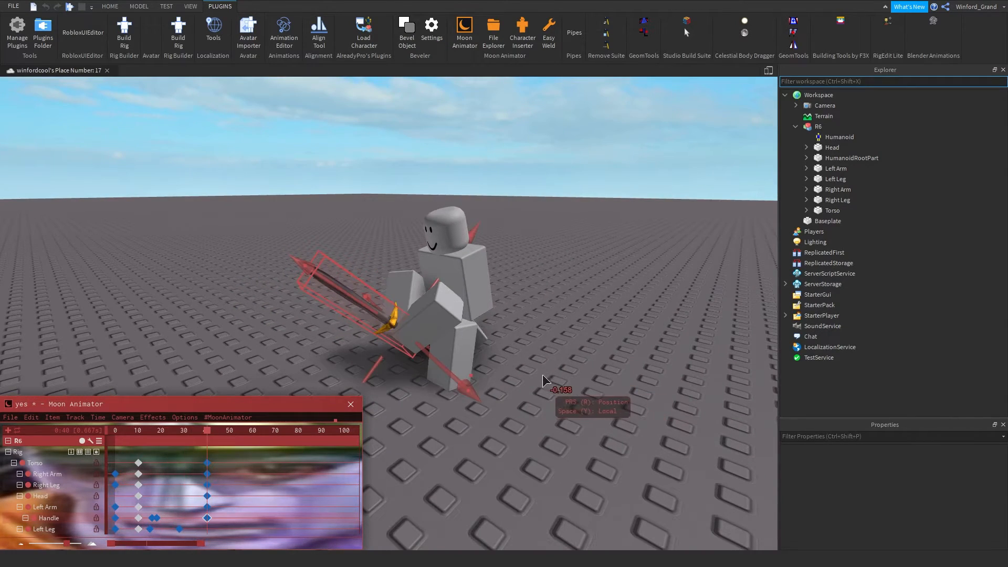
- Scrub the timeline back to frame 0 and play back the full sword-swing animation to review it
left_click_drag(204, 431, 131, 531)
key("space")
left_click(169, 427)
mouse_move(121, 430)
left_mouse_down()
mouse_move(209, 439)
mouse_move(113, 431)
left_mouse_up()
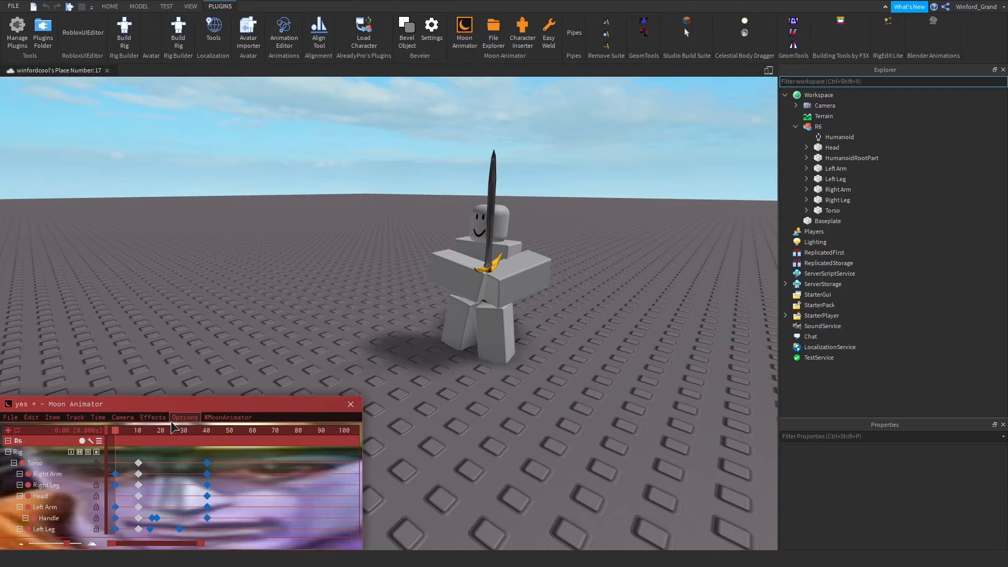
key("space")
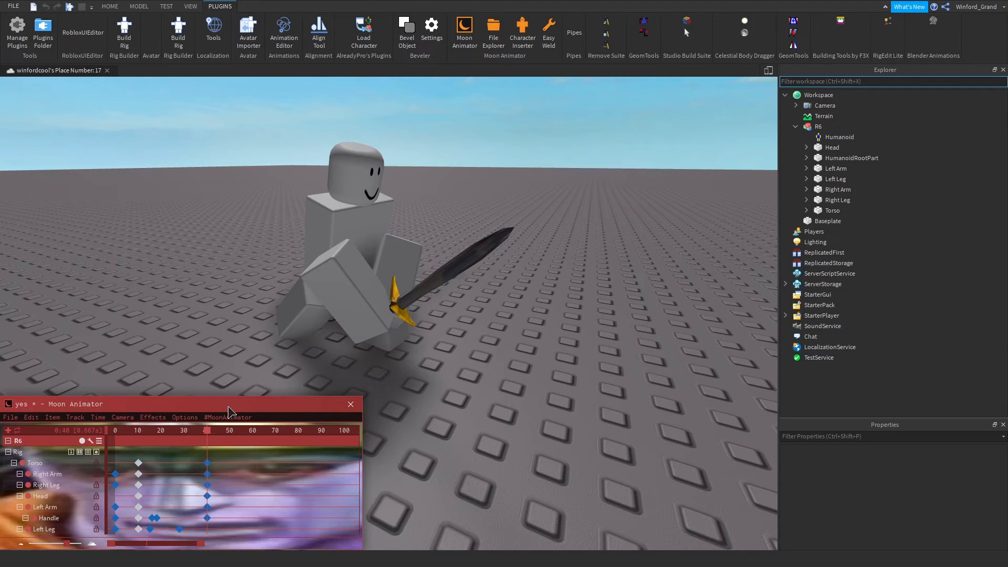
left_click_drag(178, 435, 208, 434)
left_click(122, 418)
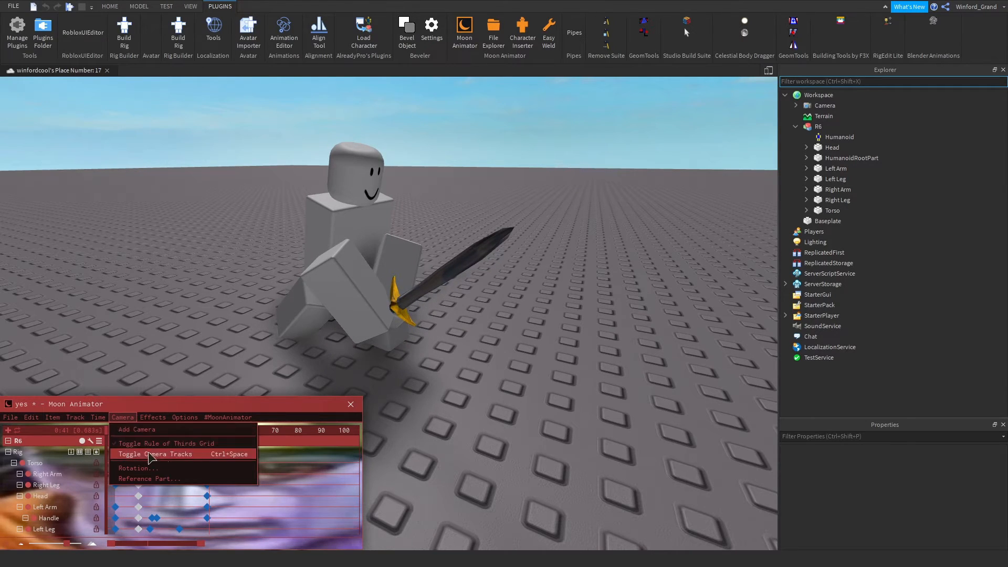
left_click(123, 417)
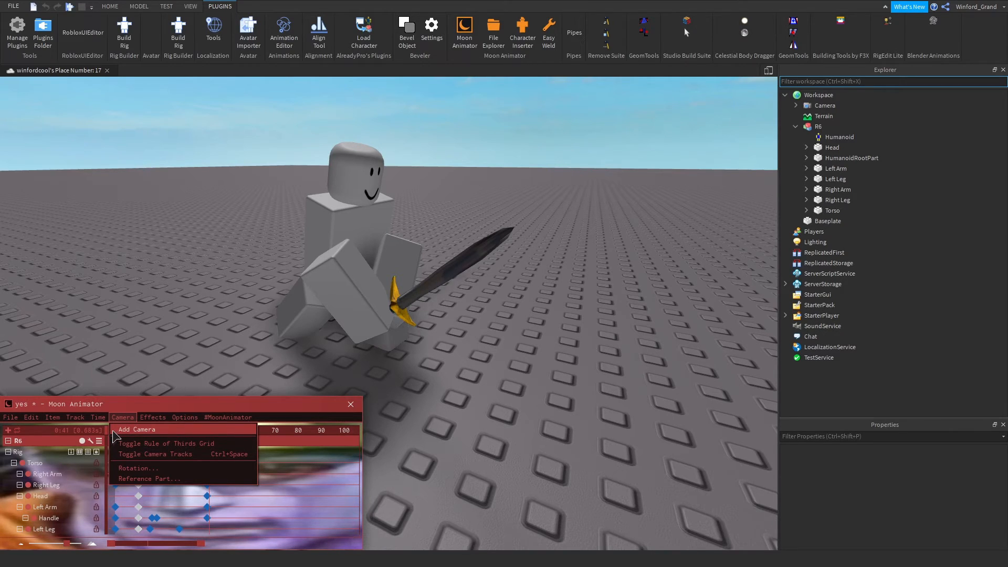
mouse_move(97, 420)
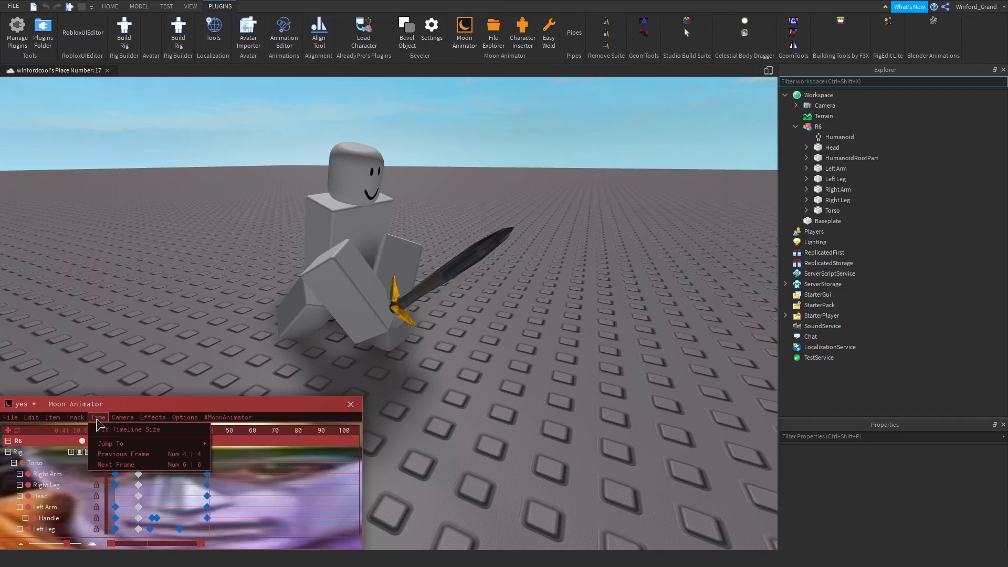
mouse_move(53, 421)
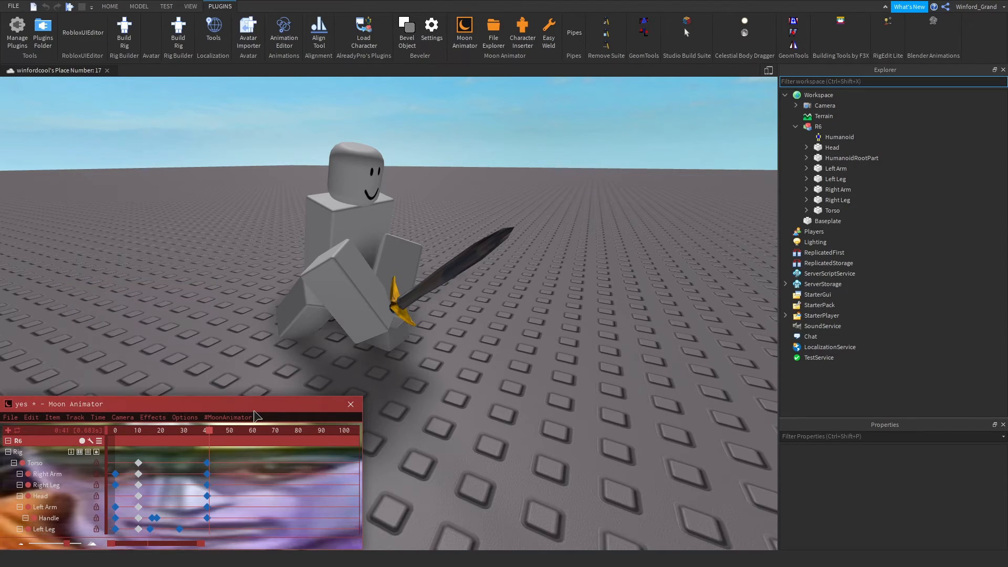
- Scrub the playhead back from the end of the animation and replay the sword swing
left_click_drag(202, 431, 185, 419)
key("space")
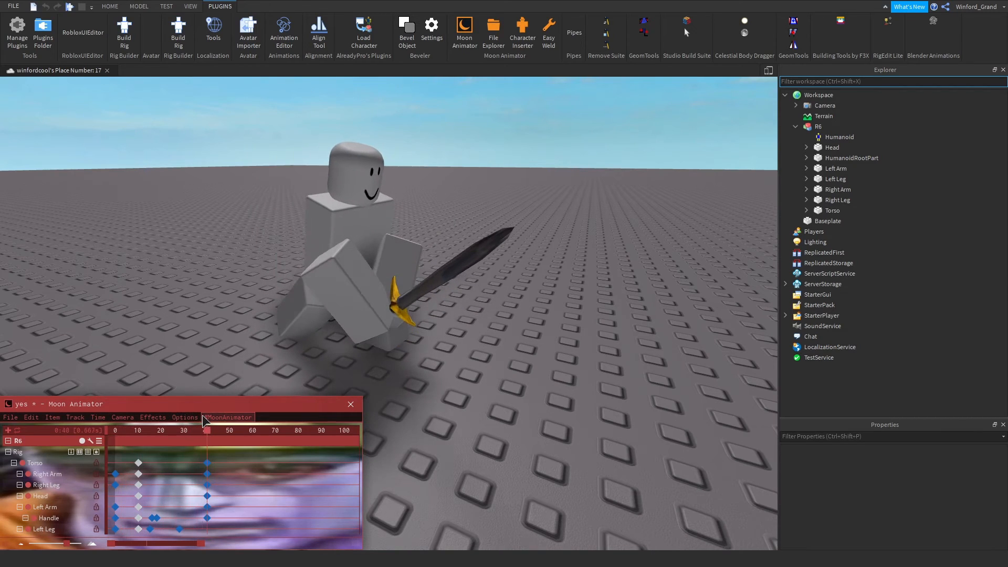